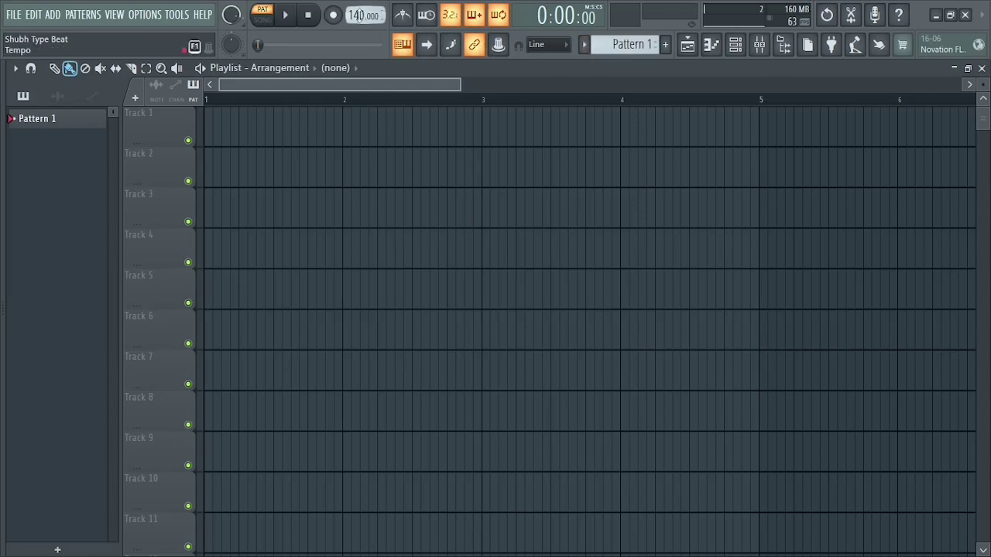
Set the project tempo to 90 BPM.
right_click(359, 15)
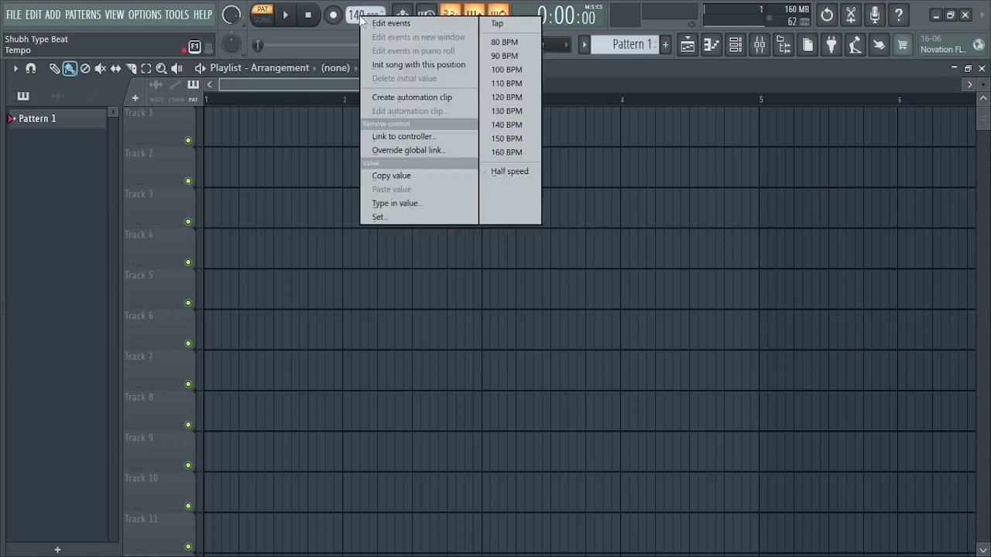
click(499, 62)
drag(462, 84, 474, 84)
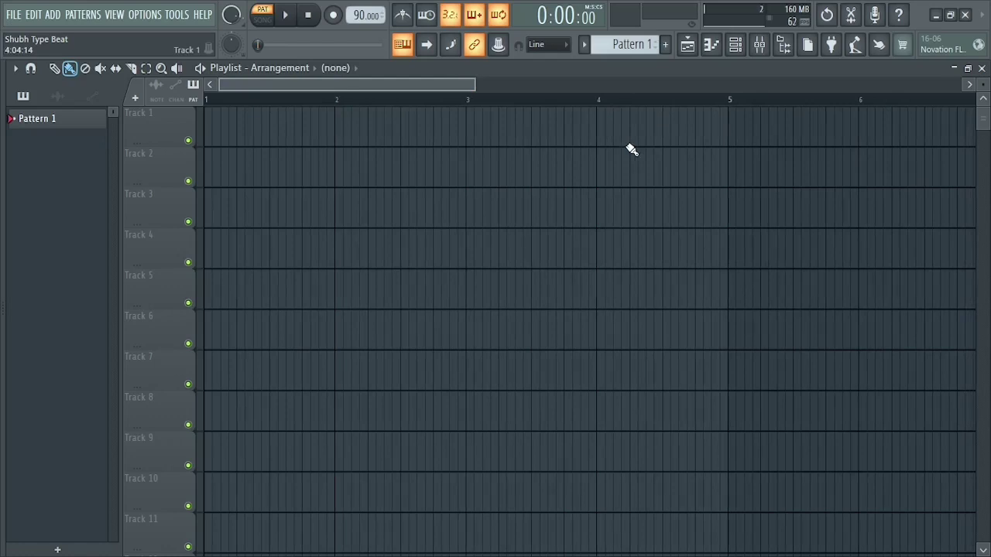
Make a time selection over the first four bars of the playlist.
key(alt+F8)
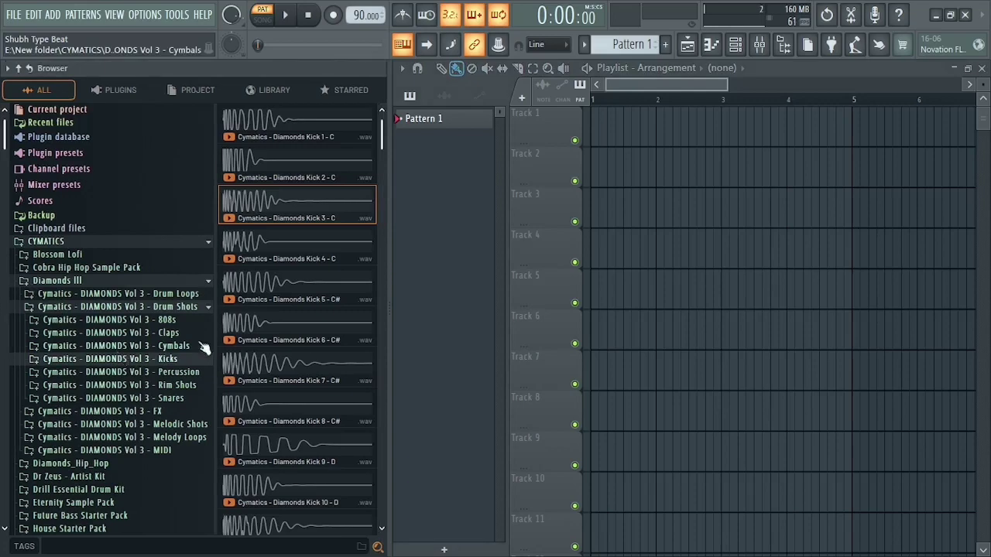
key(alt+F8)
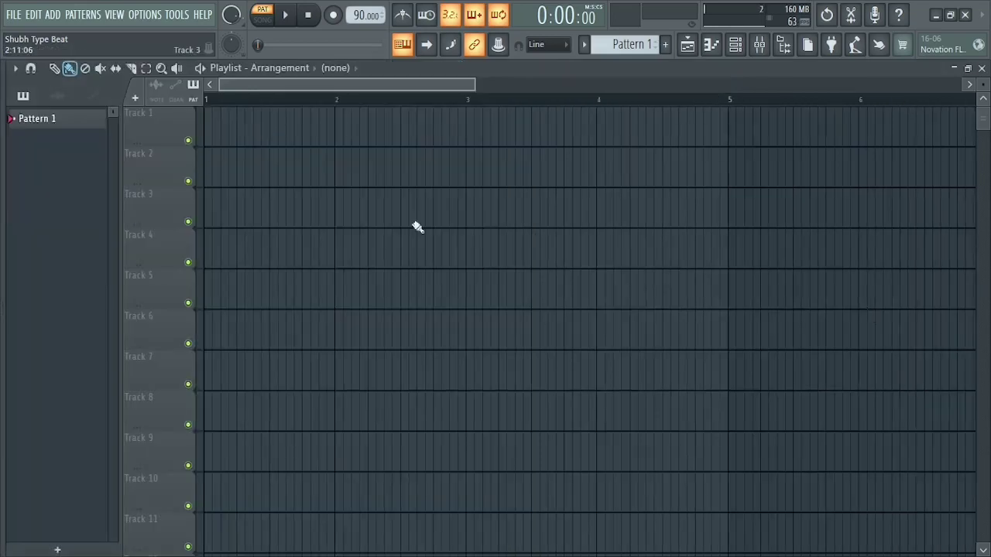
drag(474, 85, 409, 84)
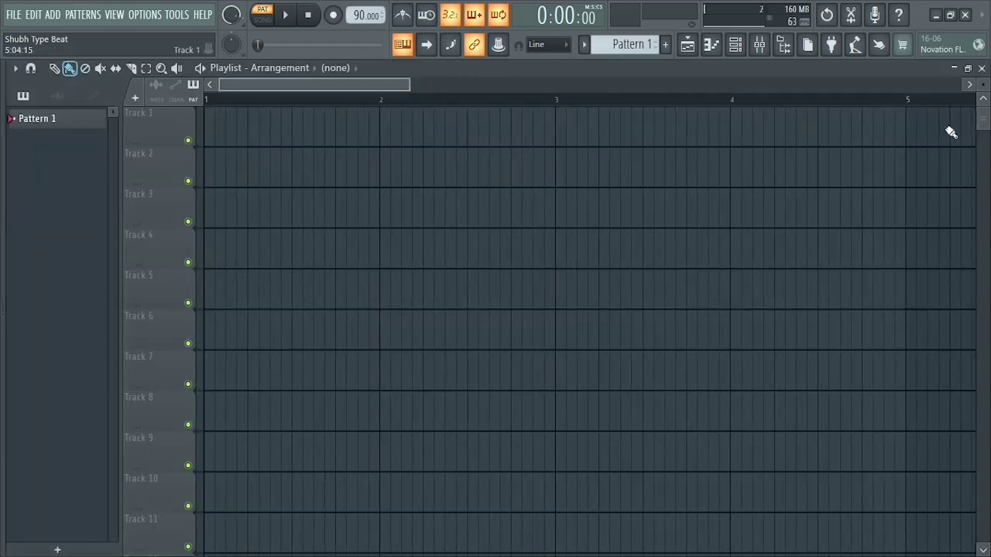
drag(900, 102, 204, 150)
drag(405, 84, 401, 85)
Add the sample Cymatics - Diamonds Kick 3 - C from the Kicks folder as an audio track at the start of Track 1.
key(alt+F8)
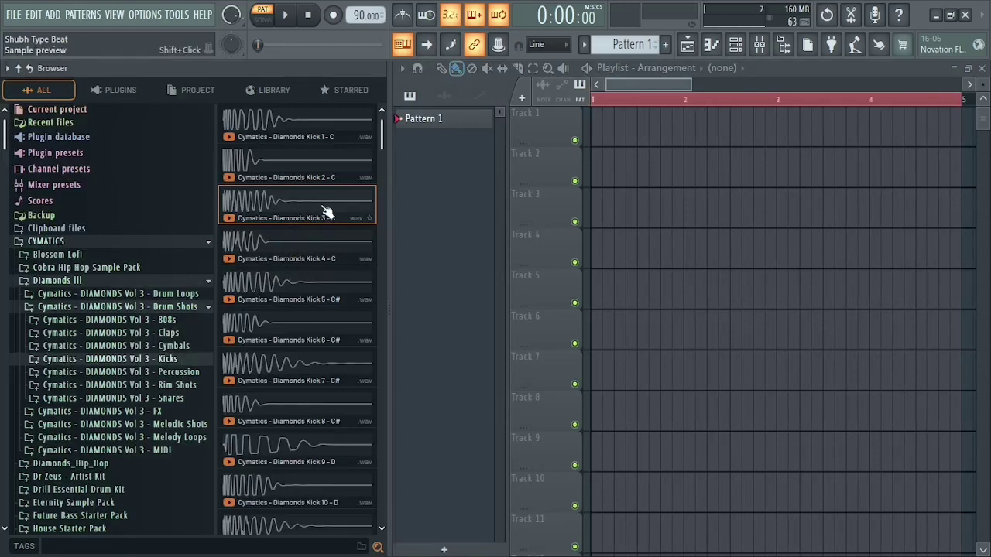
mouse_move(322, 207)
mouse_down()
mouse_move(324, 230)
mouse_move(316, 215)
mouse_up()
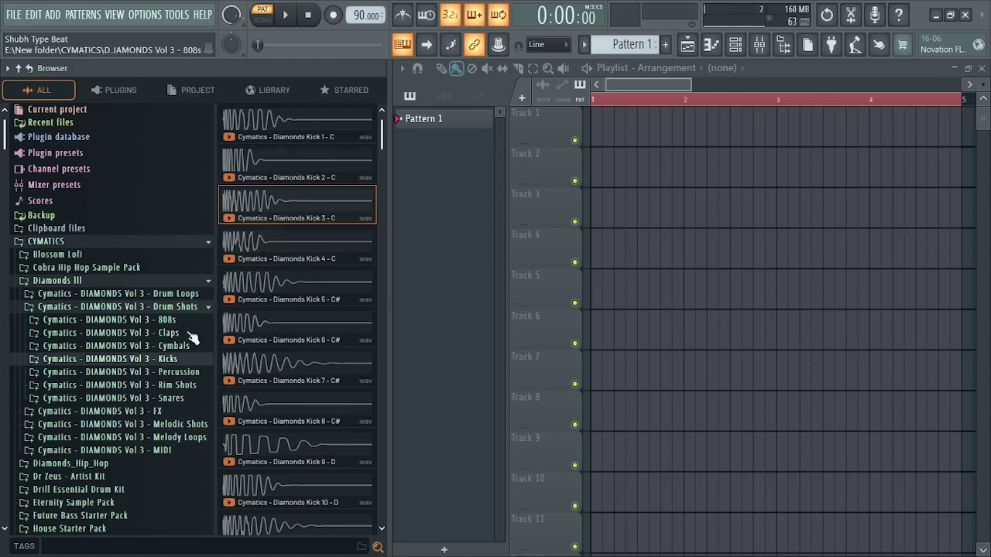
click(166, 362)
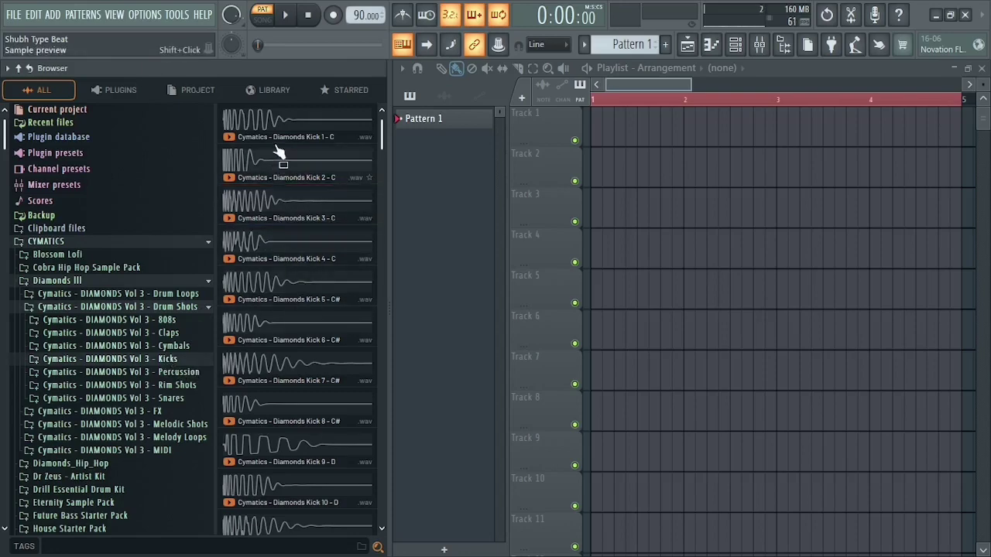
click(313, 207)
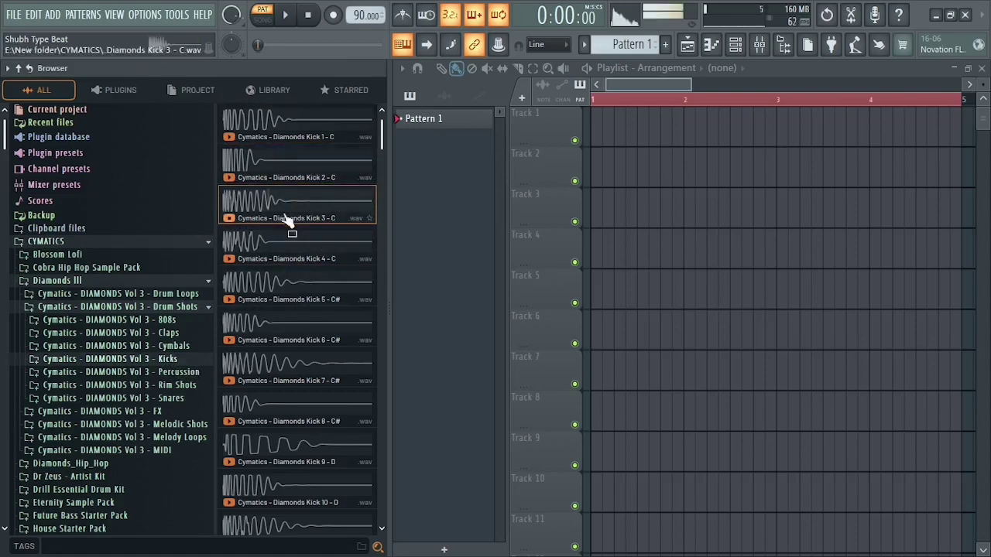
drag(288, 222, 194, 128)
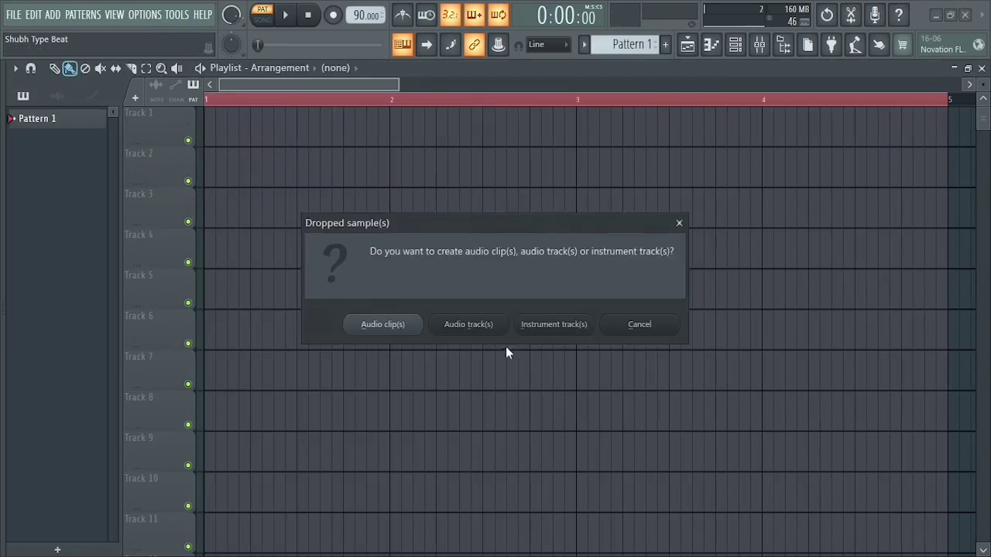
click(476, 324)
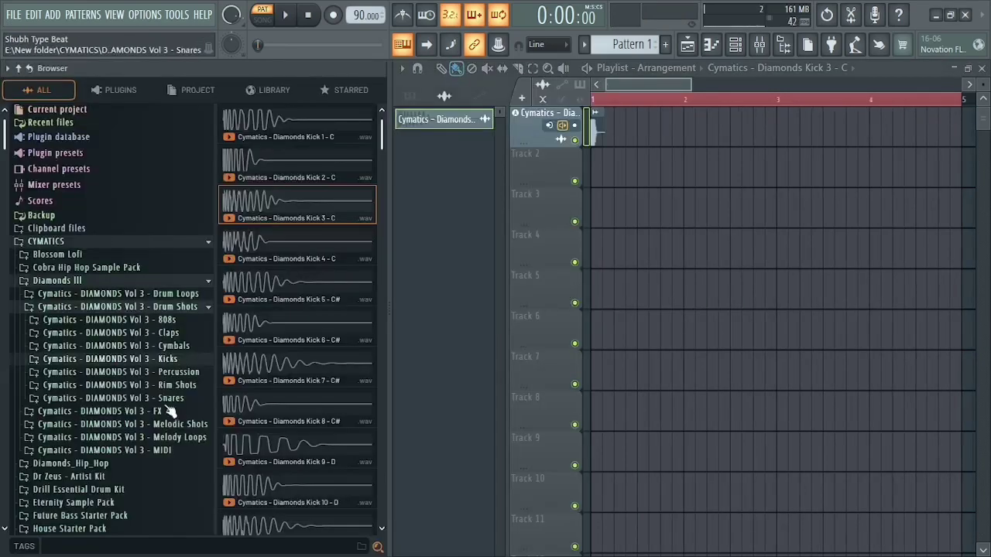
Show the Cymatics - DIAMONDS Vol 3 - Snares folder and switch playback to song mode.
click(156, 398)
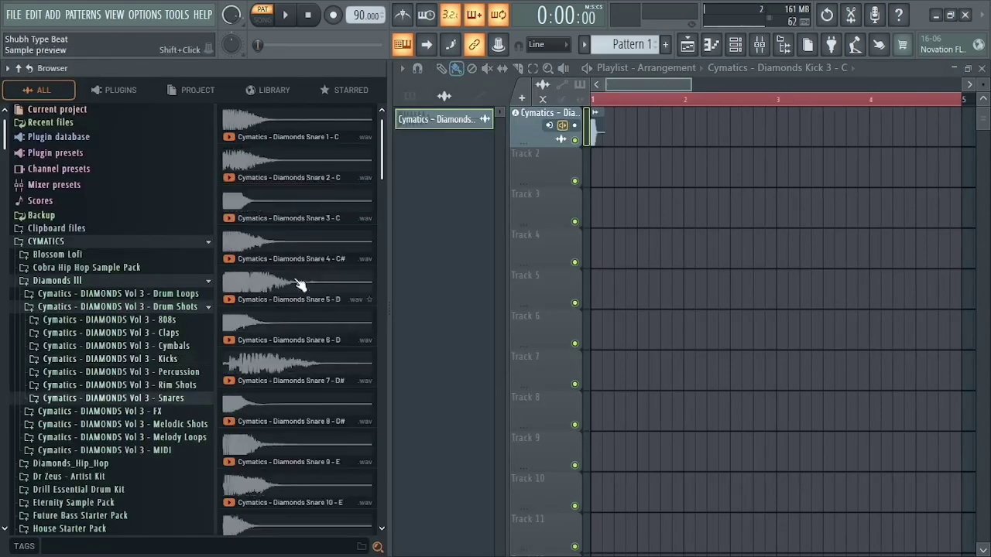
key(space)
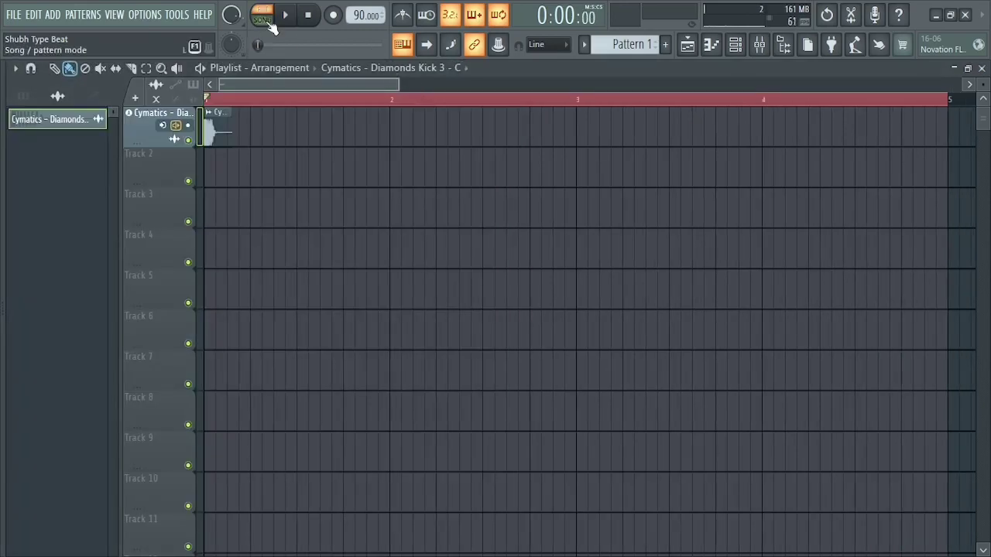
click(267, 19)
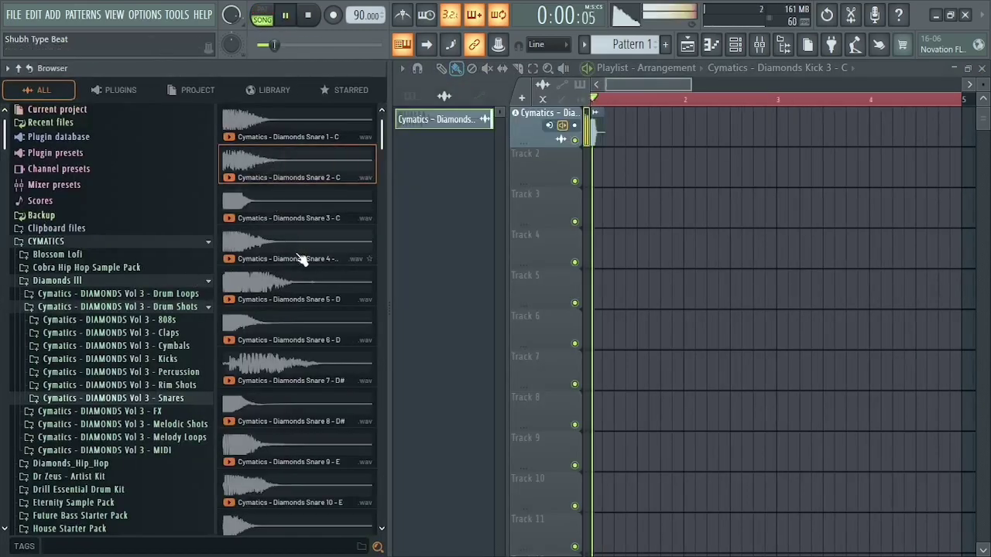
Audition several Diamonds snares against the kick and add Cymatics - Diamonds Snare 4 - C# as an audio track on Track 2.
click(277, 251)
click(264, 130)
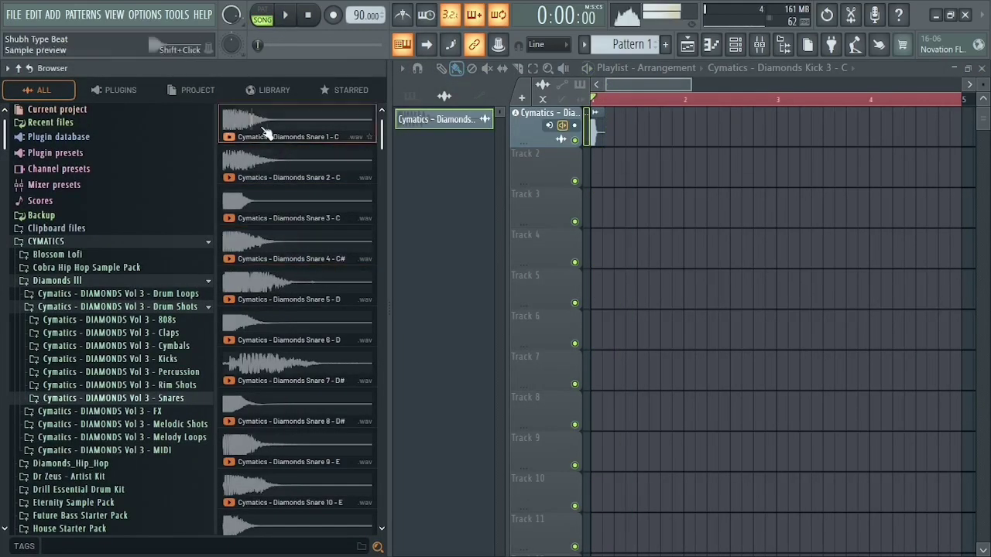
click(277, 249)
key(space)
key(space)
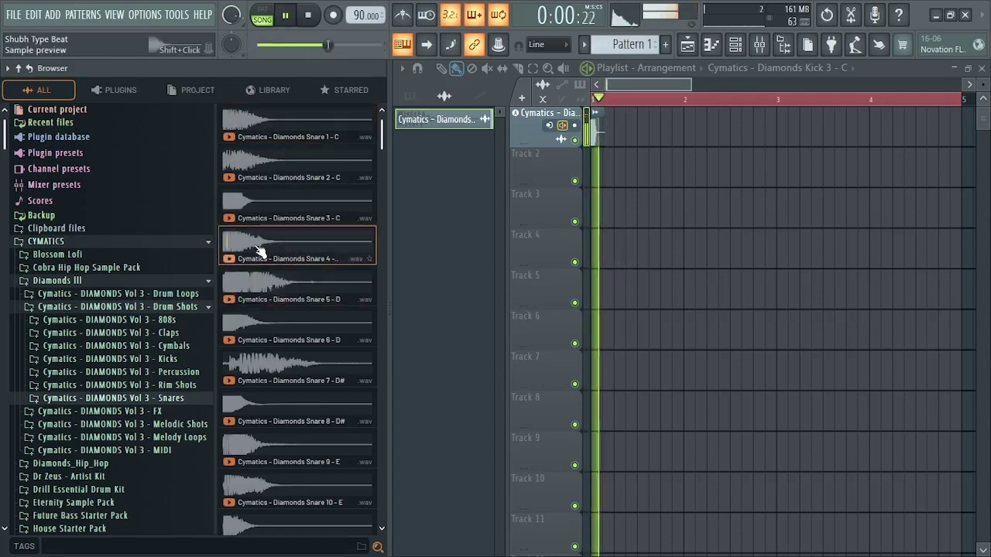
drag(261, 253, 217, 169)
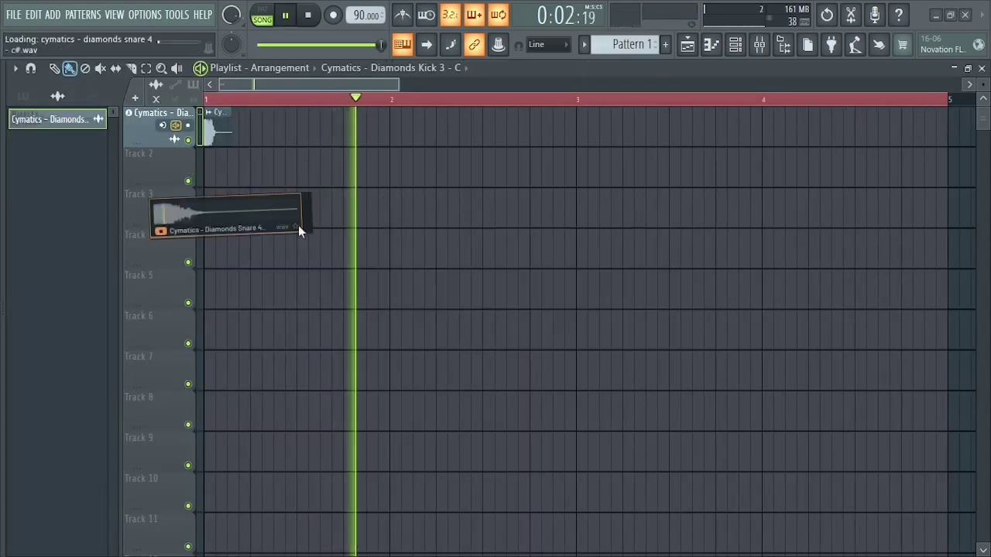
key(space)
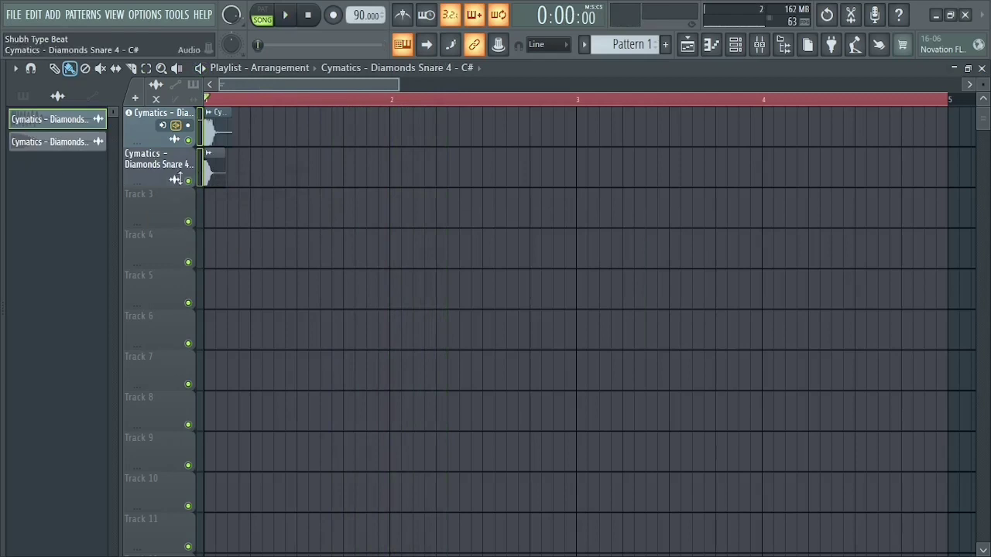
Place snare clips on beats 2 and 4 of bar 1 and play them with the metronome turned on.
drag(214, 177, 254, 173)
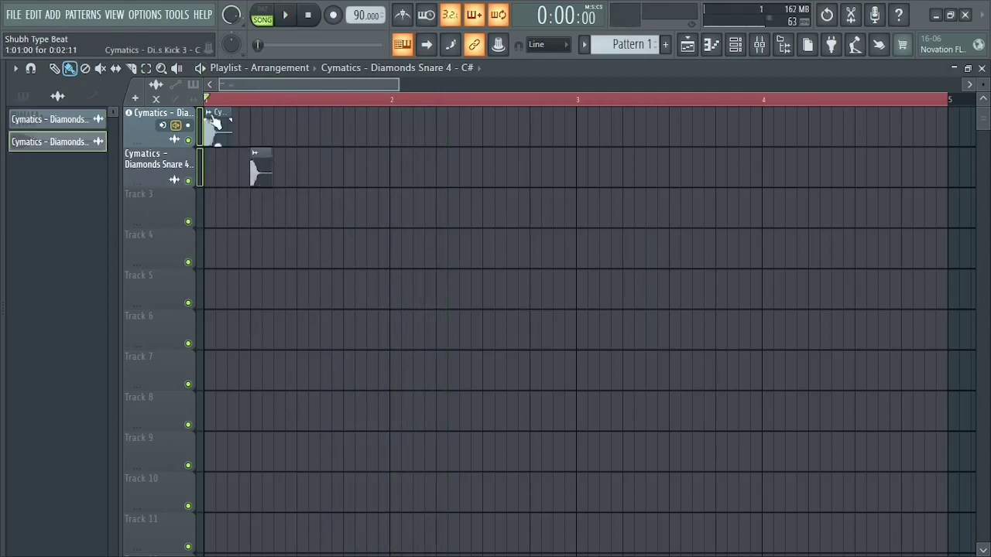
key(space)
click(347, 174)
key(space)
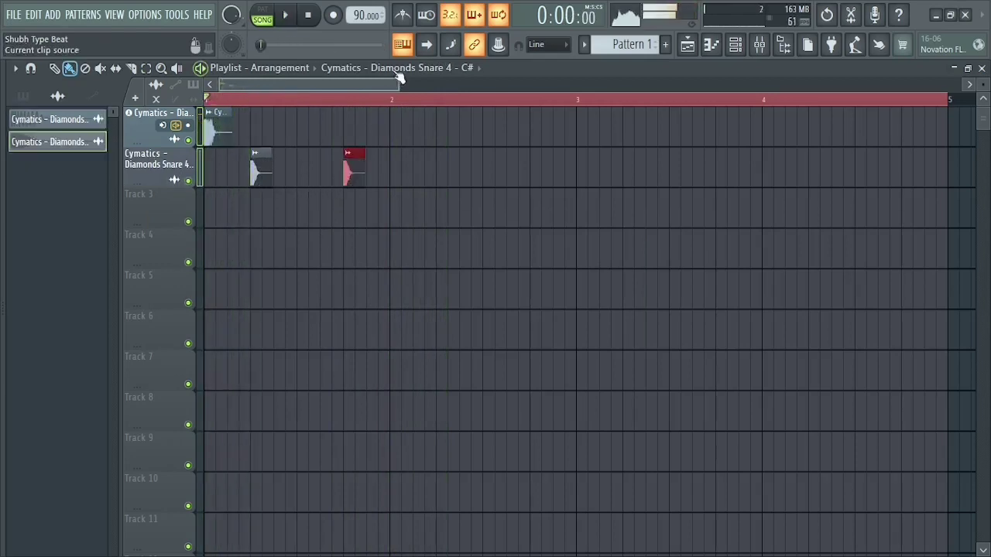
key(space)
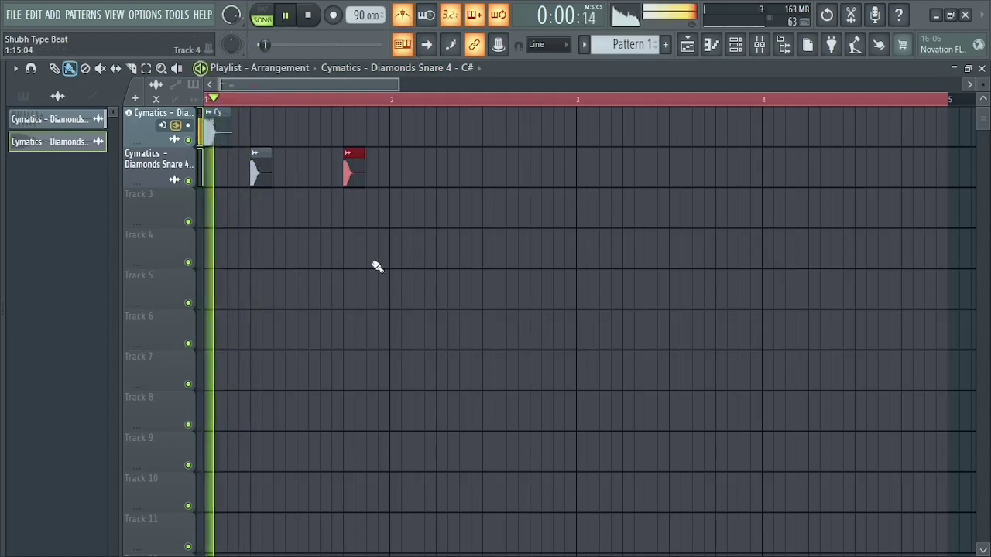
Add snare clips on beats 2 and 4 of bar 2 and play back the rhythm.
click(443, 178)
click(533, 172)
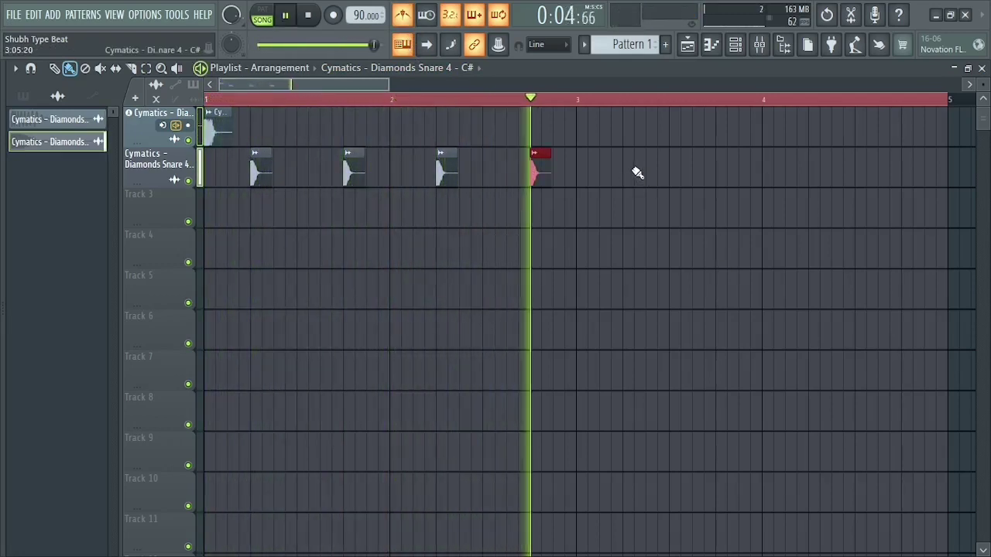
key(space)
key(space)
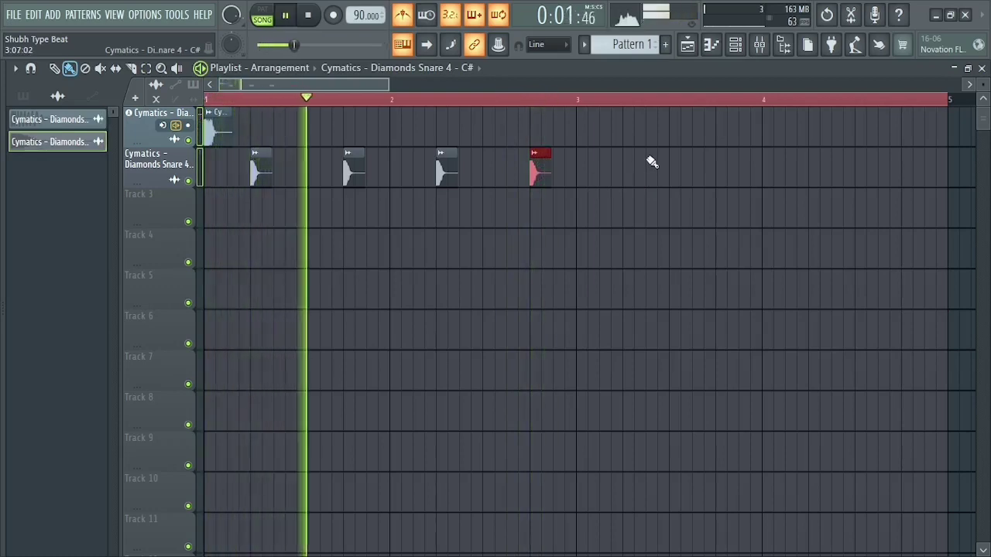
key(space)
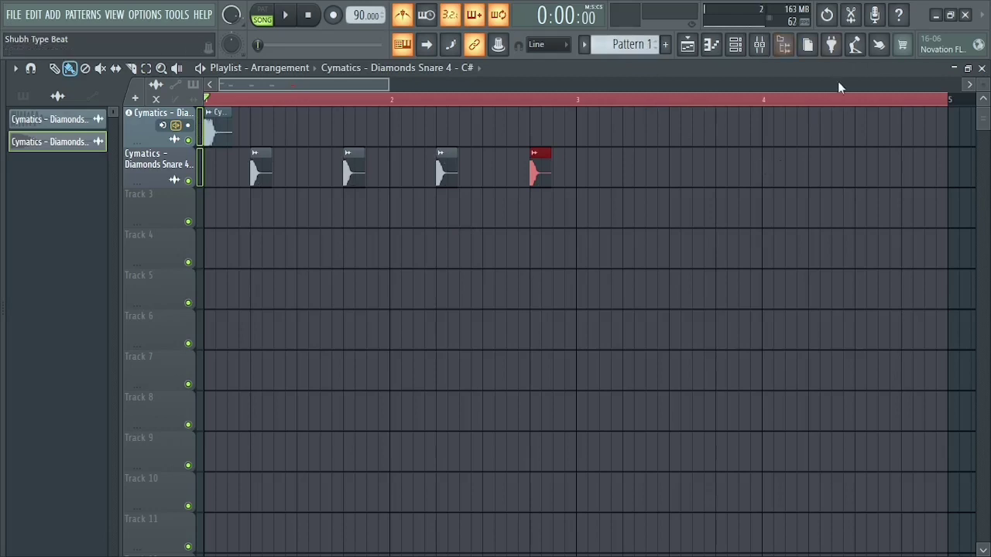
Shorten the playlist time selection to bars 1 and 2 and play the loop.
drag(921, 101, 579, 109)
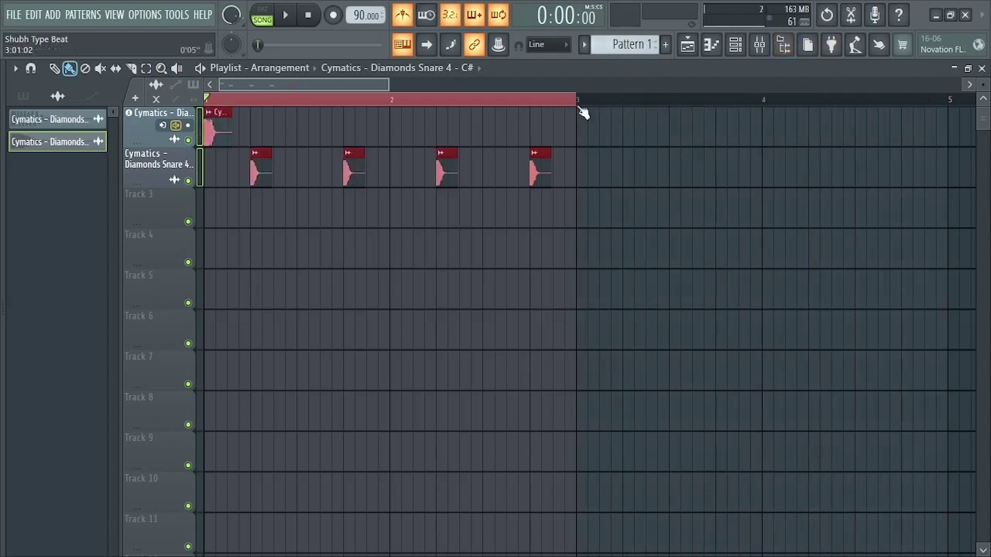
key(space)
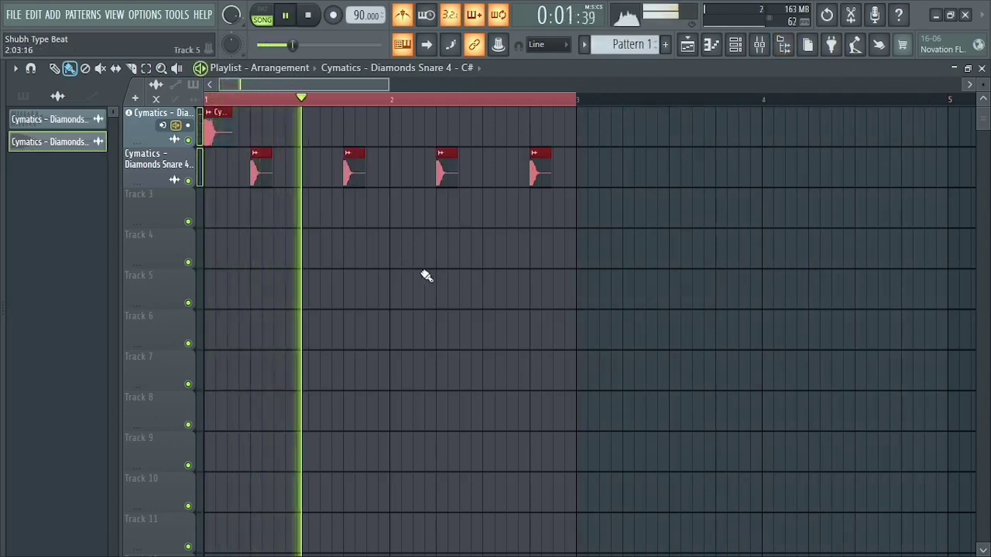
key(space)
Audition Diamonds Claps 1 to 4 from the Claps folder while the drum loop plays.
key(alt+F8)
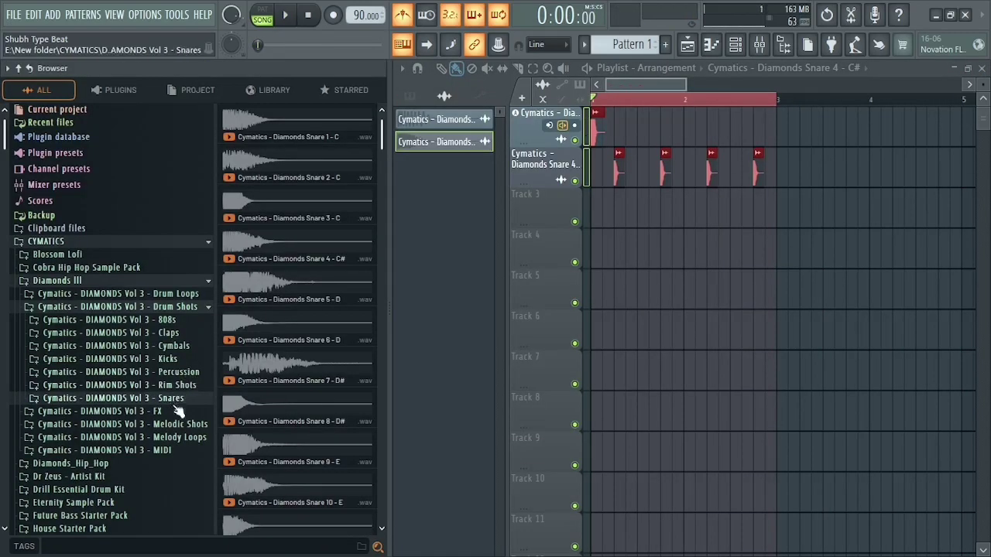
click(175, 333)
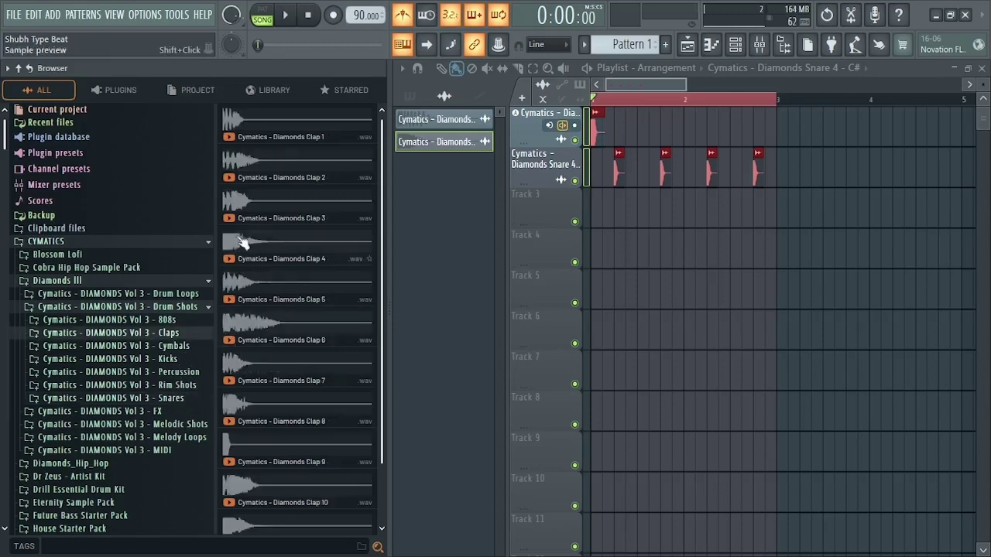
click(287, 144)
key(space)
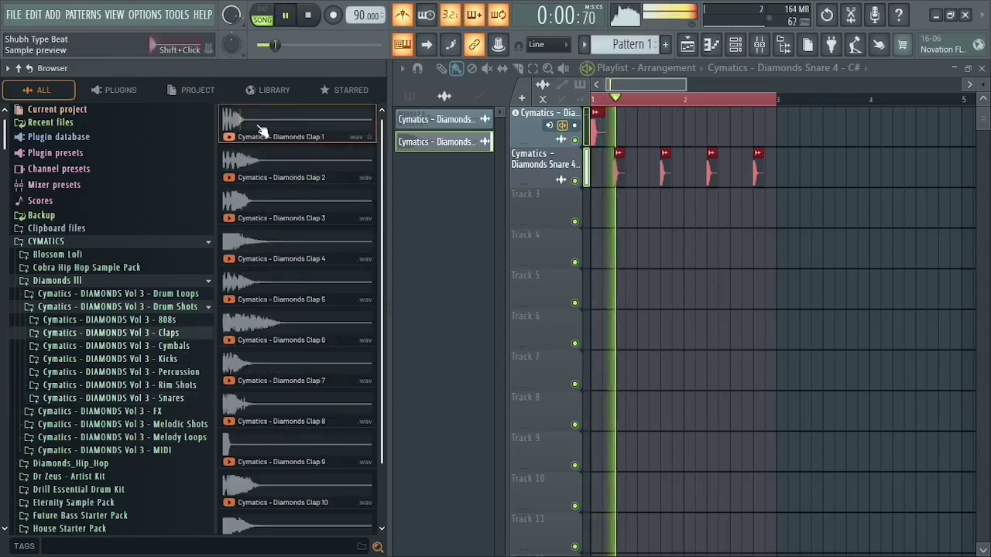
click(283, 169)
click(240, 217)
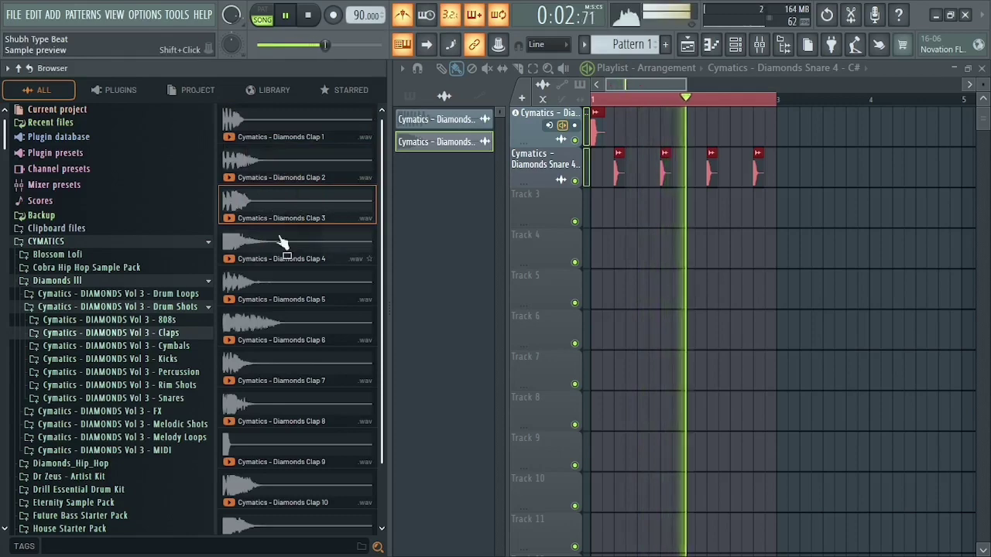
click(263, 251)
Add Cymatics - Diamonds Clap 5 as an audio track on Track 3 at beat 2 of bar 1 and play the result.
key(space)
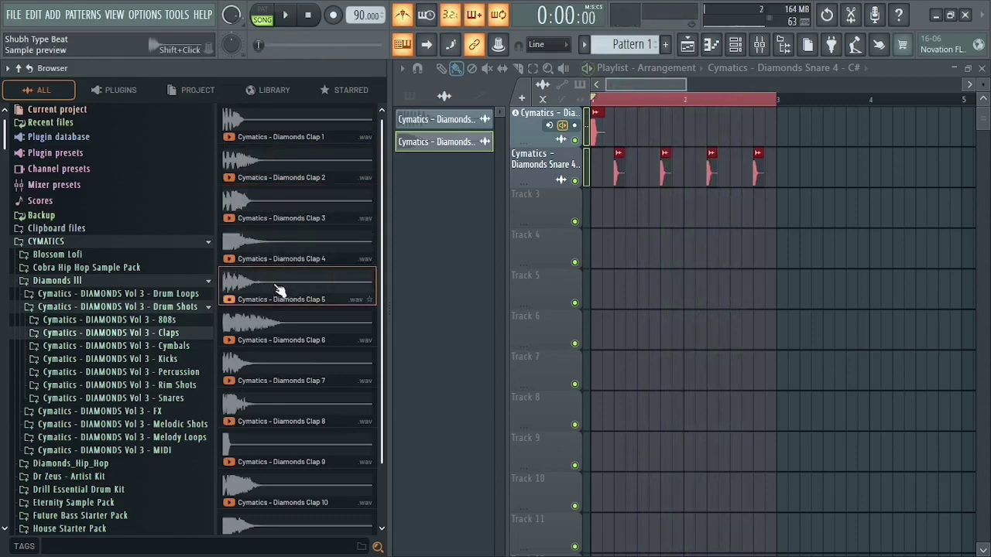
drag(279, 287, 256, 214)
click(454, 323)
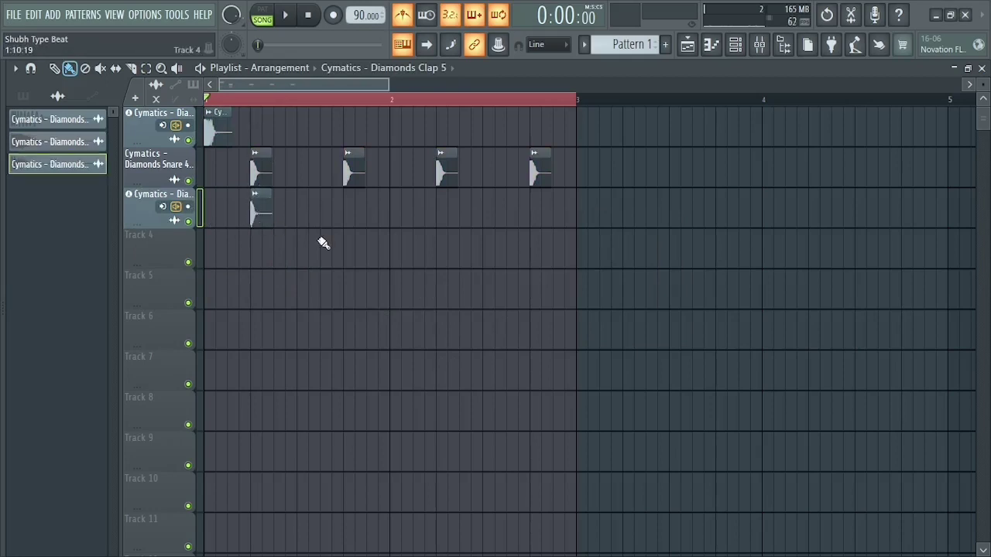
key(space)
key(space)
Audition Cymatics - Diamonds Claps 7 to 10 in the Claps folder and start the drum loop.
key(alt+F8)
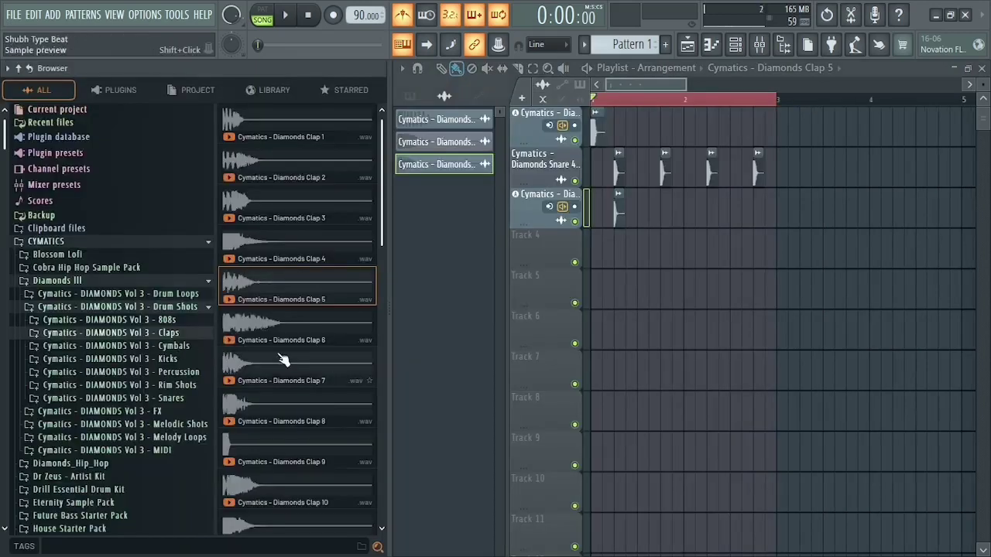
click(240, 378)
click(280, 411)
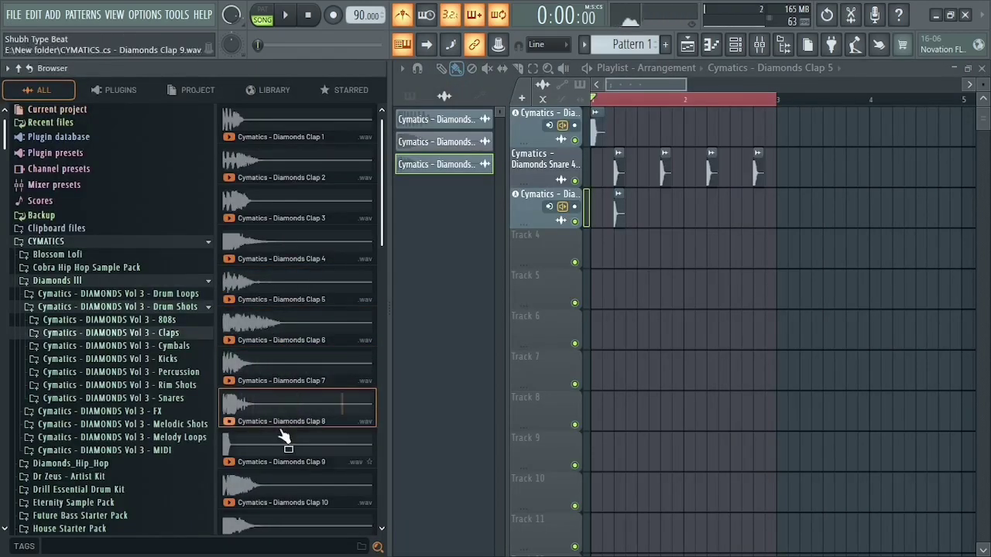
click(290, 451)
click(304, 500)
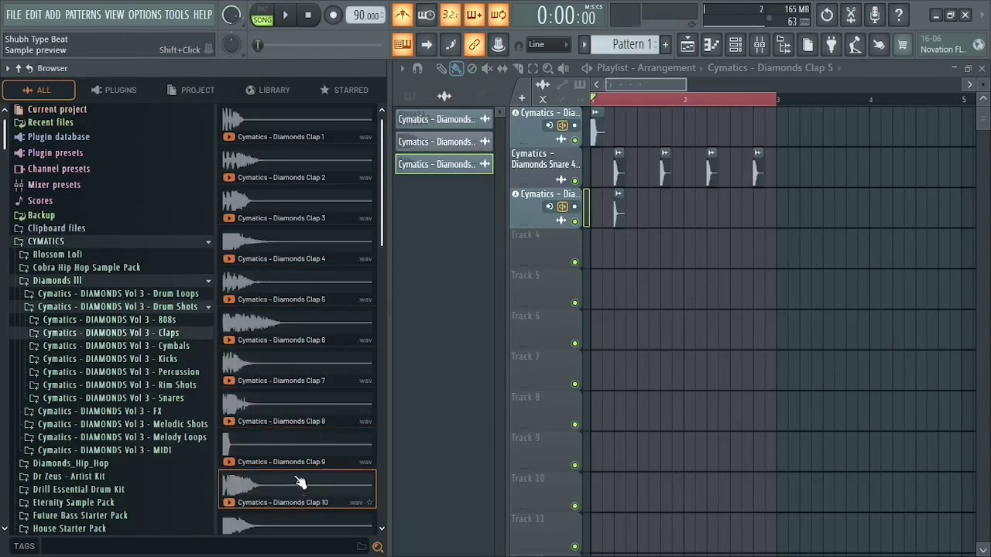
key(space)
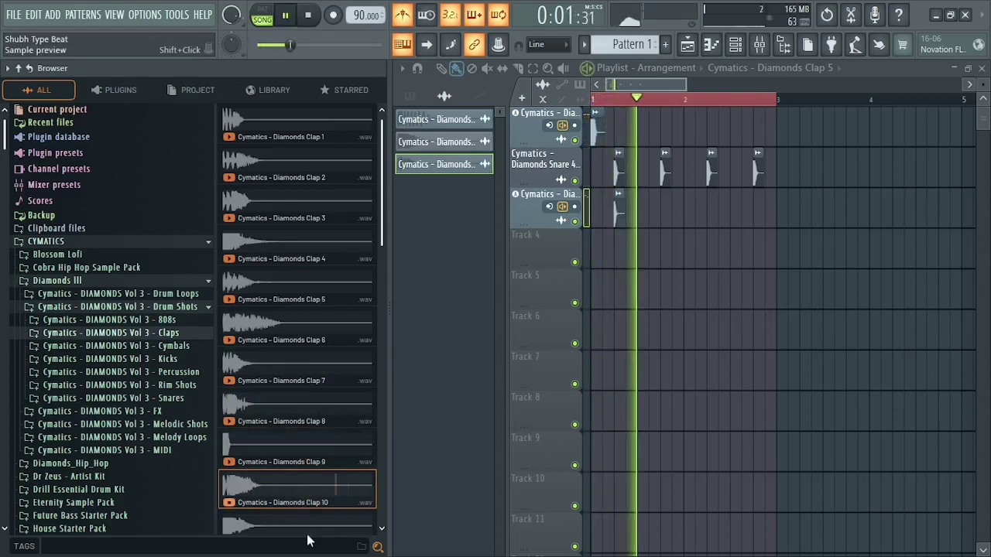
Add Cymatics - Diamonds Clap 11 as an audio track on Track 4, with its clip on beat 4 of bar 1.
drag(289, 518, 356, 331)
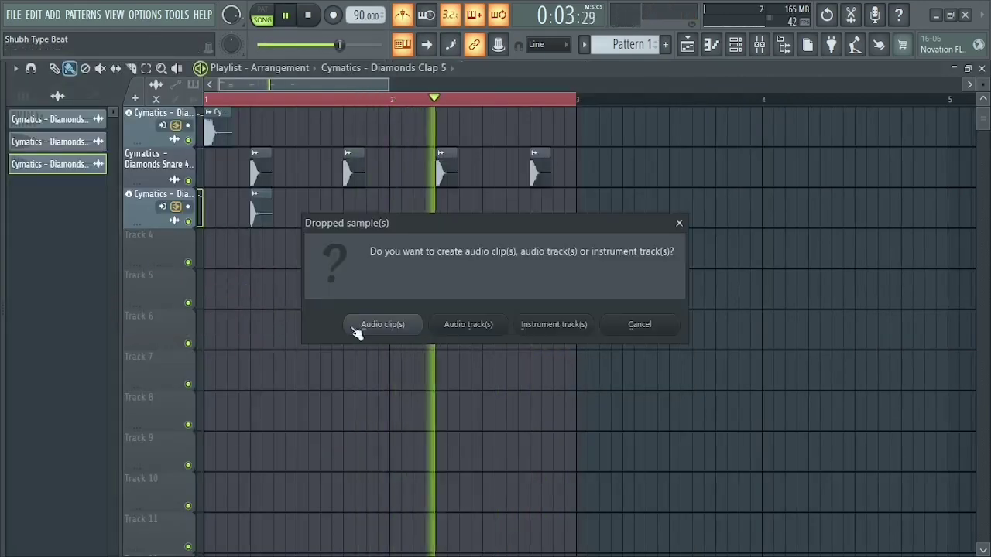
click(469, 325)
key(space)
drag(223, 248, 353, 268)
Copy the Clap 5 and Clap 11 clips together to beats 2 and 4 of bar 2 and play the loop.
click(266, 220)
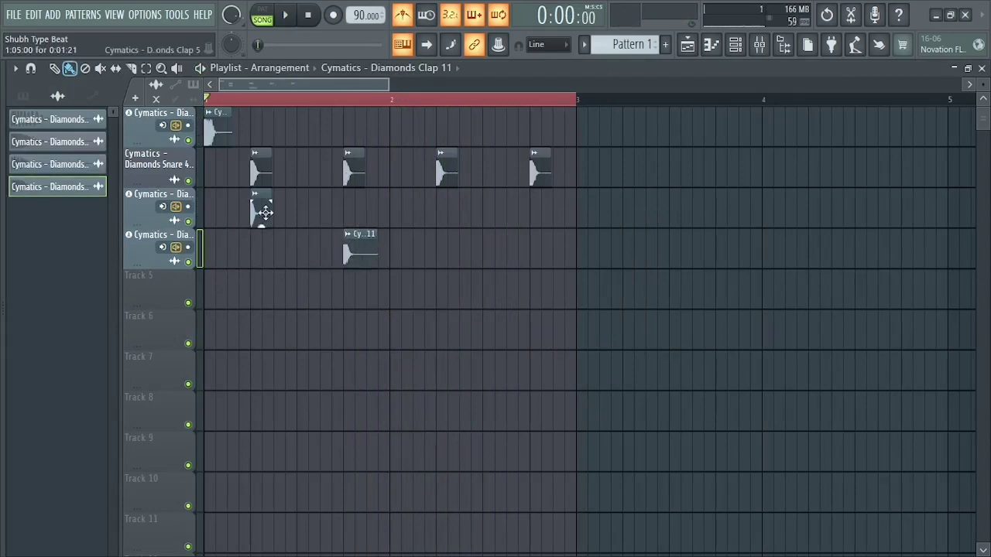
drag(421, 203, 263, 268)
drag(262, 212, 452, 251)
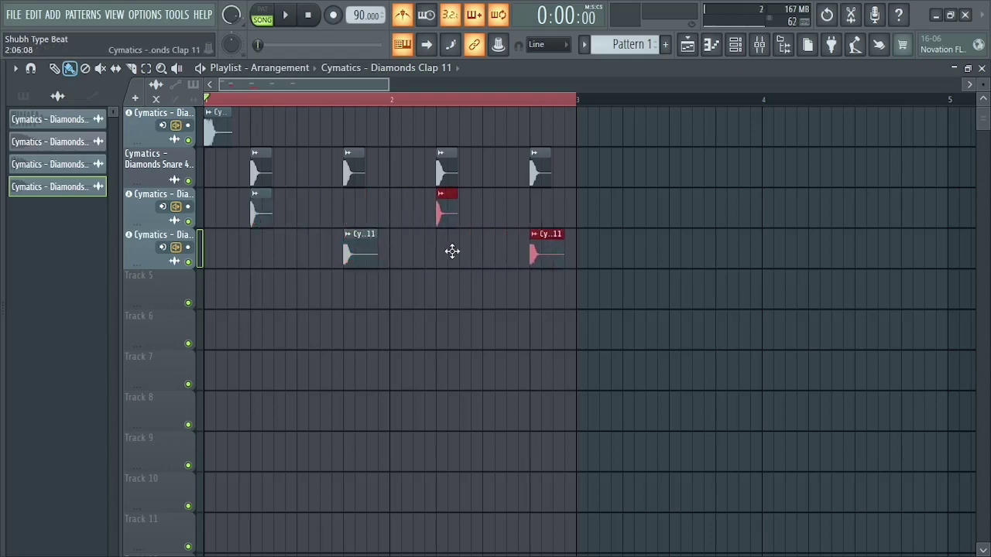
key(space)
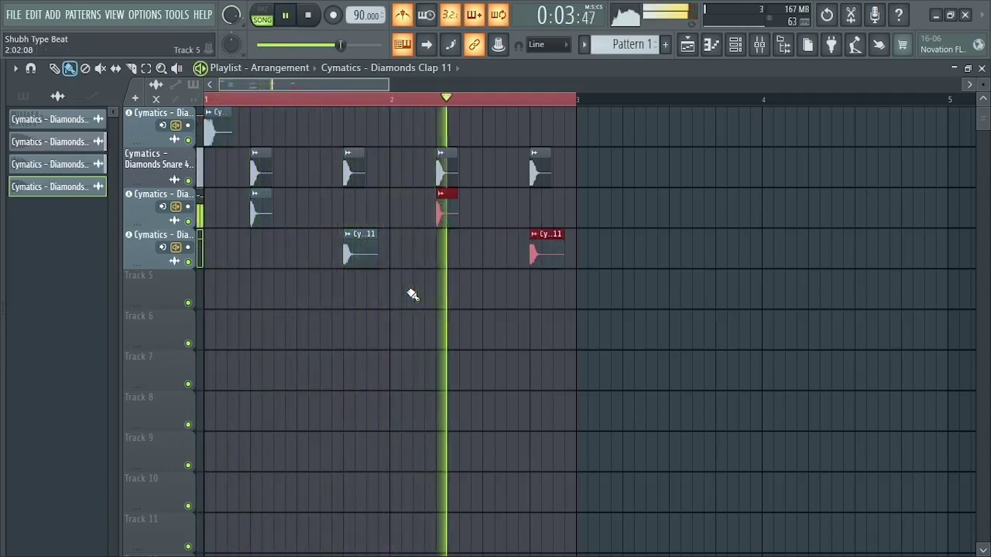
key(space)
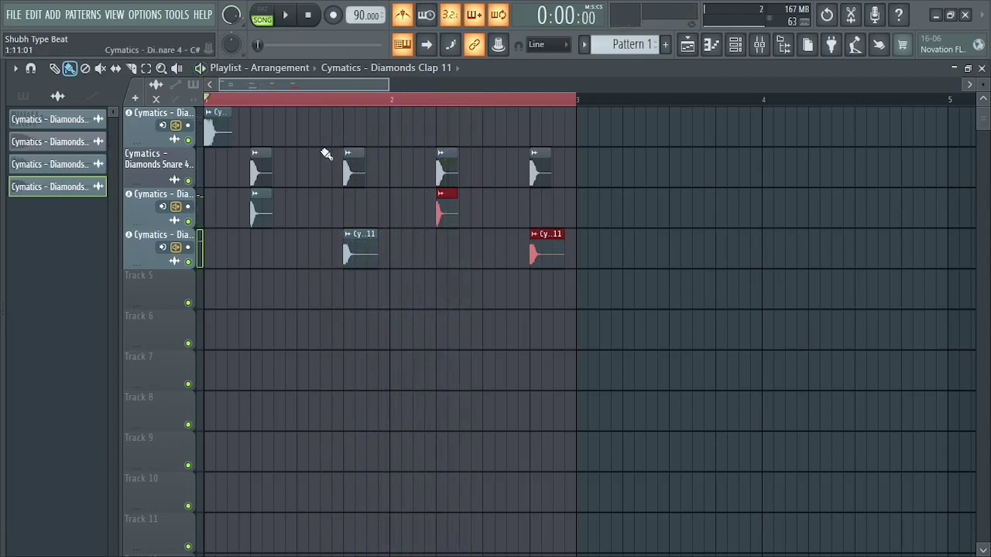
Add a snare clip on sixteenth step 8 of bar 1, set its gain to -4.6 dB and play the loop.
drag(389, 83, 322, 81)
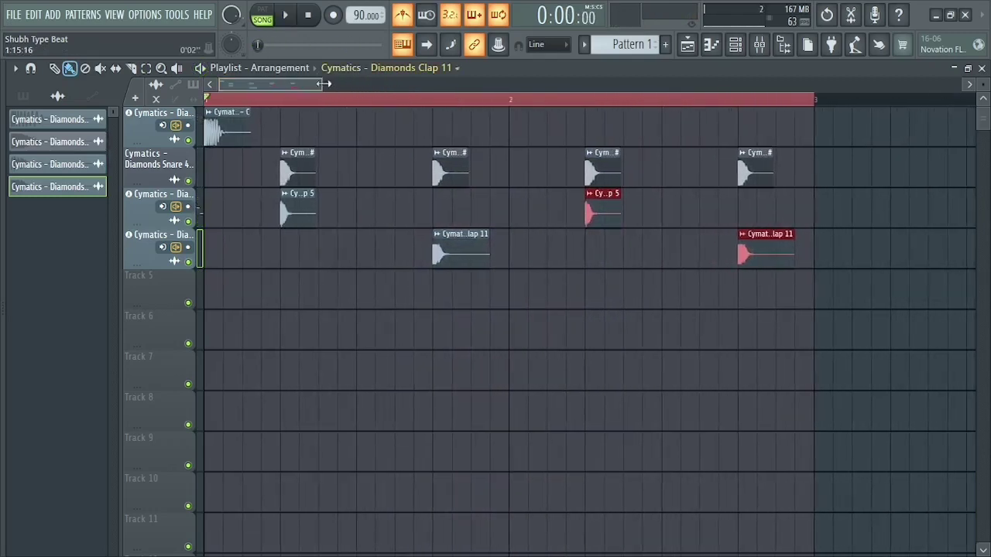
click(292, 166)
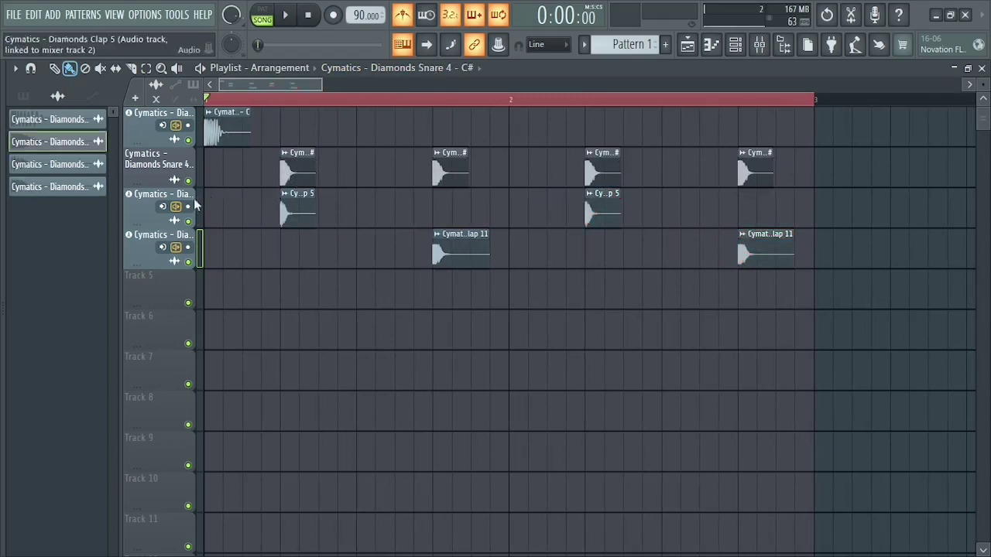
click(325, 167)
key(space)
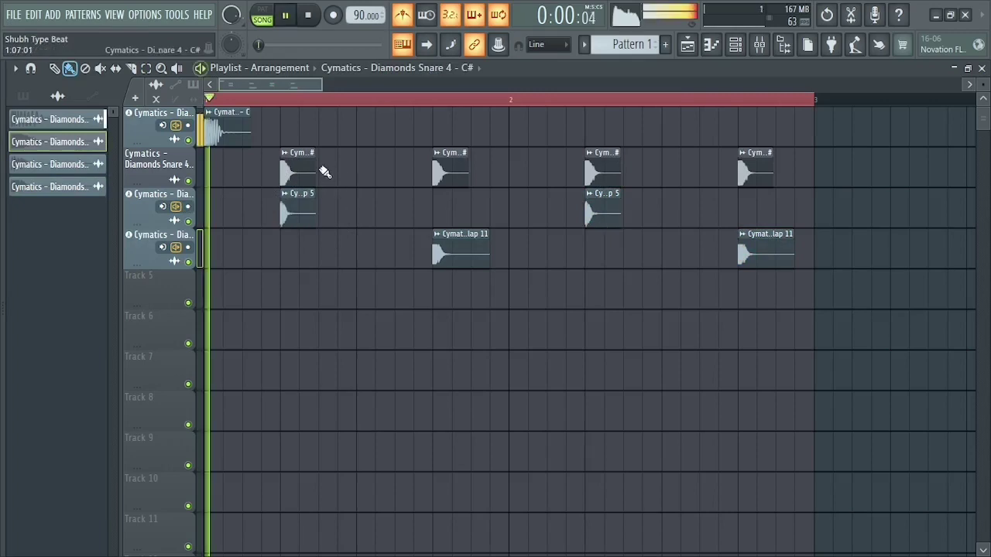
drag(331, 171, 350, 171)
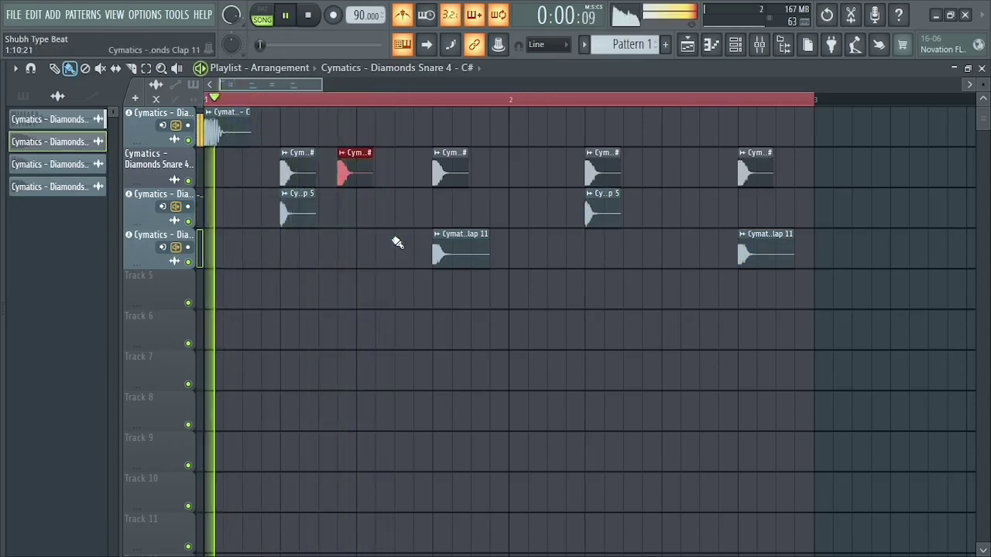
key(space)
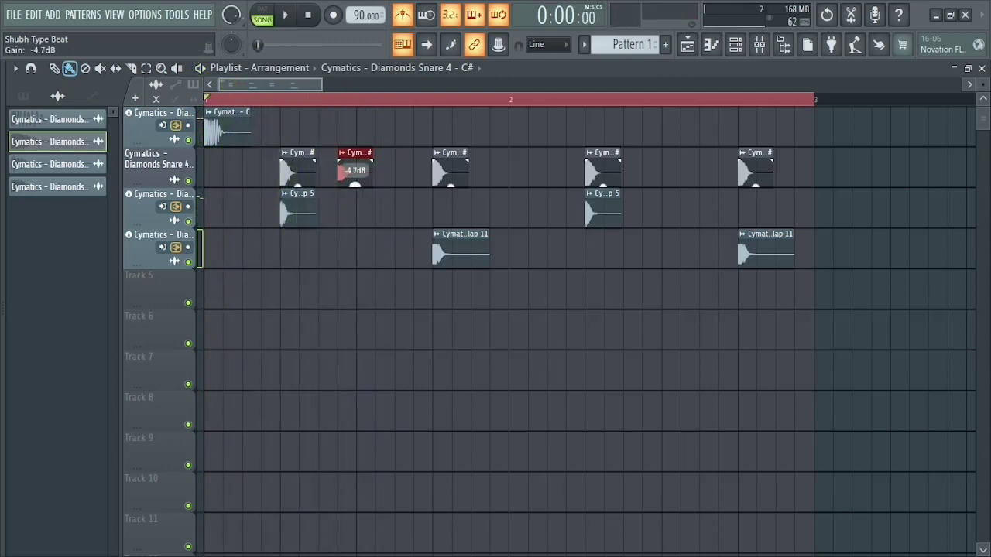
key(space)
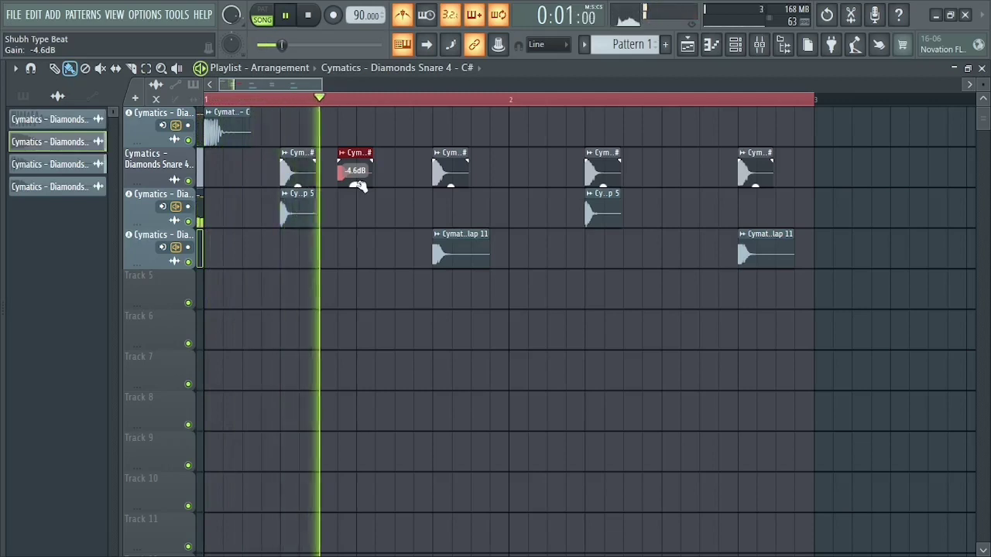
key(space)
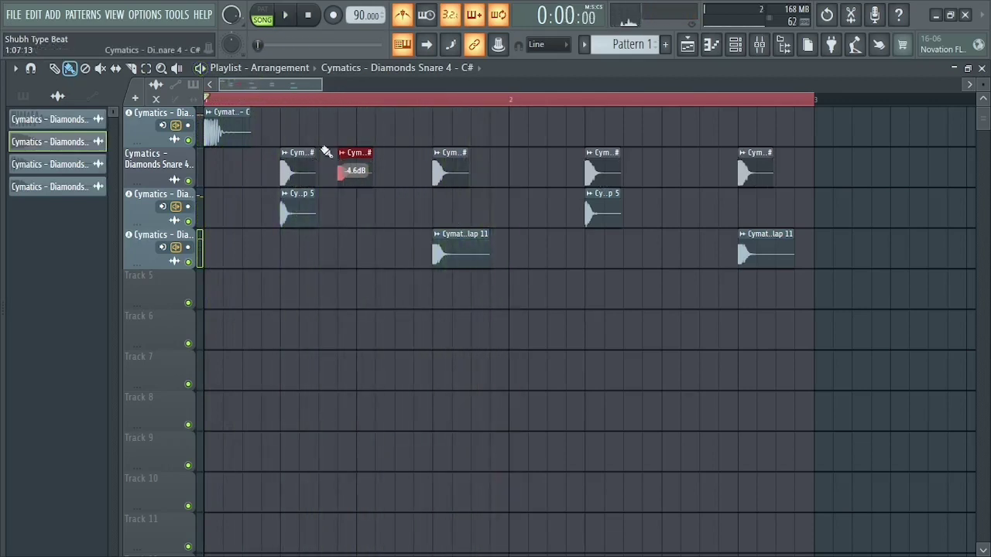
Add kick clips on sixteenth step 11 of bar 1 and on beat 1 of bar 2, and play the loop.
click(231, 124)
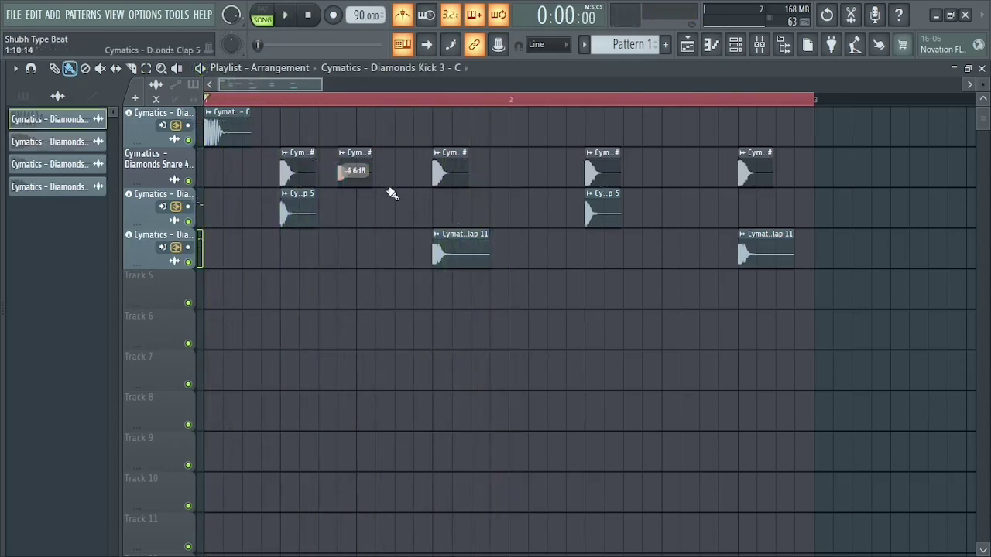
key(space)
click(399, 134)
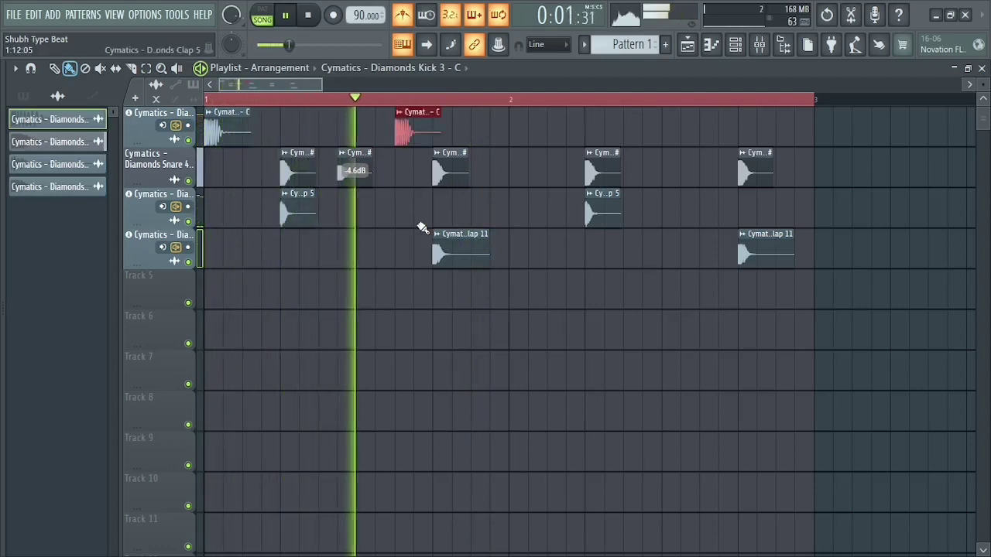
key(space)
click(515, 137)
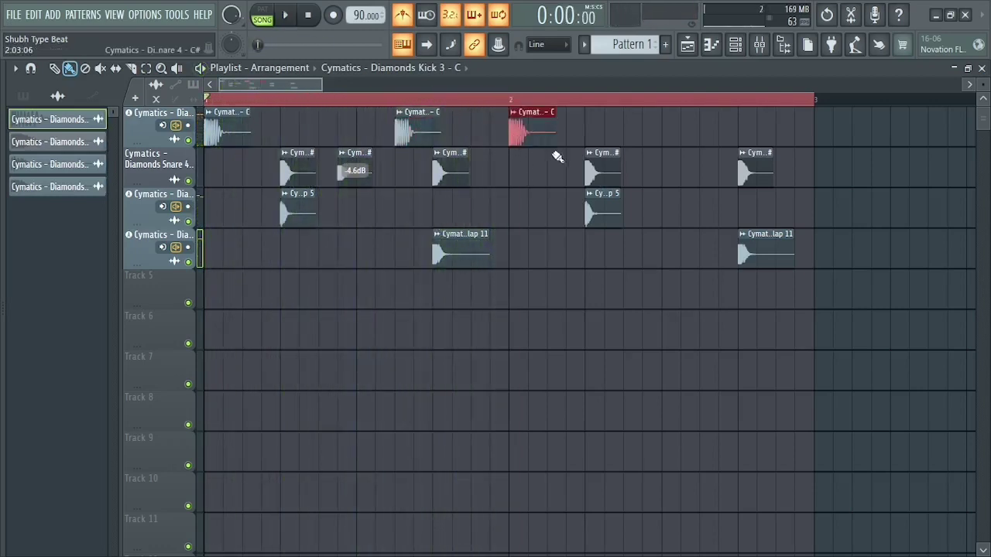
key(space)
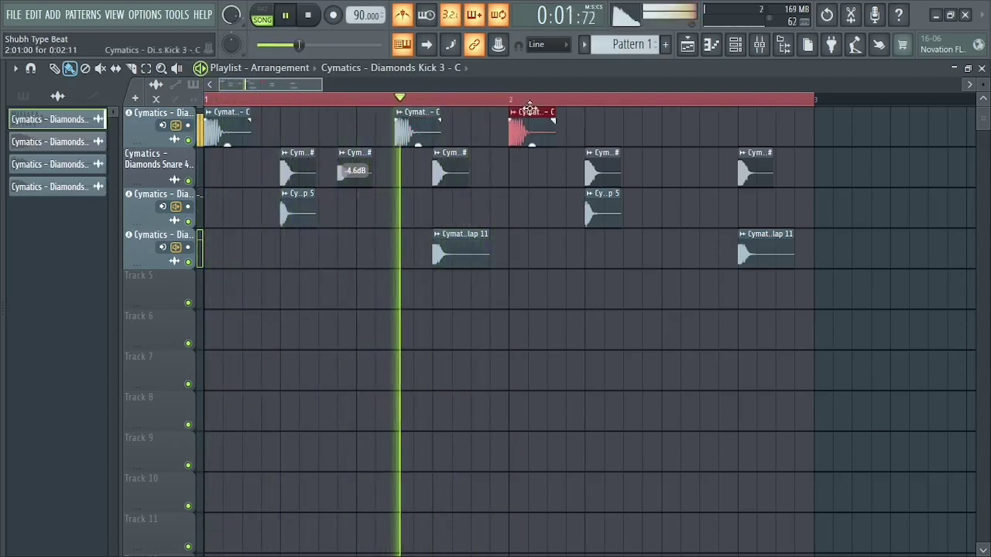
drag(322, 84, 382, 86)
key(space)
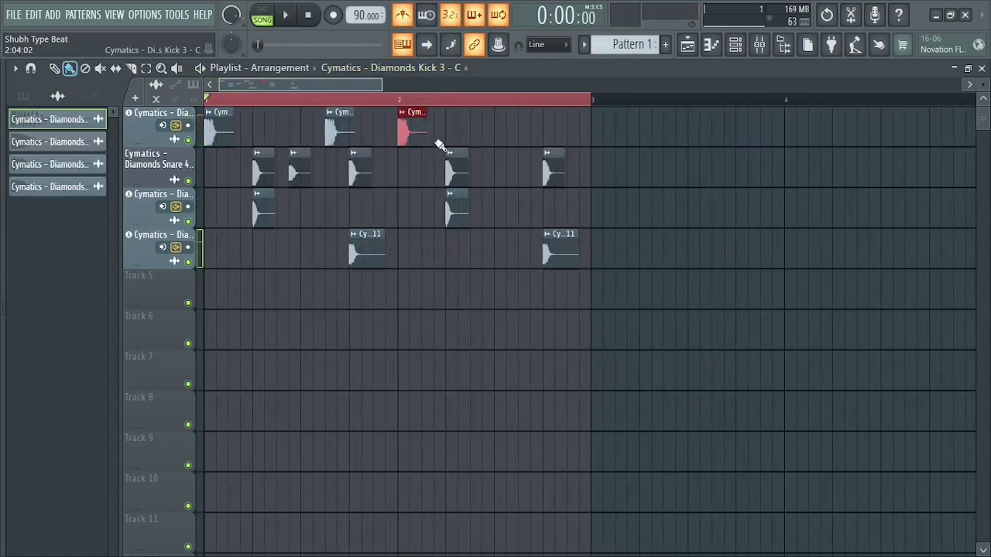
key(space)
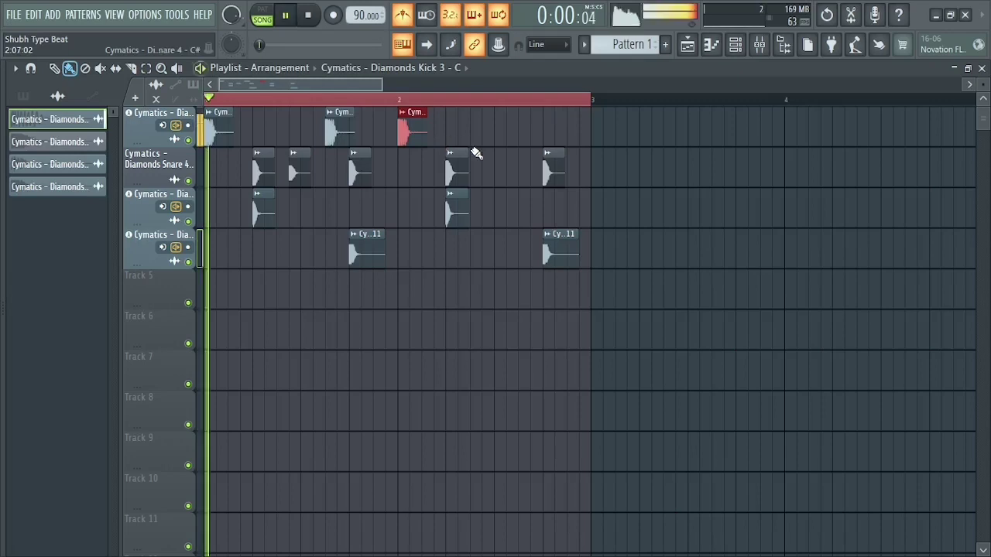
key(space)
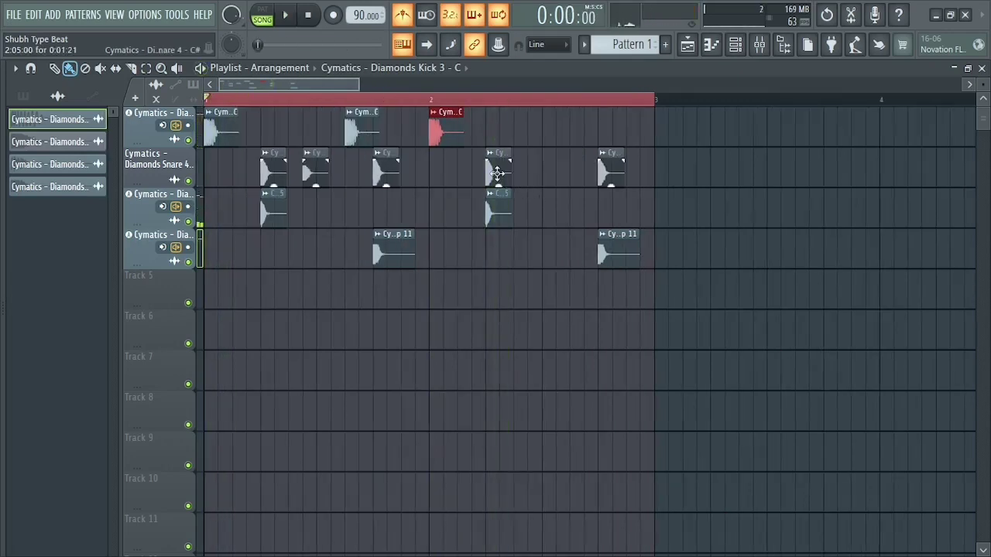
click(497, 174)
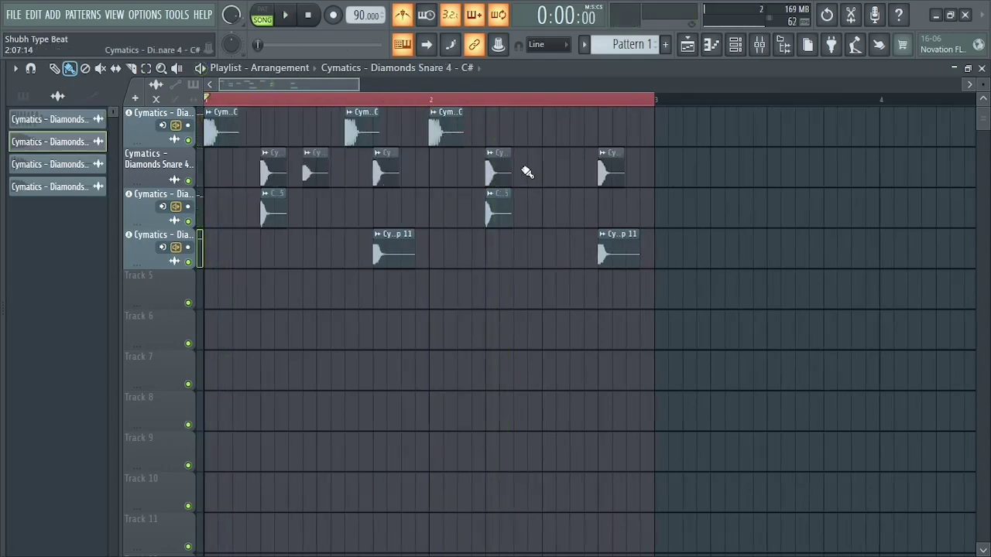
click(532, 172)
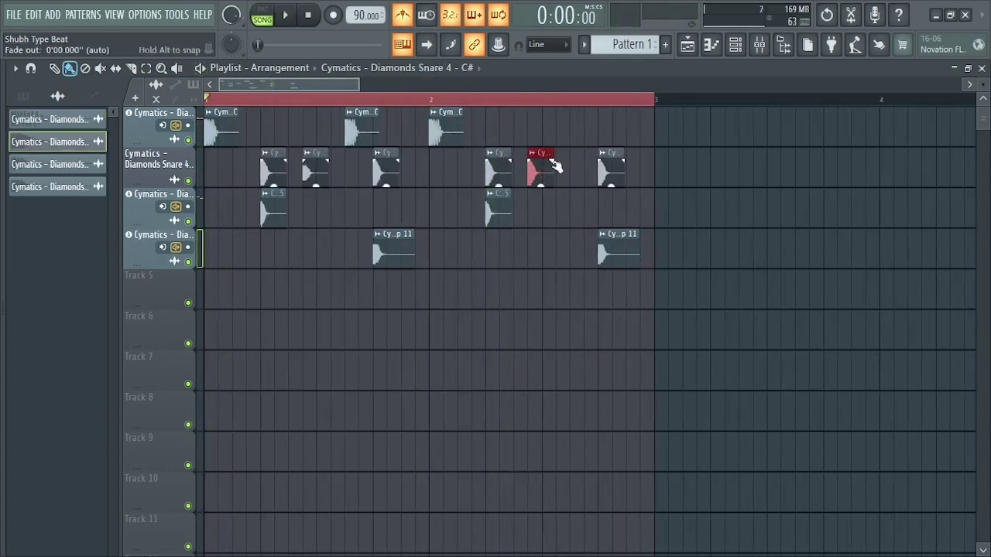
key(space)
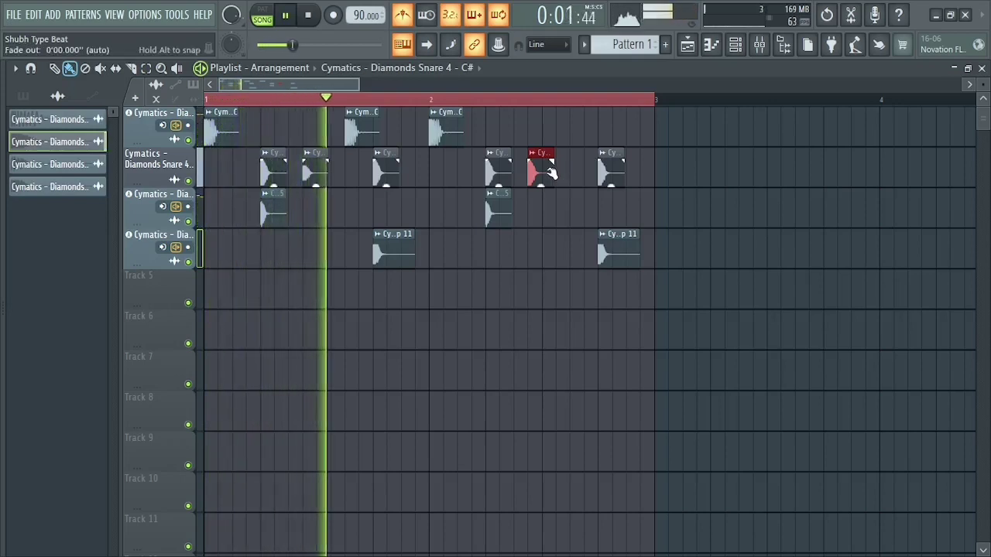
key(space)
right_click(547, 174)
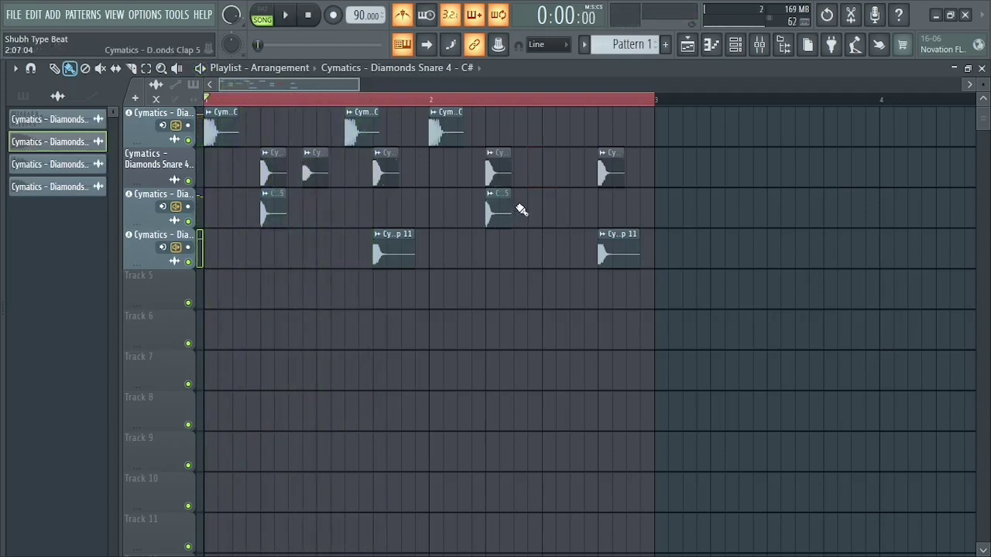
Add copies of the softer -4.6 dB snare clip on sixteenth steps 8 and 10 of bar 2 and play the loop.
key(space)
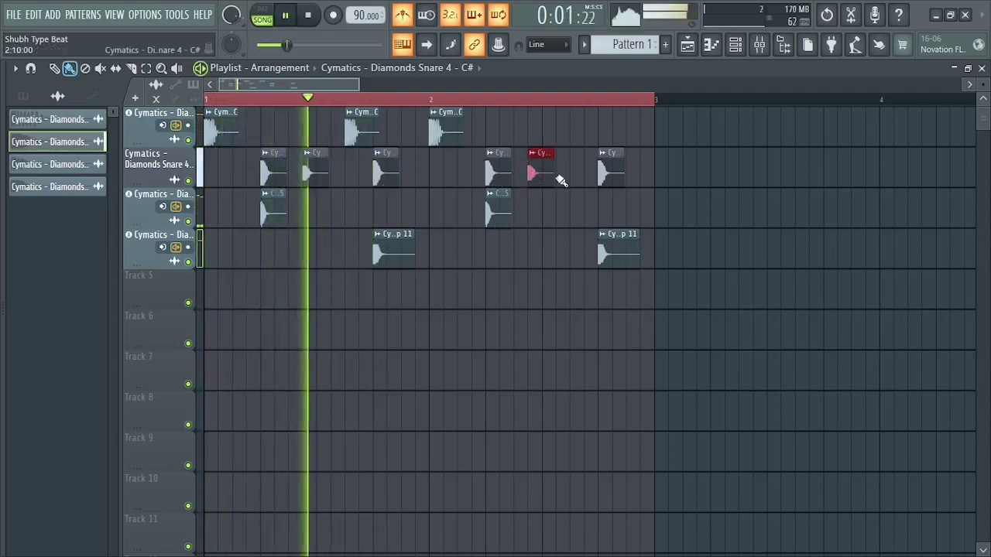
click(563, 180)
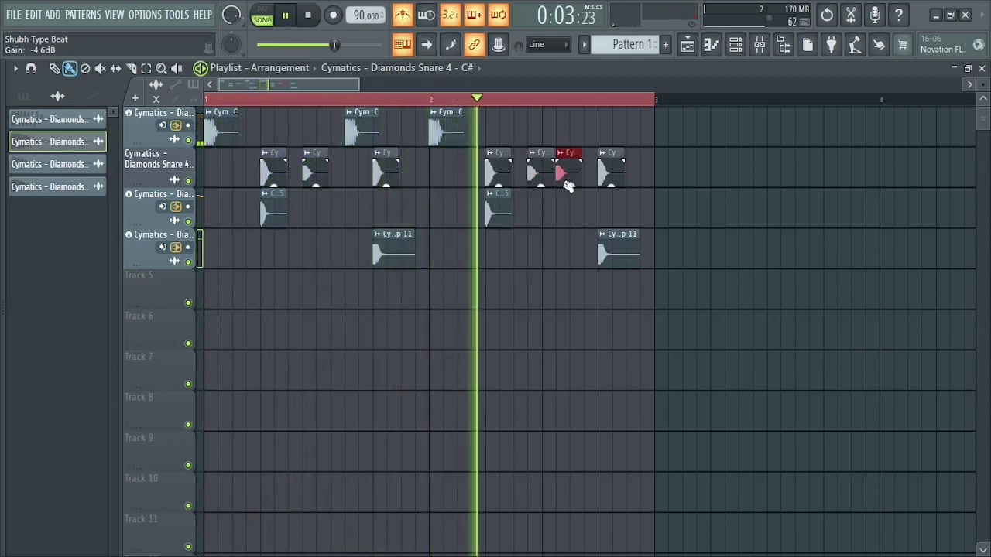
key(space)
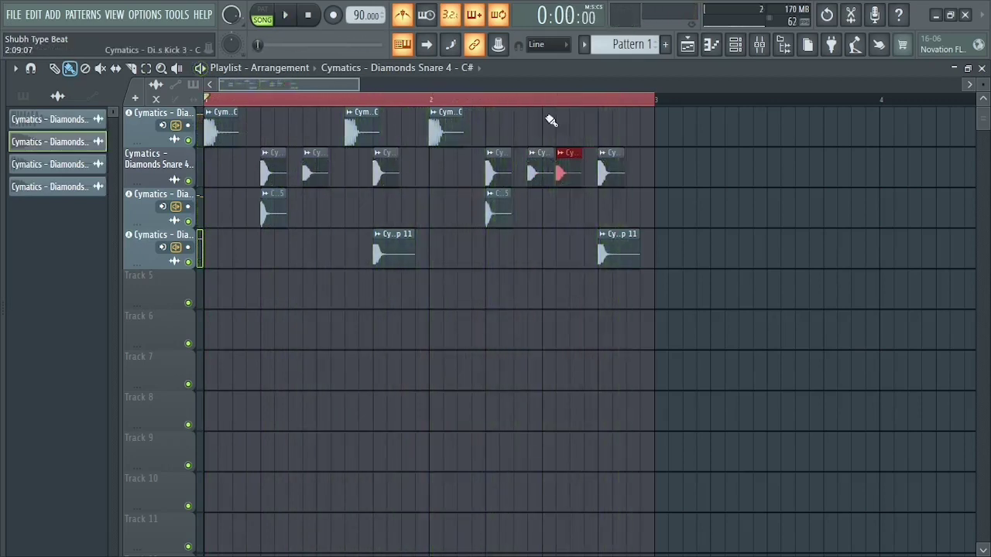
Add kick clips on sixteenth steps 11 and 15 of bar 2 while the loop plays.
key(space)
click(449, 127)
click(577, 130)
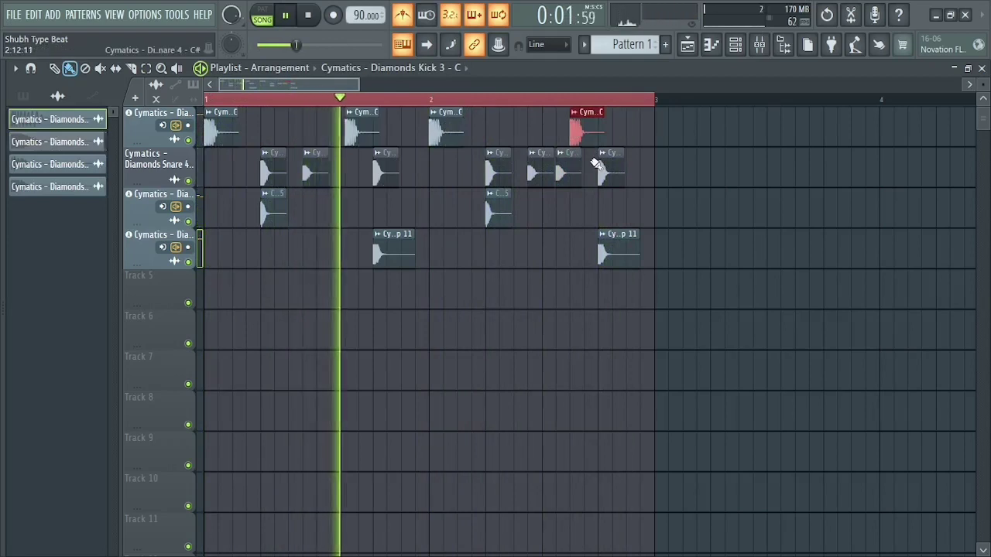
click(631, 130)
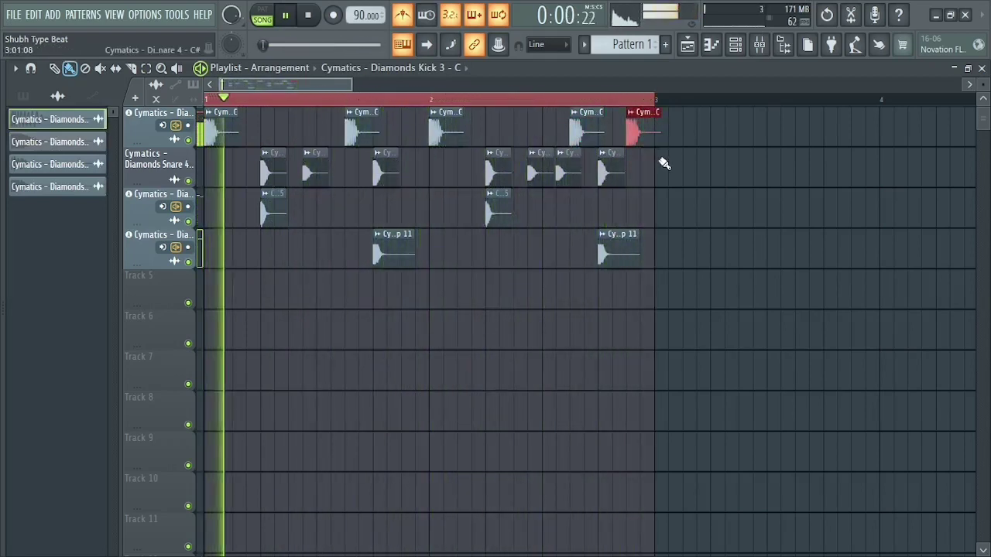
key(space)
Browse the Diamonds Vol 3 cymbals, preview the Crash 6 sample and open the folder of open hi-hats.
key(alt+F8)
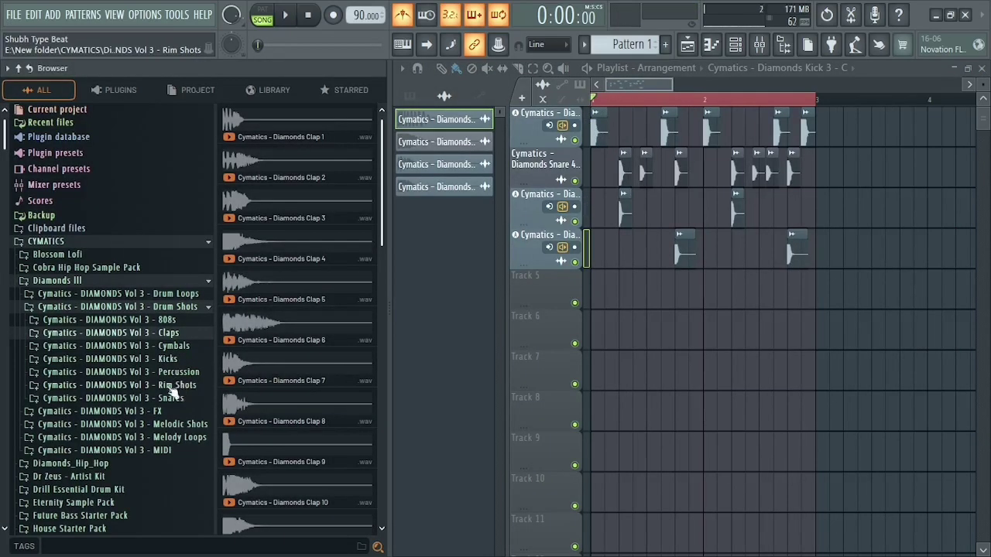
click(175, 347)
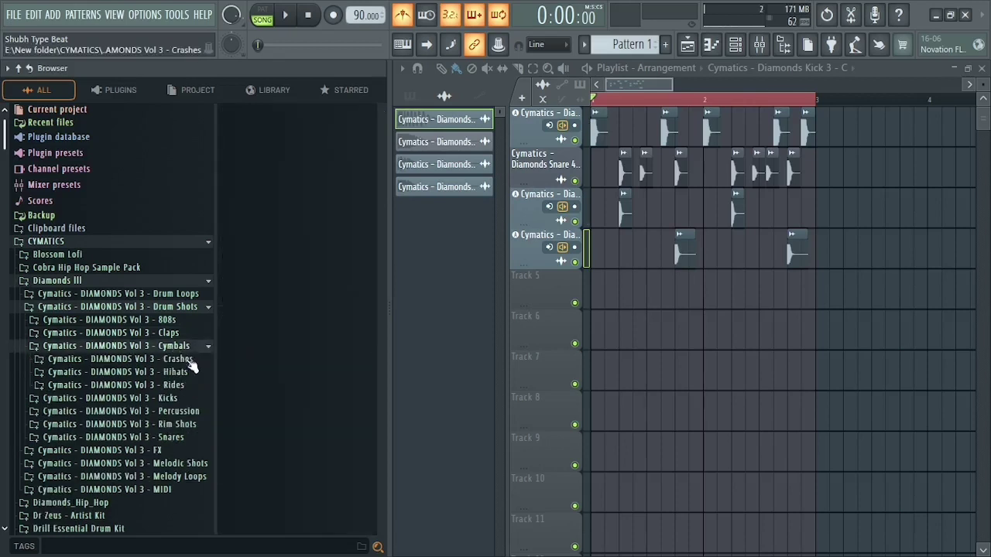
click(280, 341)
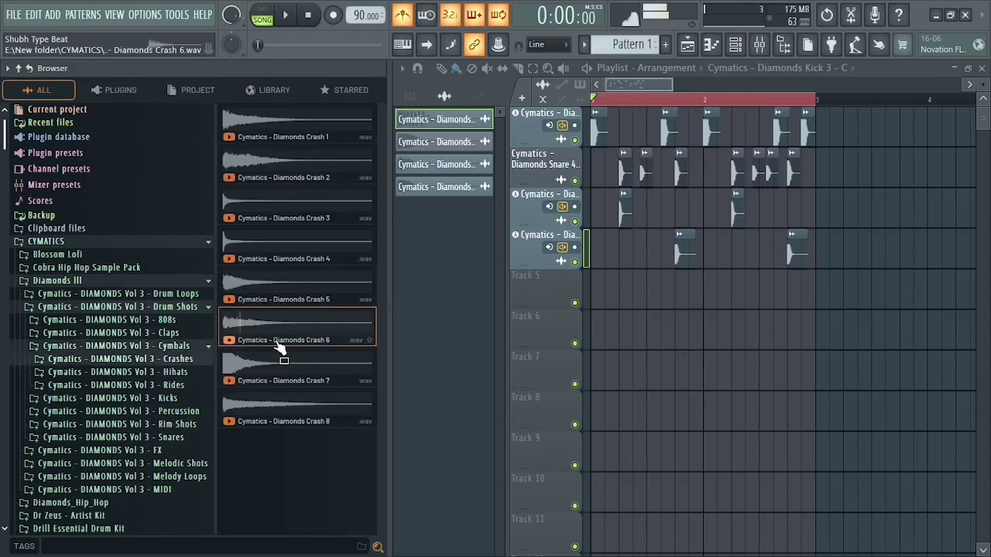
click(174, 372)
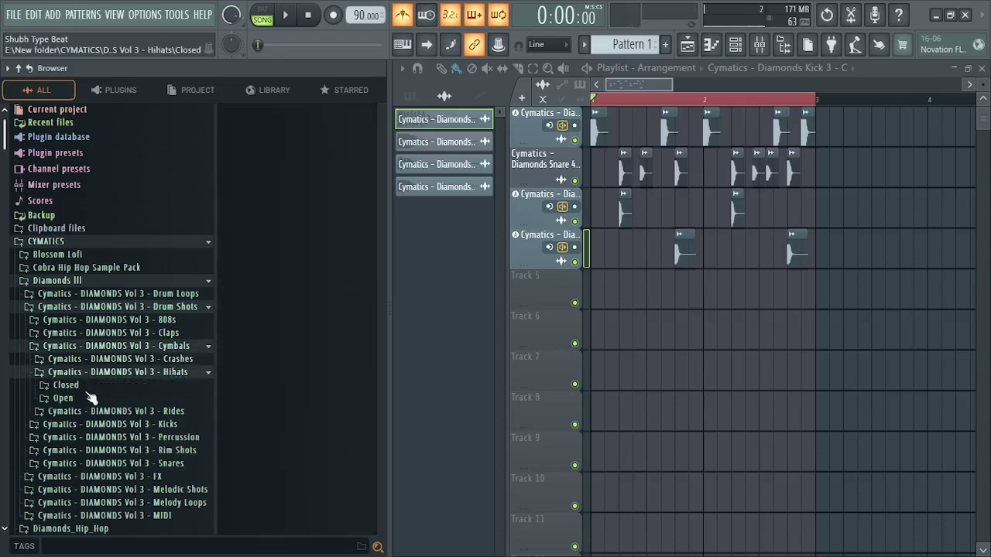
click(65, 400)
Audition several open hi-hat samples, including Open Hihat 3 to 7, while the loop plays.
key(space)
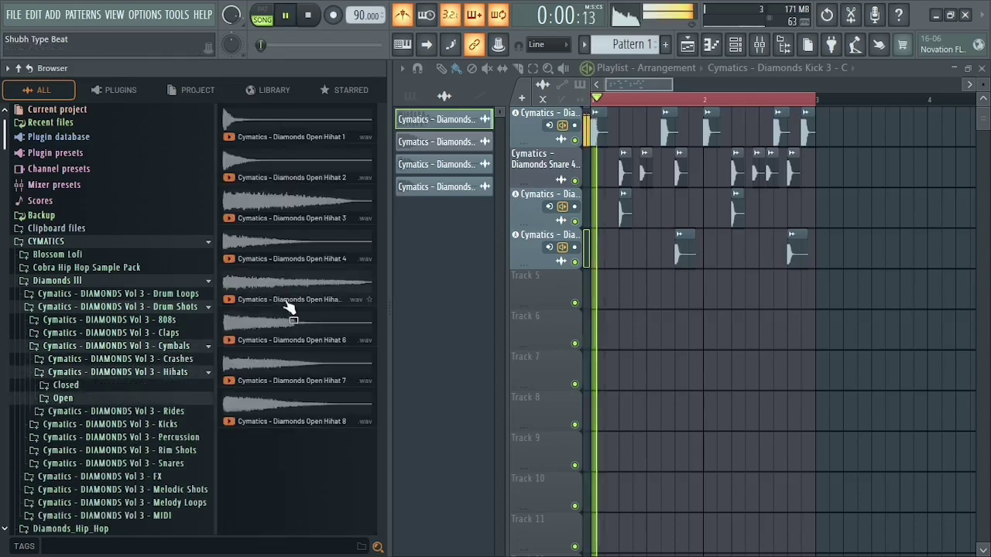
click(288, 298)
click(294, 257)
click(291, 336)
click(288, 297)
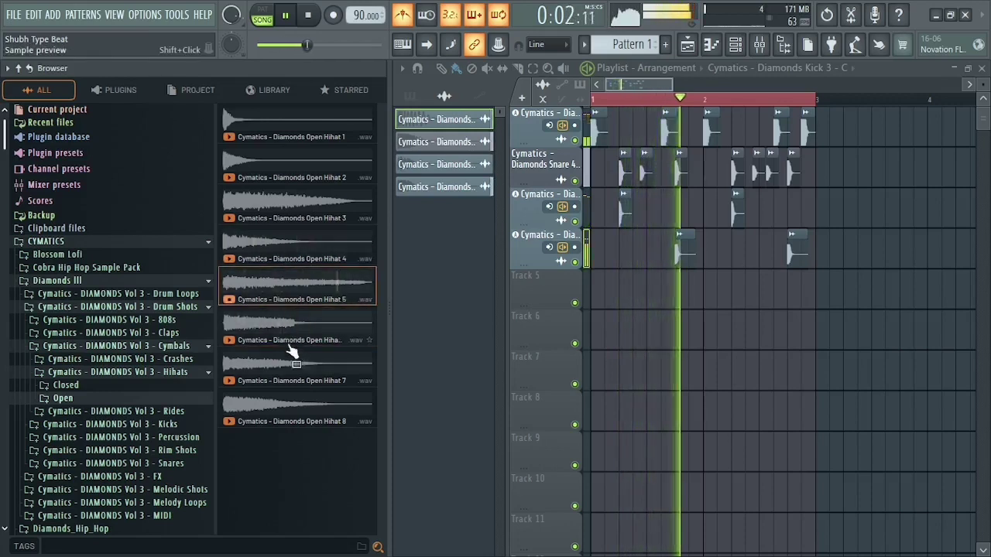
click(288, 373)
click(285, 297)
click(286, 258)
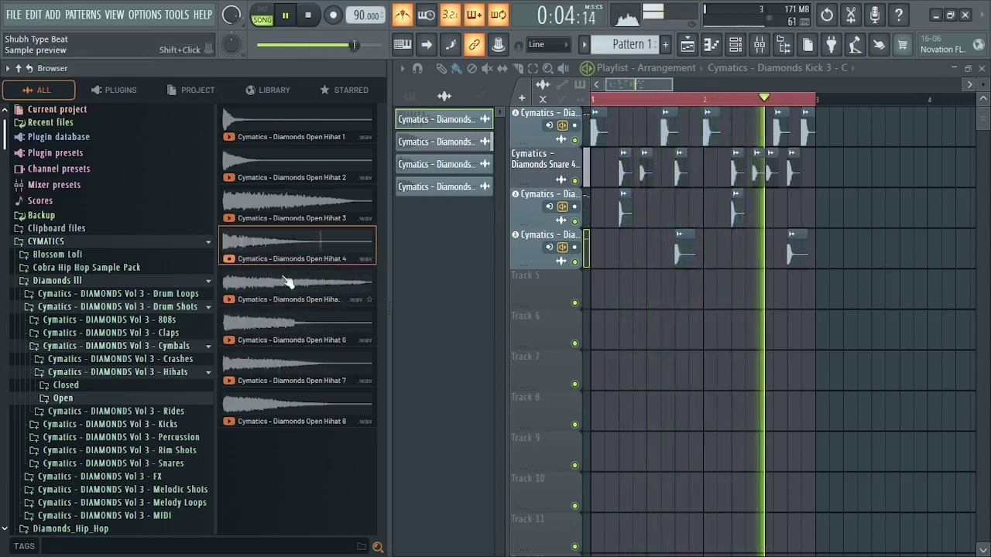
click(252, 198)
click(270, 260)
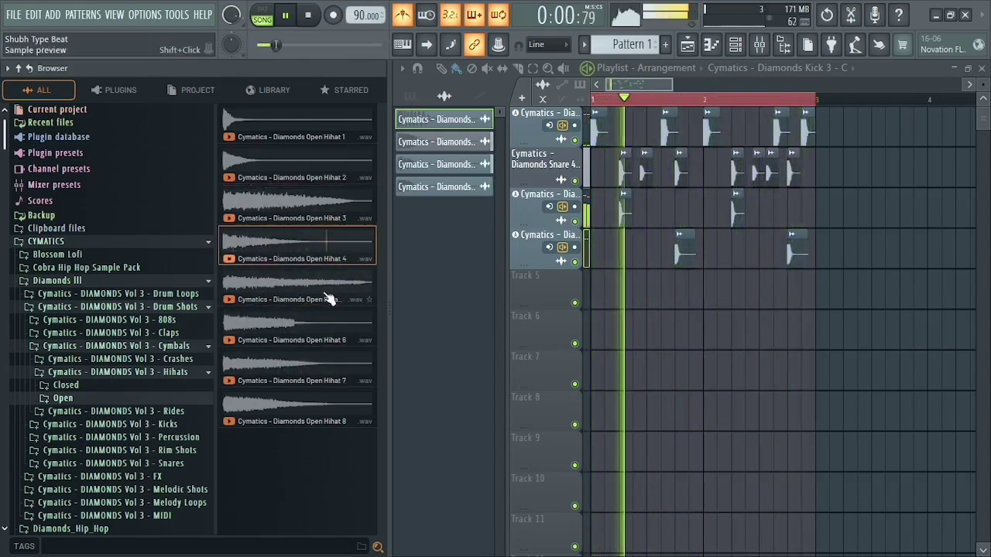
click(302, 294)
Add the Diamonds Open Hihat 4 sample to track 5 and place its clip on sixteenth step 3 of bar 1.
drag(284, 259, 386, 356)
click(382, 324)
key(space)
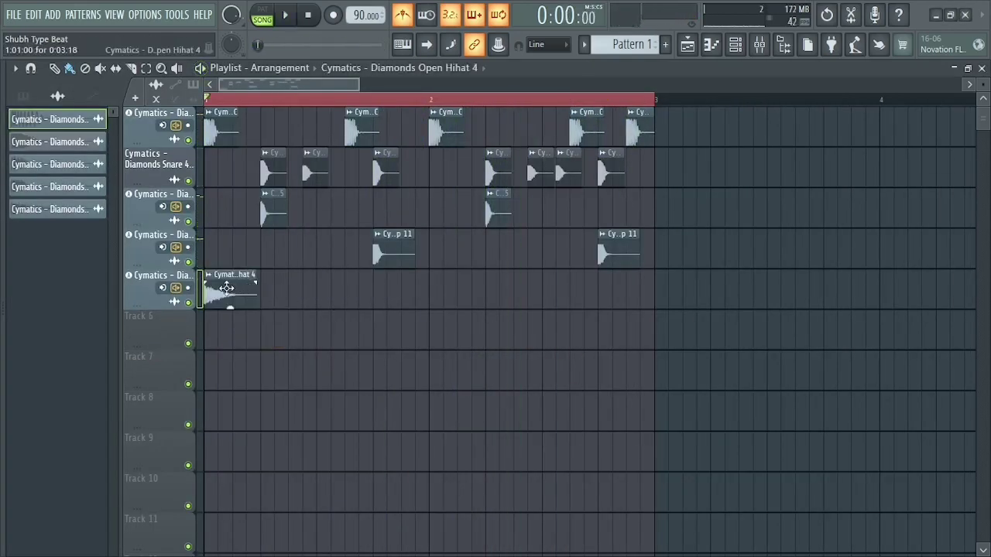
mouse_move(227, 288)
mouse_down()
mouse_move(261, 292)
mouse_move(245, 134)
mouse_move(263, 293)
mouse_move(246, 292)
mouse_up()
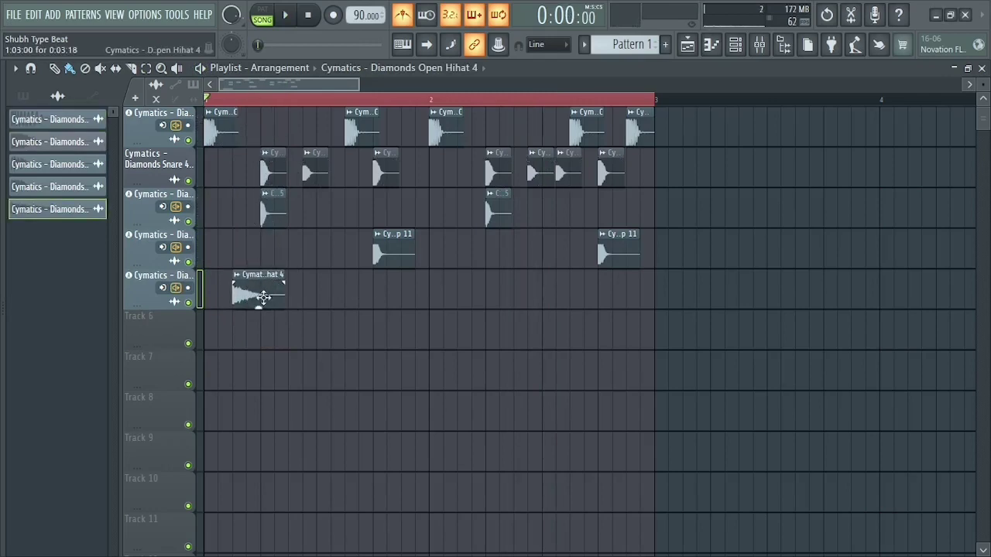
Add a second open hi-hat clip on sixteenth step 15 of bar 1 and play the loop.
key(space)
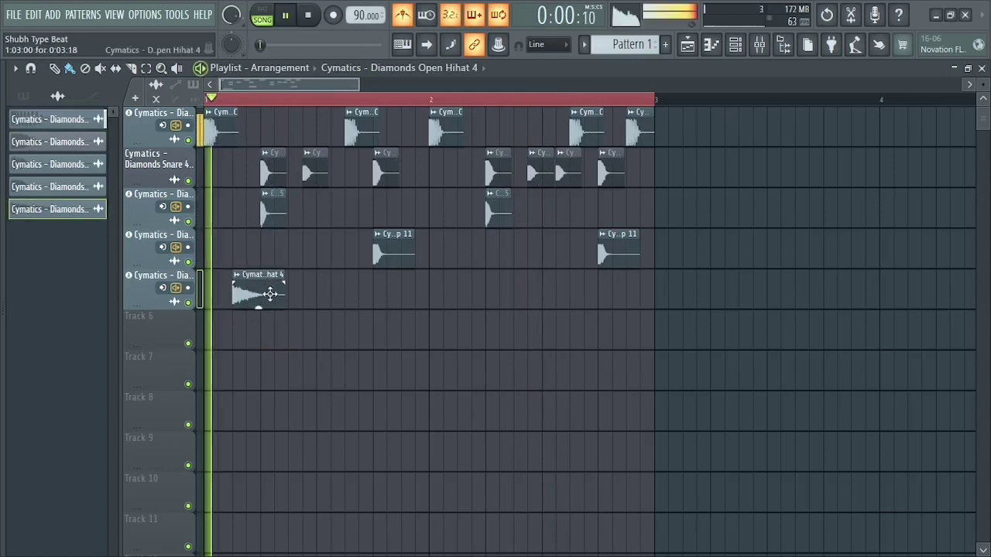
click(405, 300)
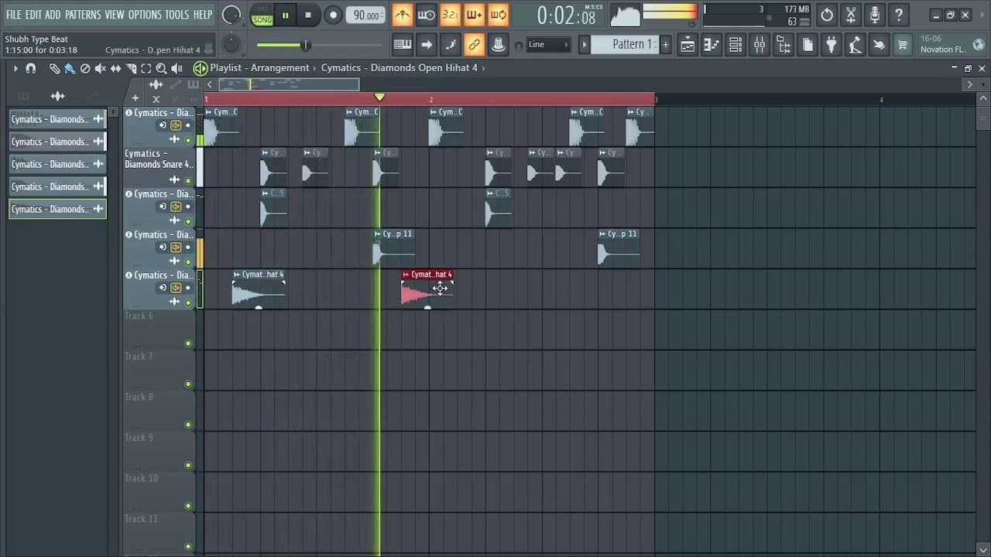
key(space)
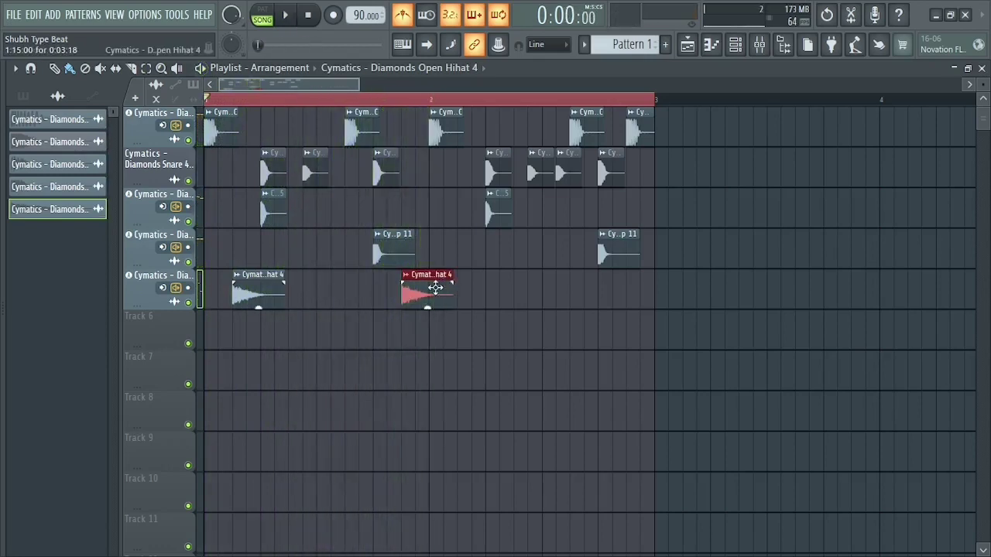
key(space)
key(space)
Raise the precomputed fade-out of the Open Hihat 4 sample to shorten its tail and play the loop.
double_click(265, 284)
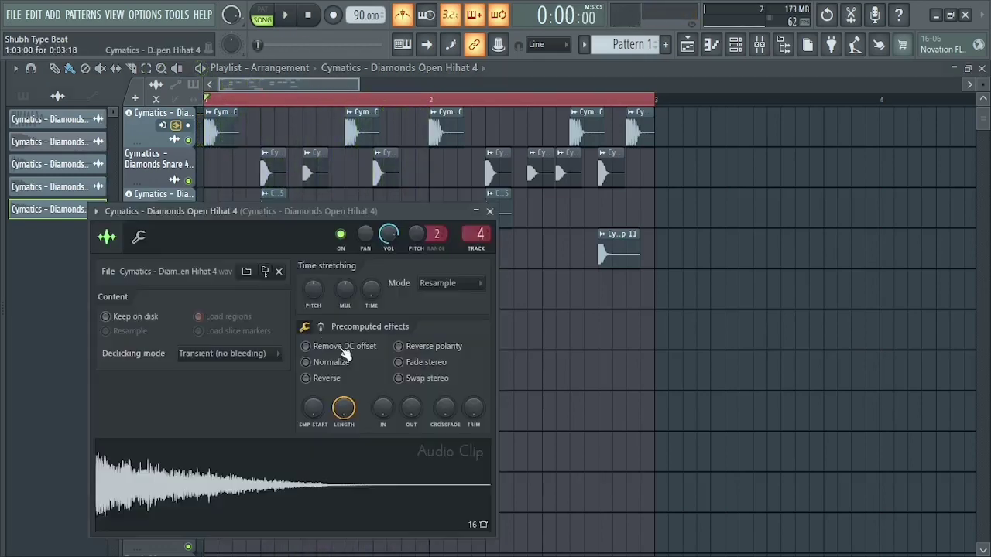
click(320, 327)
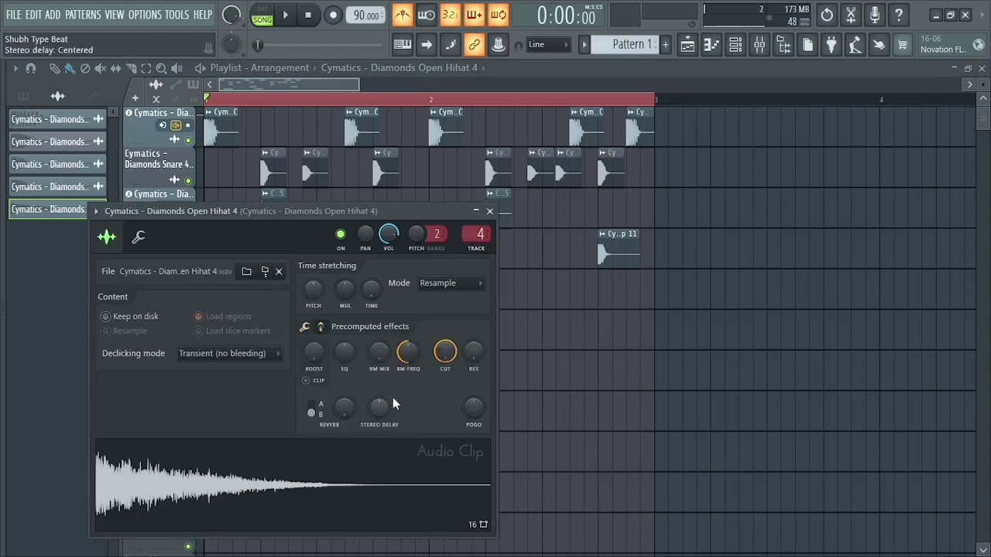
click(305, 327)
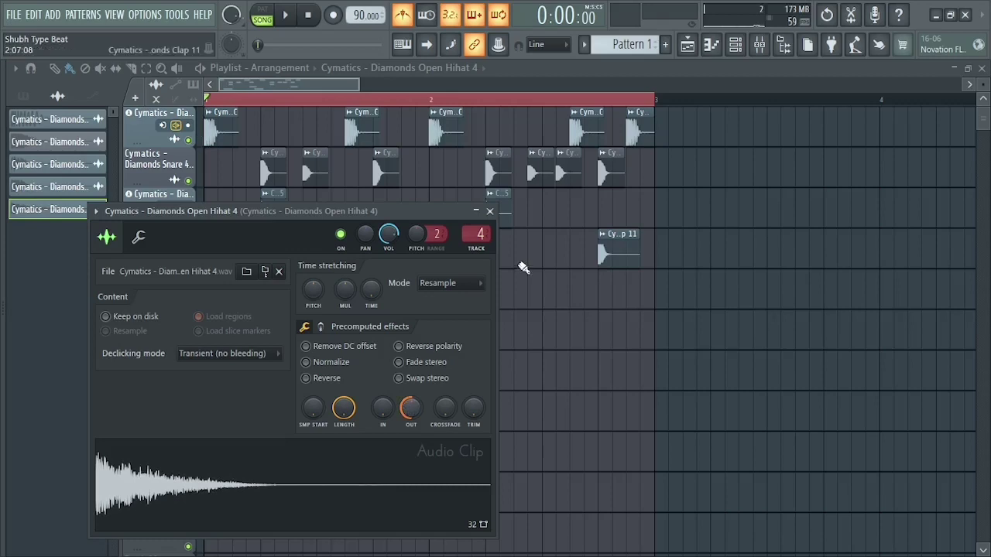
click(490, 211)
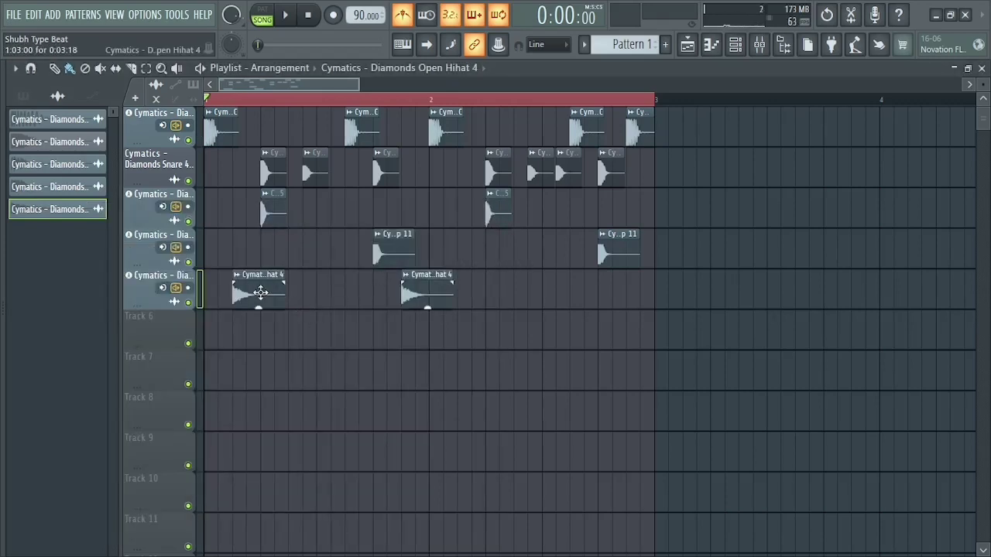
key(space)
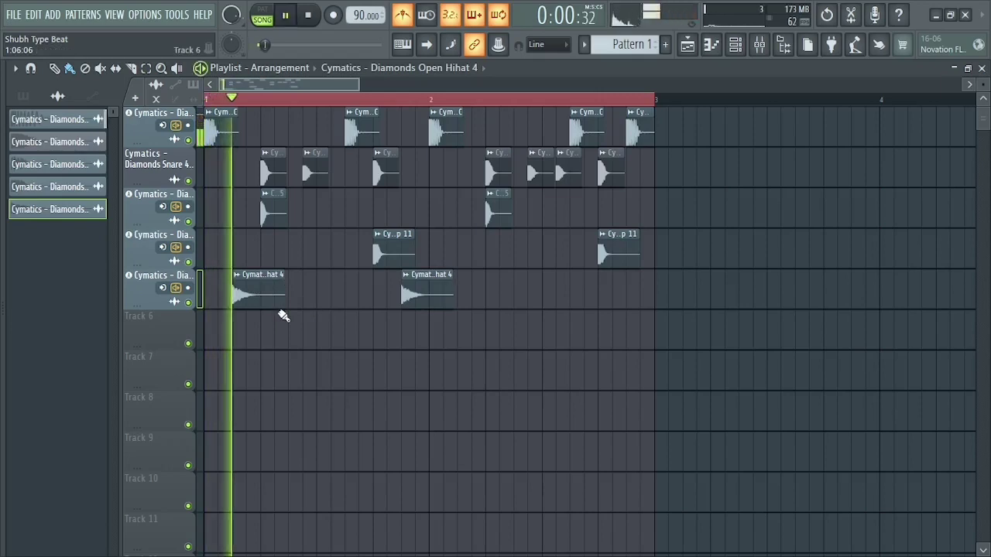
key(space)
Cut the tails off both open hi-hat clips so each lasts two sixteenth steps, and play the loop.
drag(264, 295, 265, 337)
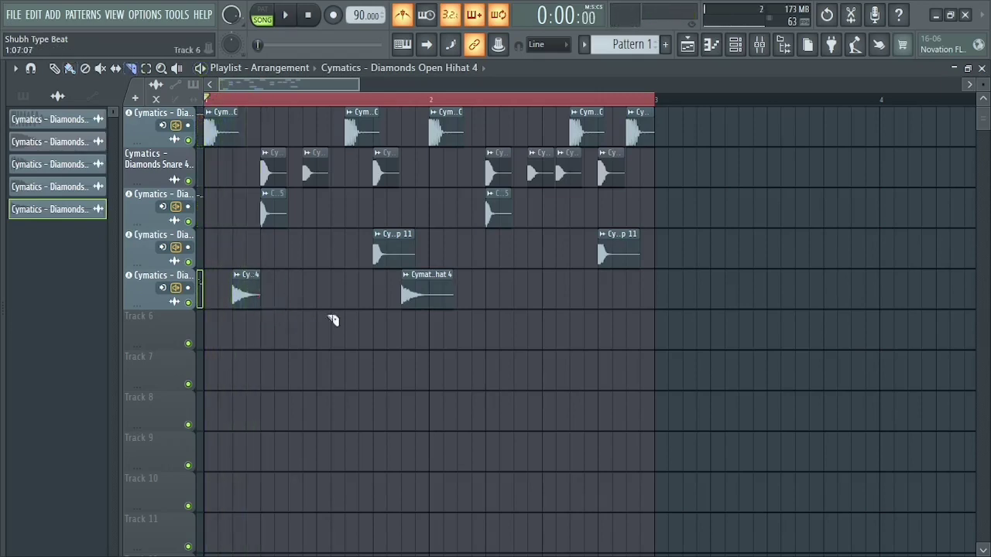
key(space)
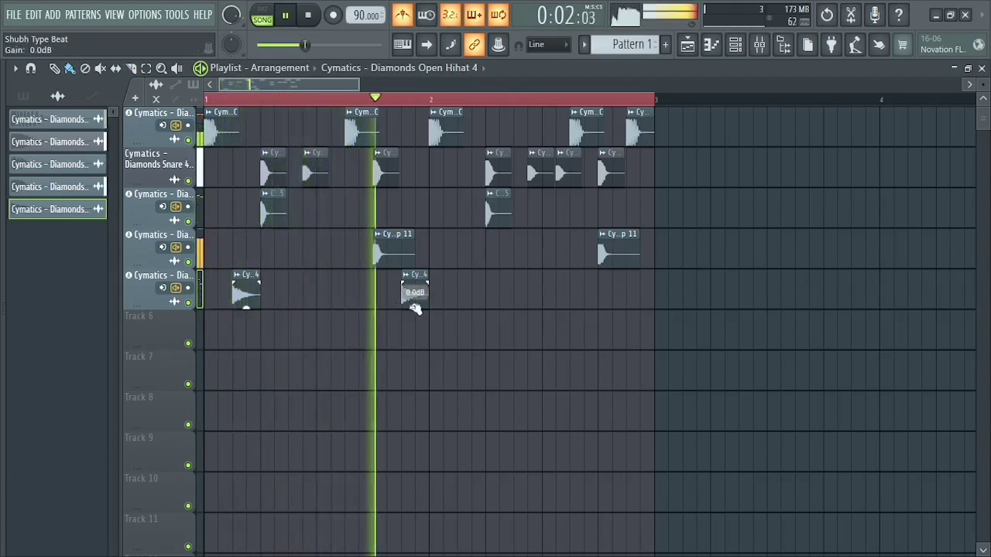
key(space)
Copy the two open hi-hat clips to sixteenth steps 3 and 15 of bar 2 and play the loop.
drag(433, 305, 471, 304)
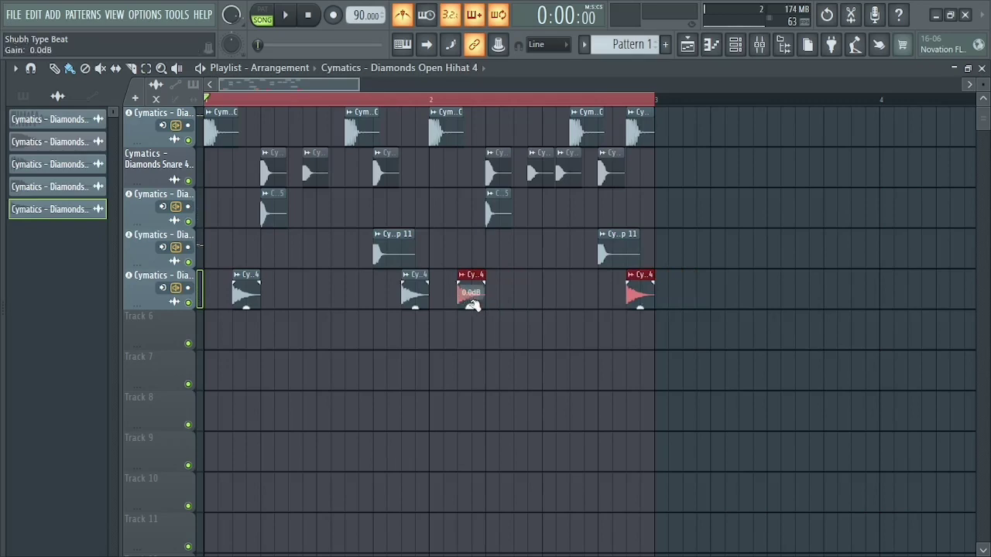
key(space)
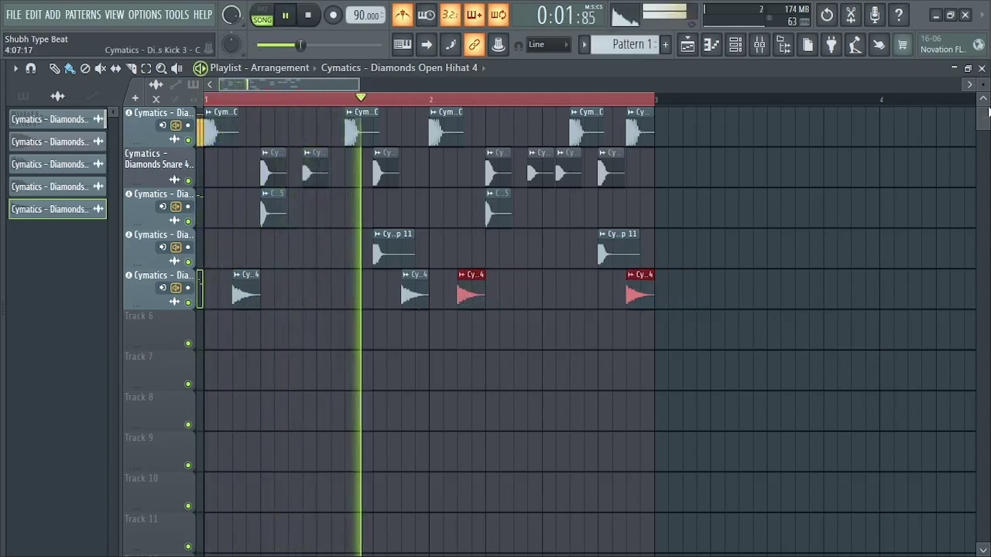
key(space)
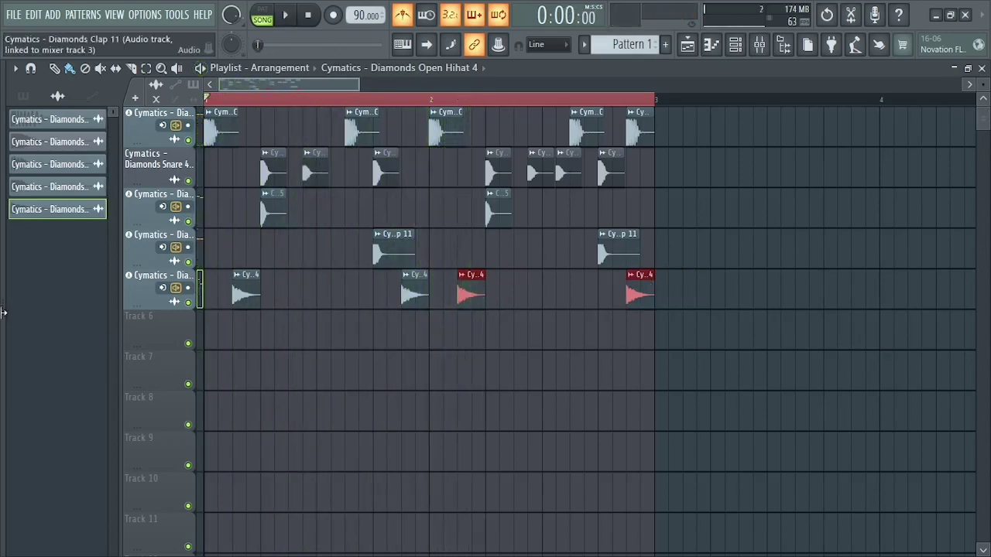
Audition closed hi-hats over the playing loop and add Diamonds Closed Hihat 8 to track 6 at the start of bar 1.
mouse_move(3, 310)
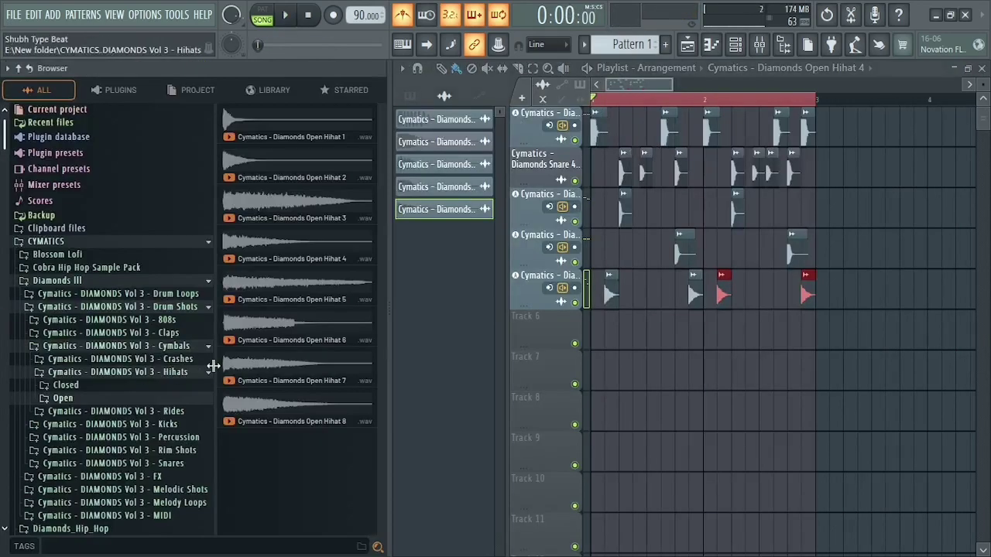
click(66, 385)
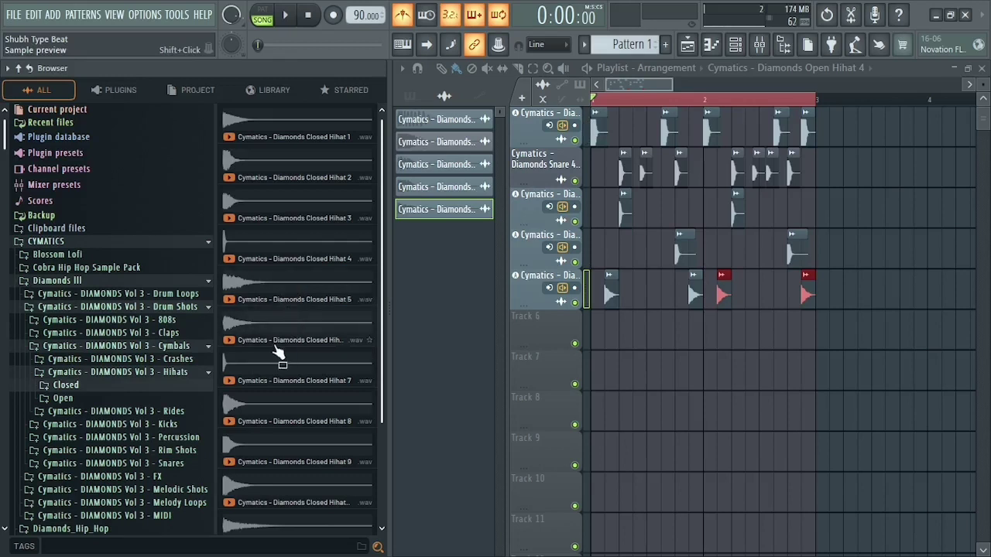
key(space)
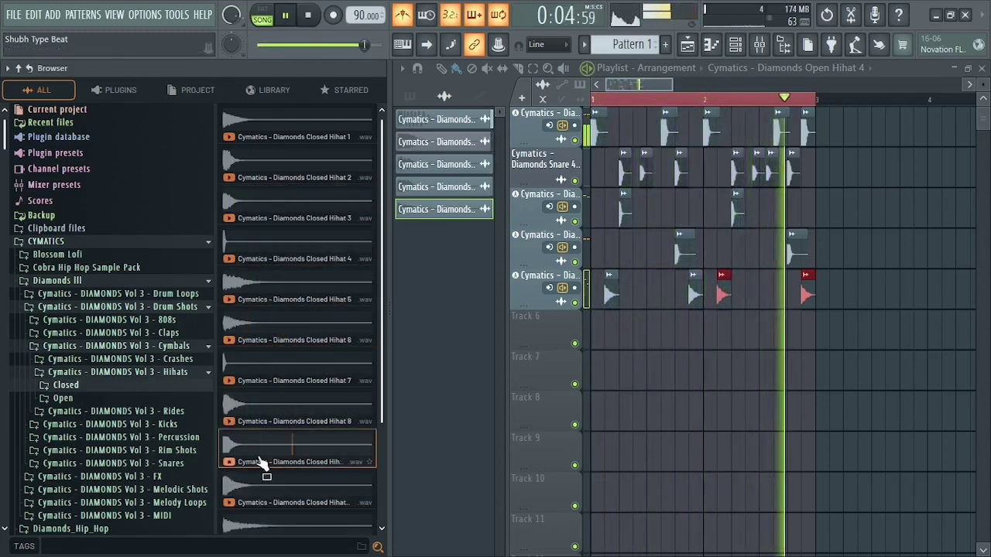
click(271, 413)
drag(271, 414, 422, 349)
click(467, 325)
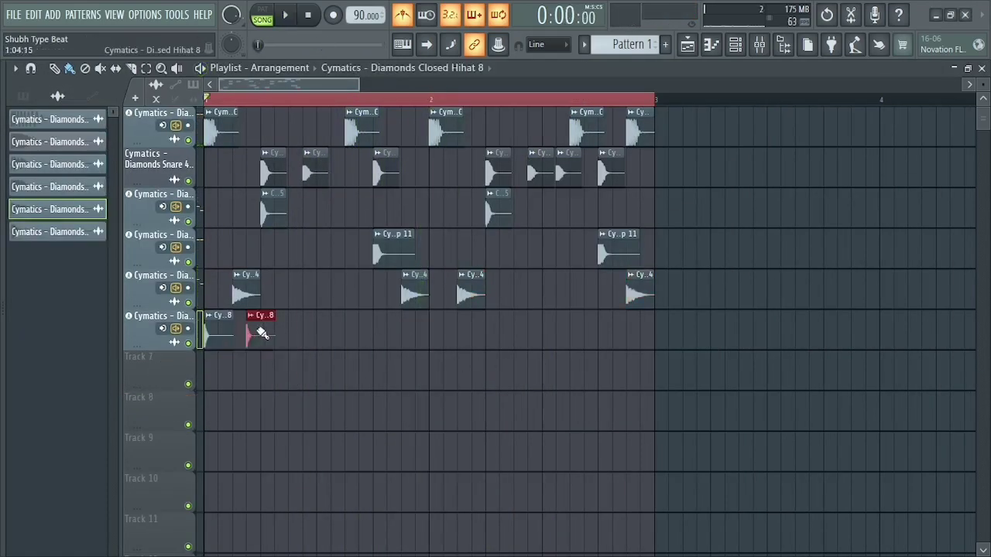
Fill track 6 with closed hi-hat clips on every second sixteenth step across both bars and play the loop.
right_click(252, 338)
drag(224, 332, 602, 357)
key(space)
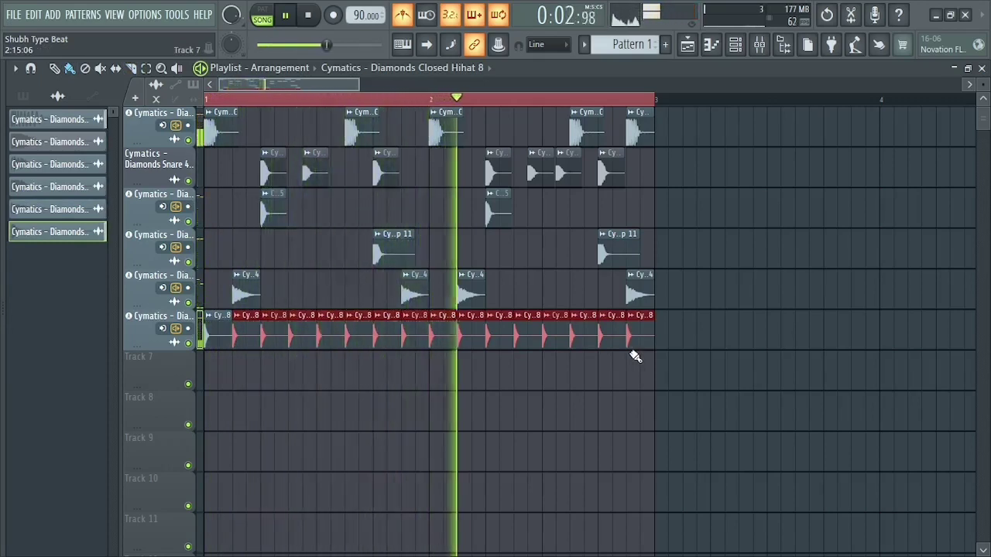
key(space)
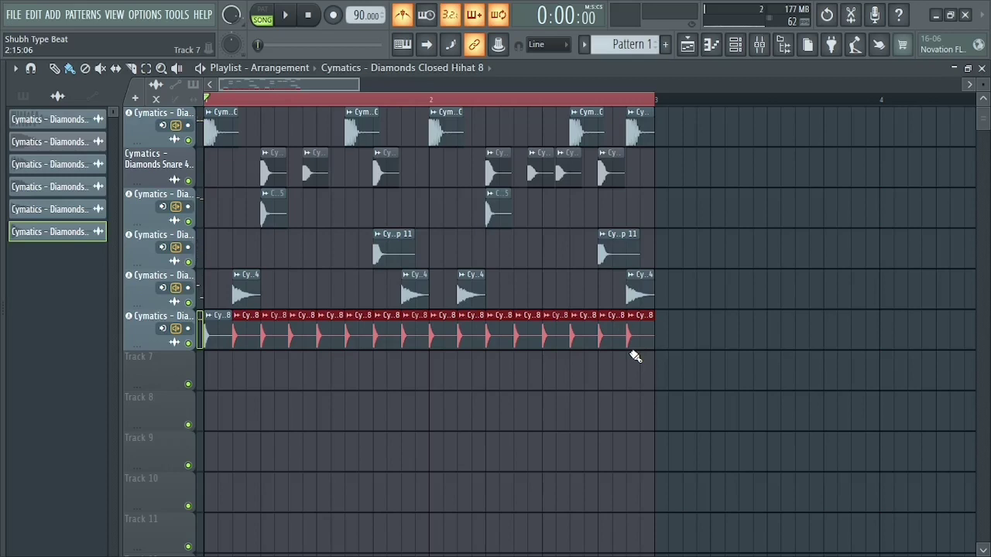
Delete all closed hi-hat clips from track 6 and play the loop without them.
drag(650, 344, 221, 344)
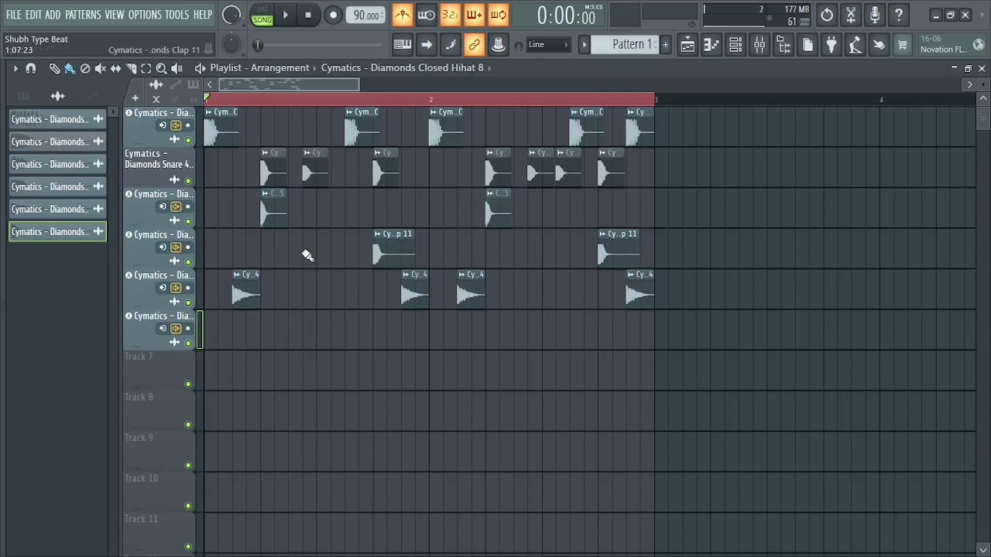
key(space)
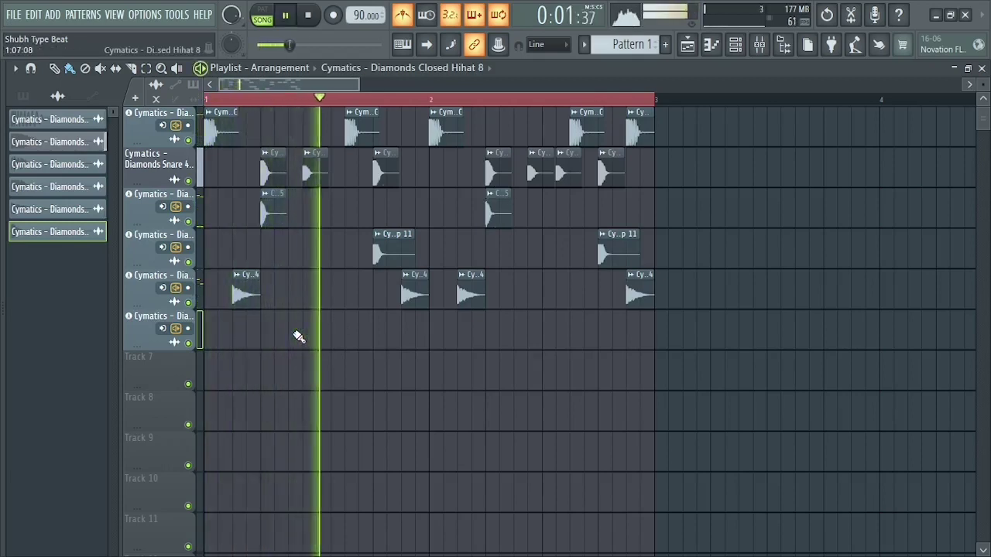
key(space)
Place closed hi-hat clips, each cut to one sixteenth step, on steps 6 and 8 of bar 1 and play the loop.
key(space)
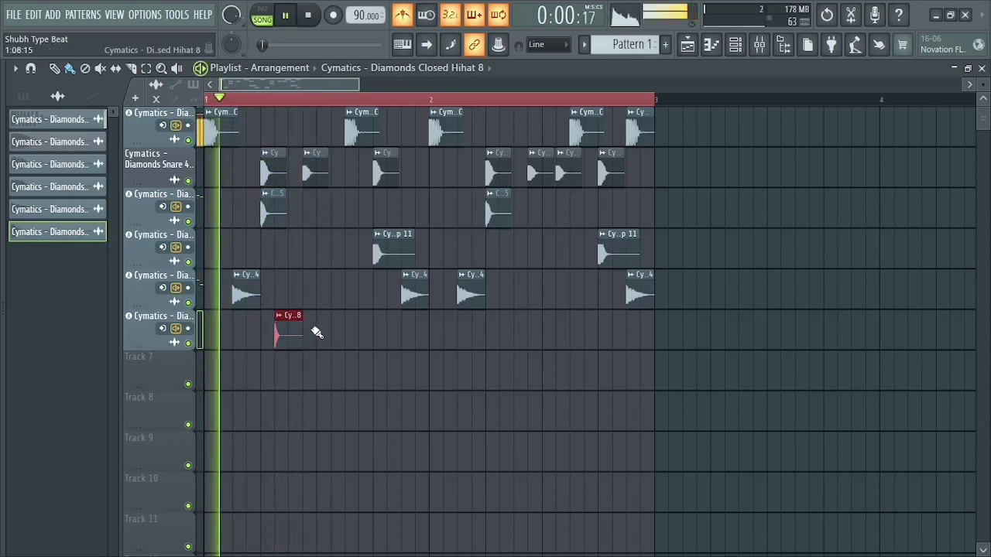
key(space)
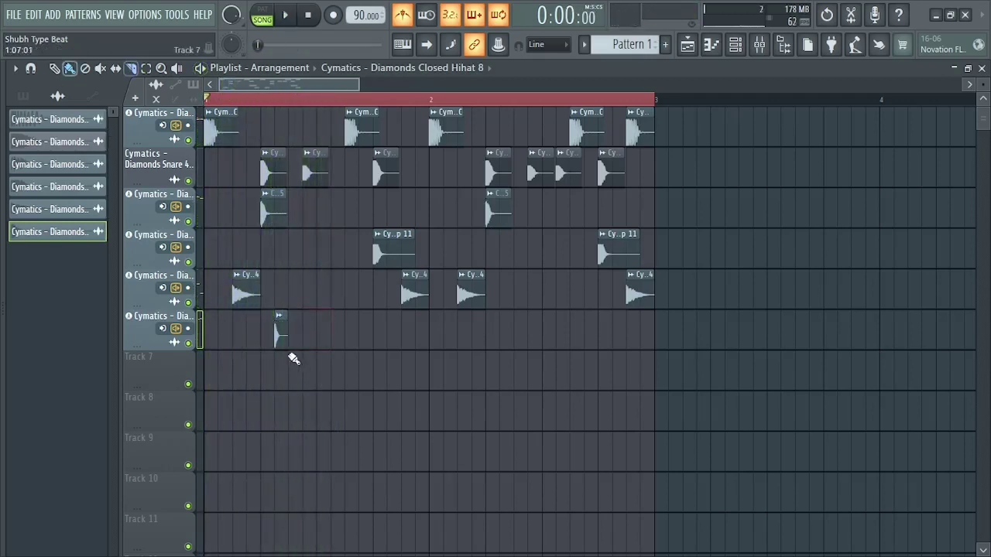
click(306, 338)
key(space)
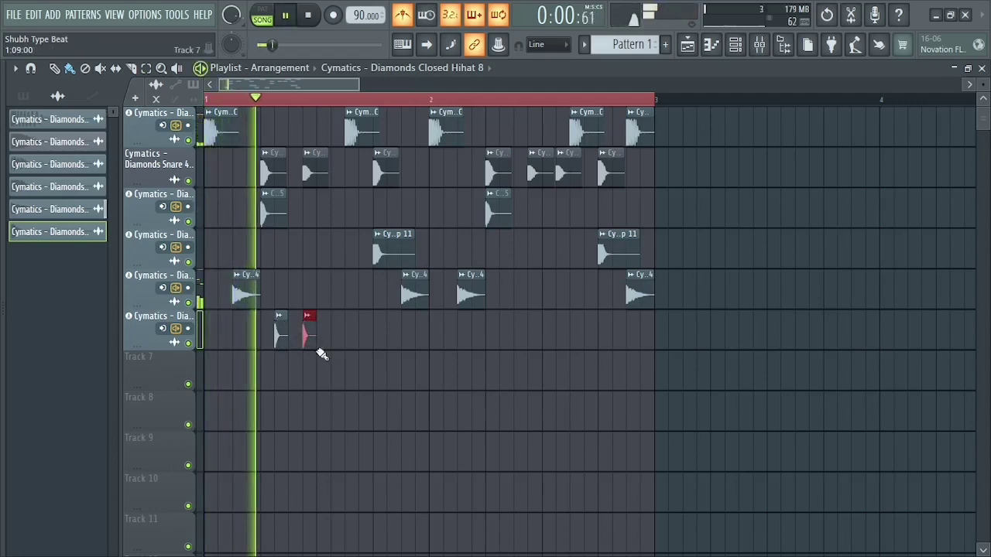
key(space)
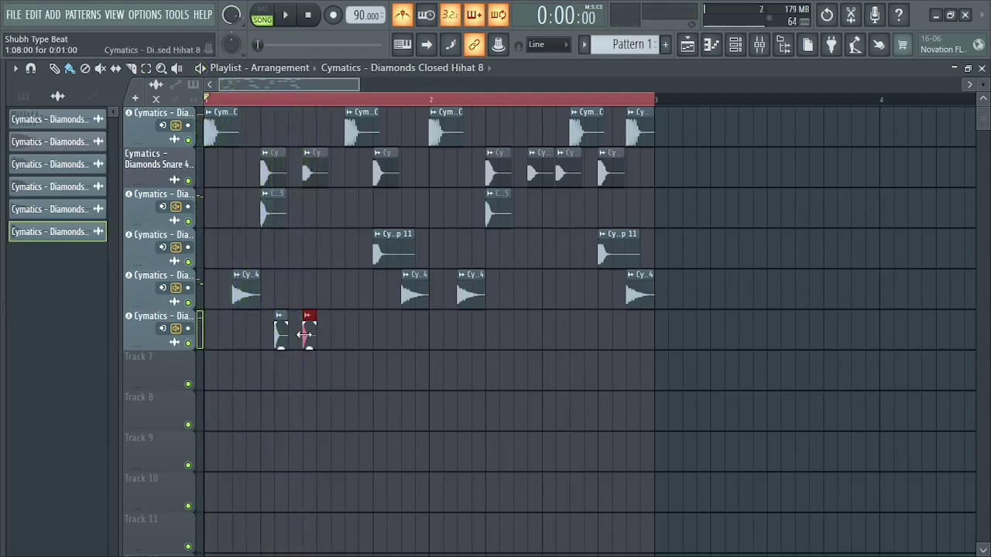
Move the second closed hi-hat clip on track 6 to step 7 of bar 1, add another on step 10 and play the loop.
key(space)
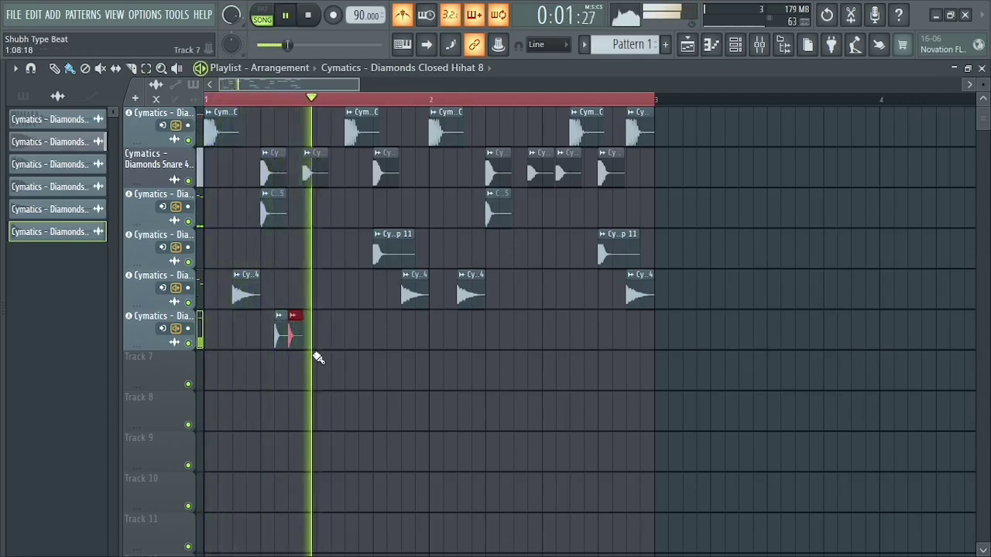
key(space)
key(space)
click(335, 337)
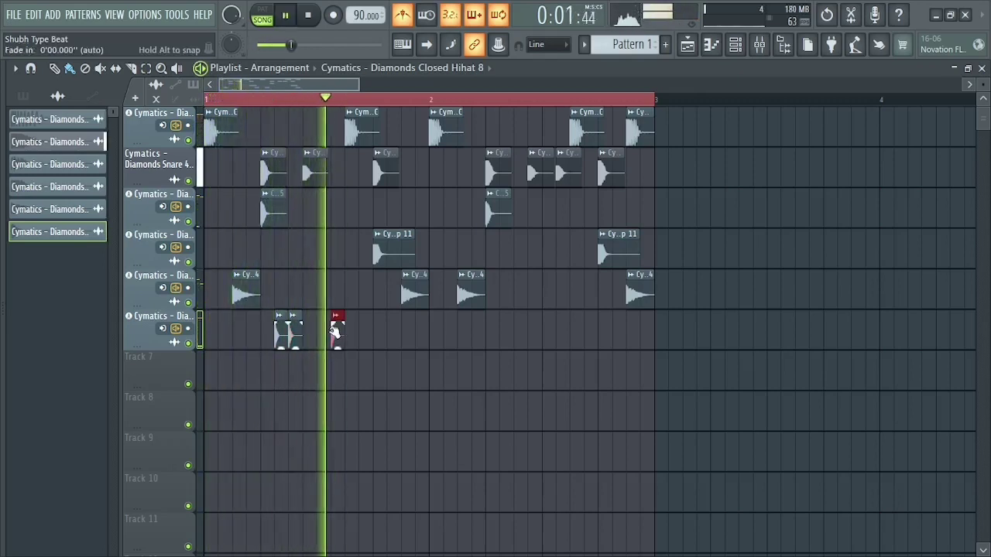
key(space)
key(space)
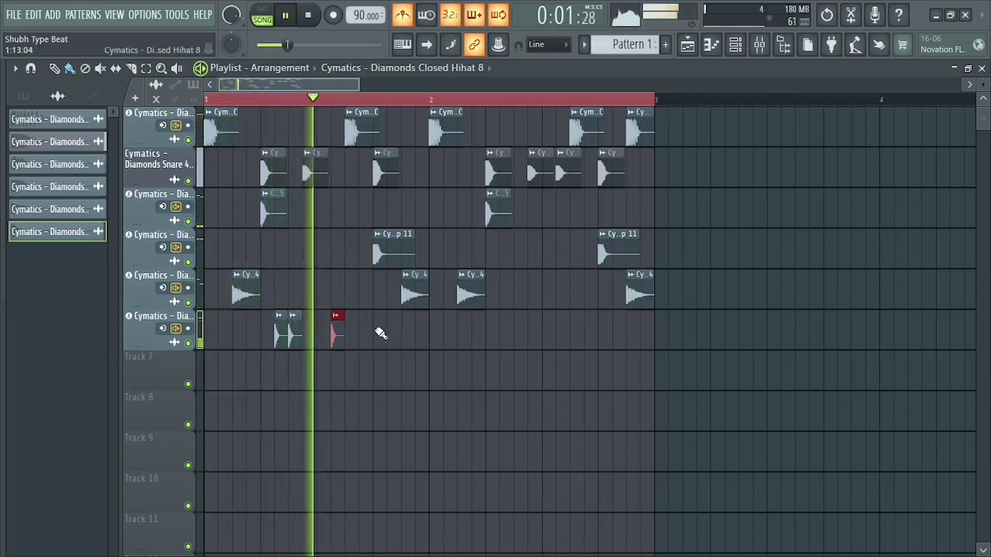
Add closed hi-hat clips on steps 13 and 15 of bar 1 on track 6 and play the loop from the start.
click(379, 336)
click(404, 337)
key(space)
key(space)
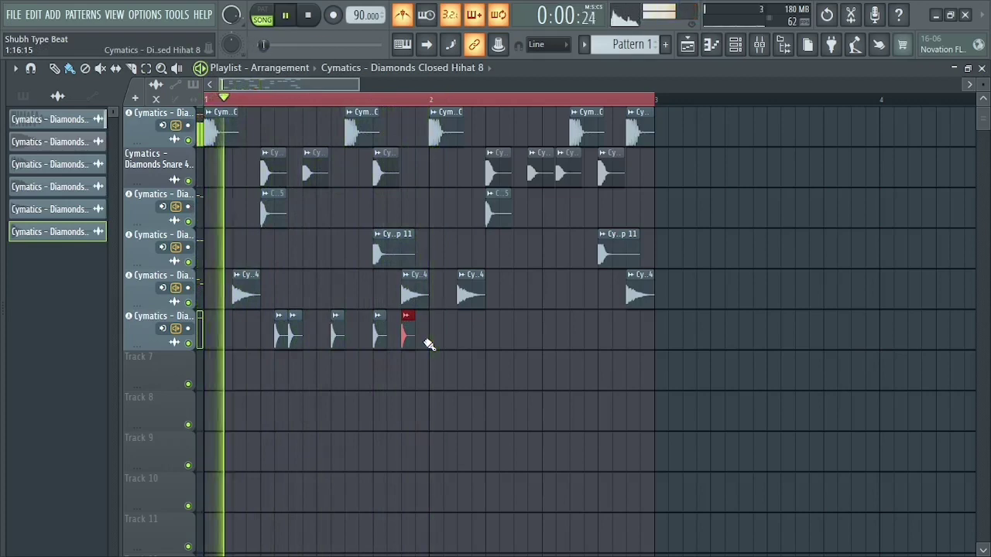
Duplicate the five closed hi-hat clips of bar 1 into bar 2, starting on step 5, and play the loop.
drag(453, 345, 271, 353)
key(space)
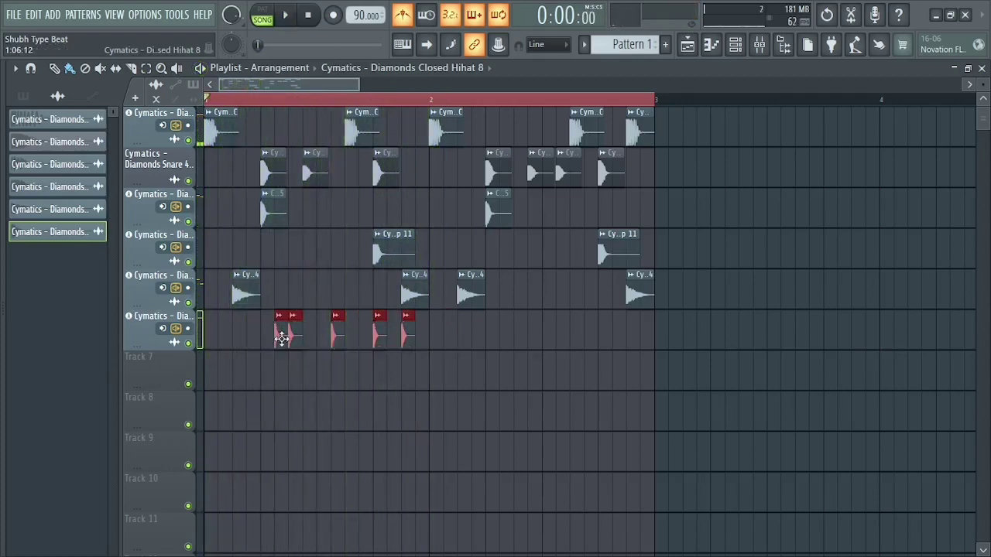
key(ctrl+b)
mouse_move(496, 364)
mouse_down()
mouse_move(469, 365)
mouse_move(495, 367)
mouse_up()
key(space)
Add closed hi-hat clips on steps 15 and 16 of bar 2 on track 6 and listen to the loop.
click(643, 337)
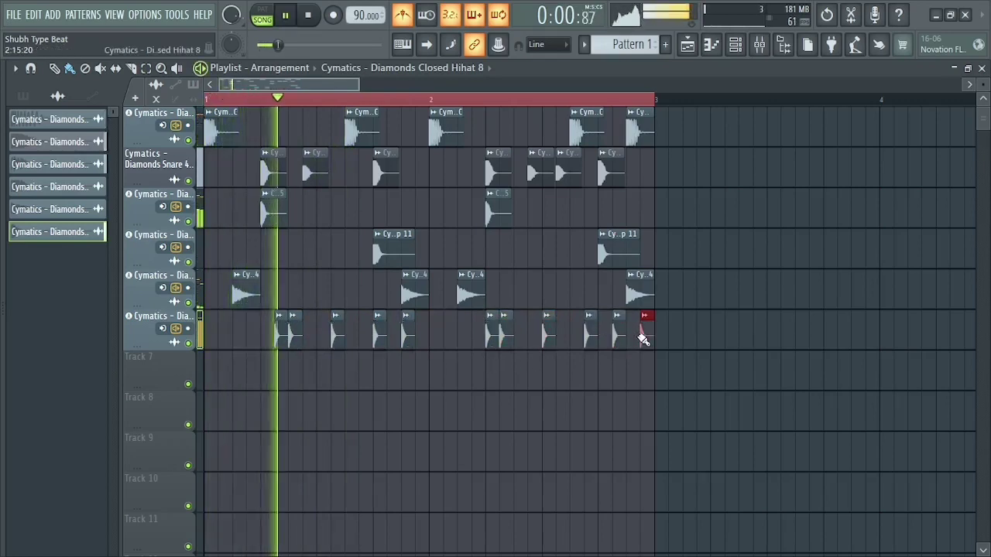
click(633, 337)
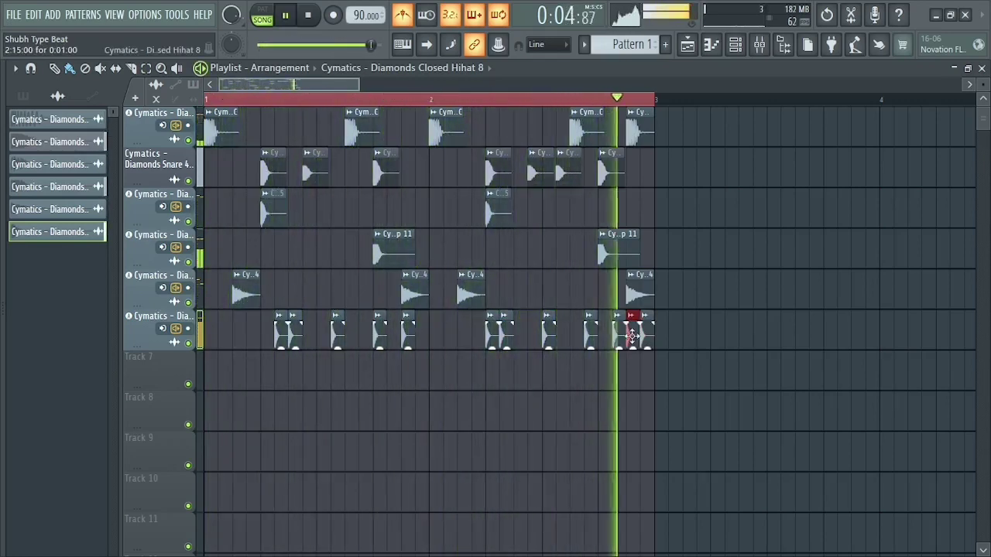
key(space)
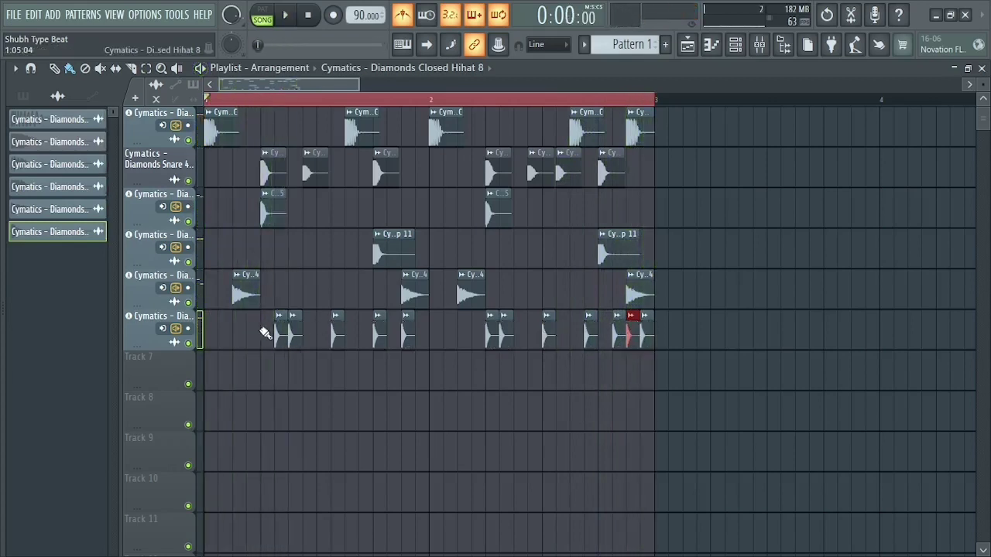
right_click(264, 335)
right_click(253, 336)
right_click(243, 336)
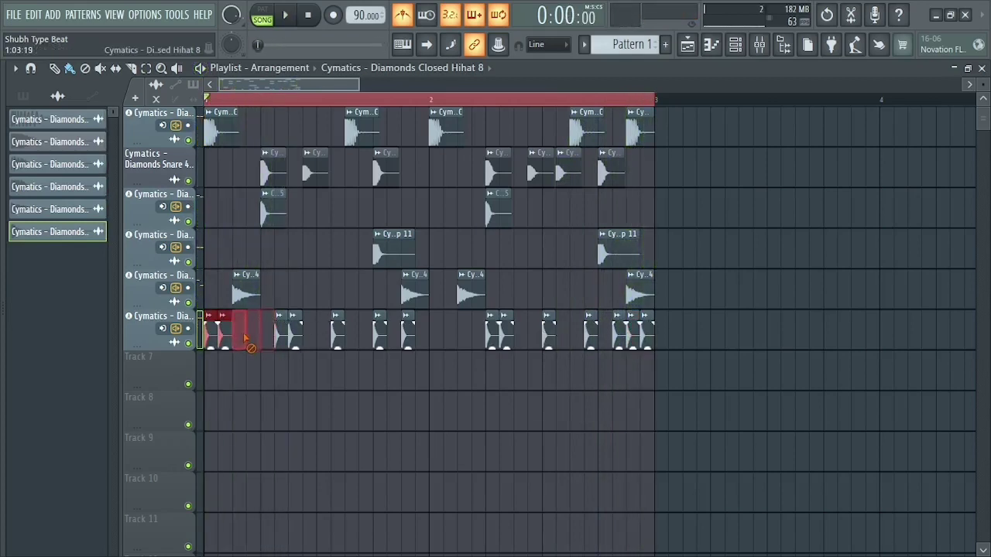
right_click(227, 334)
right_click(212, 333)
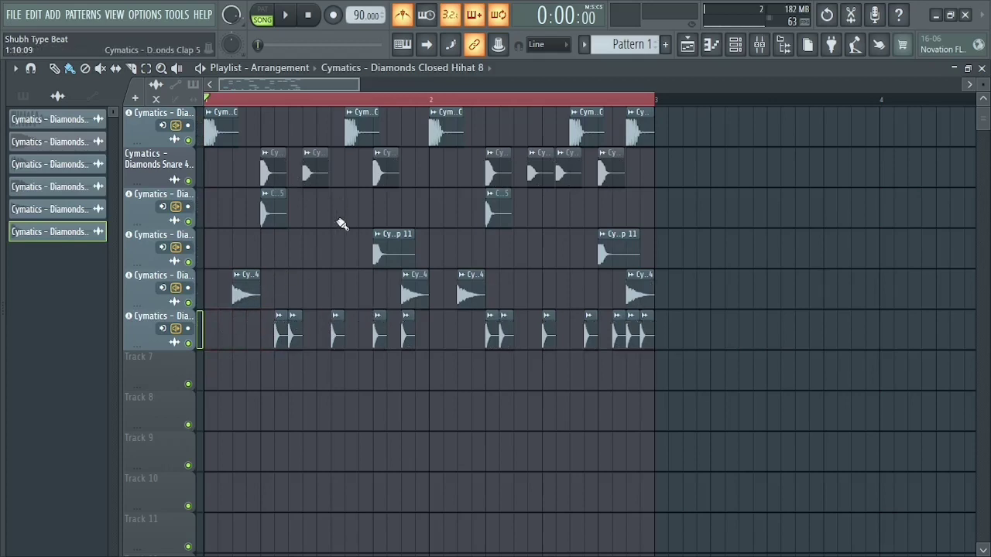
drag(358, 84, 381, 86)
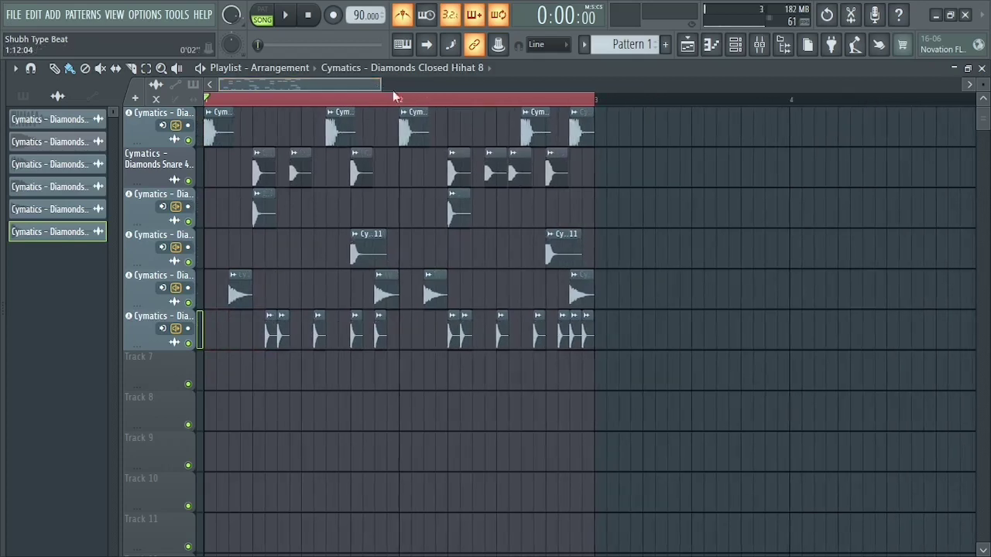
right_click(232, 335)
right_click(221, 335)
right_click(209, 335)
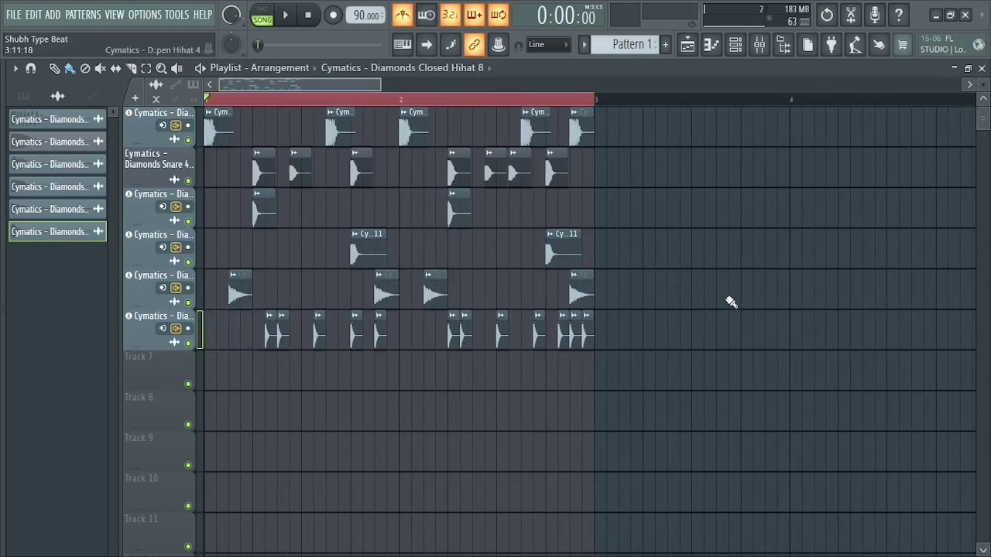
Audition samples from the DIAMONDS Vol 3 Crashes folder over the loop and add Diamonds Crash 6 to track 7 at the start of bar 1.
key(alt+F8)
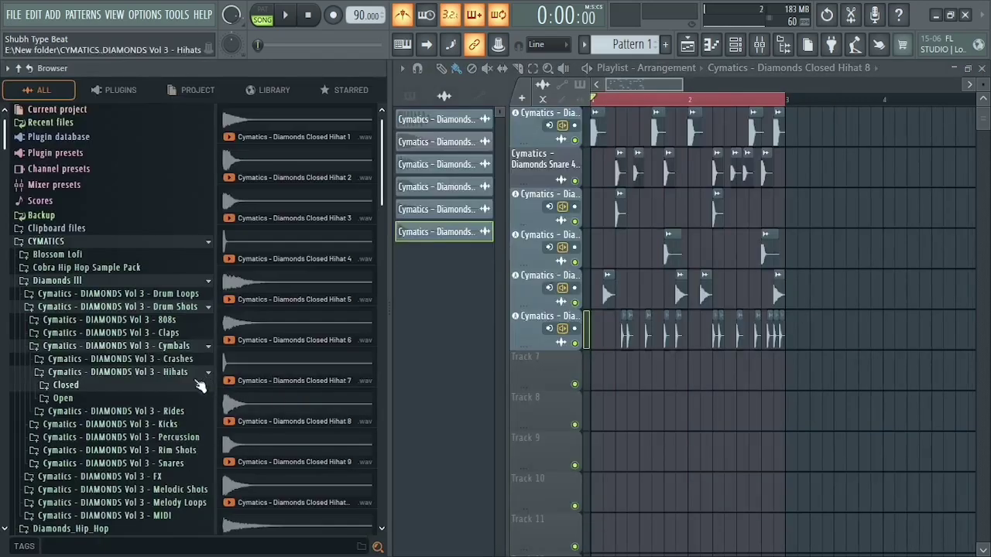
click(155, 372)
click(172, 360)
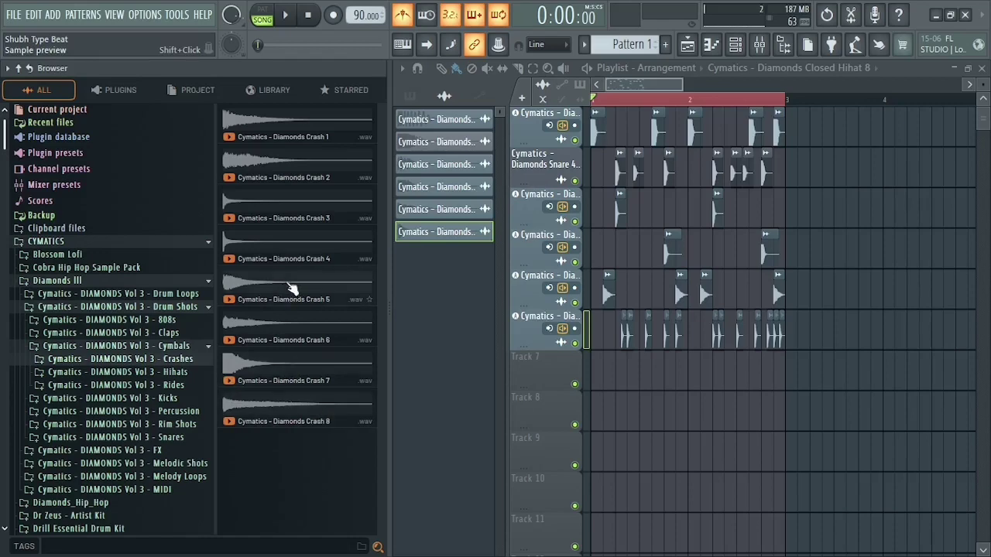
key(space)
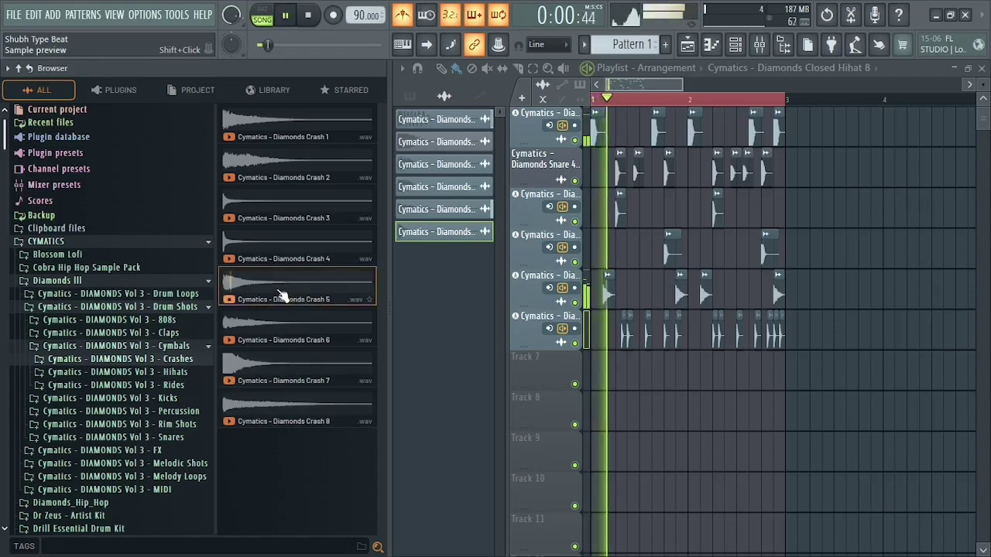
click(288, 339)
drag(288, 340, 367, 378)
click(455, 328)
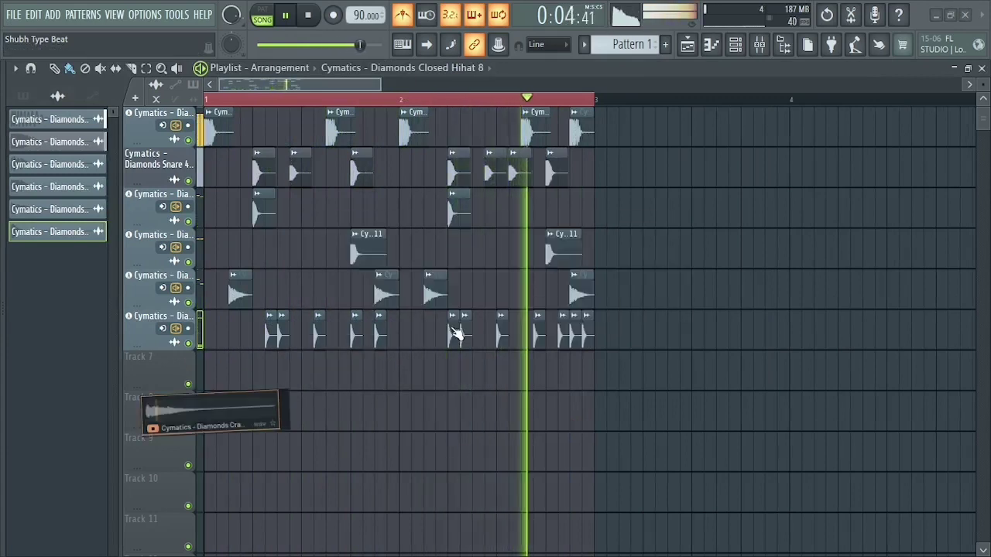
Lower the Diamonds Crash 6 clip's gain to -8.4 dB and play the loop.
key(space)
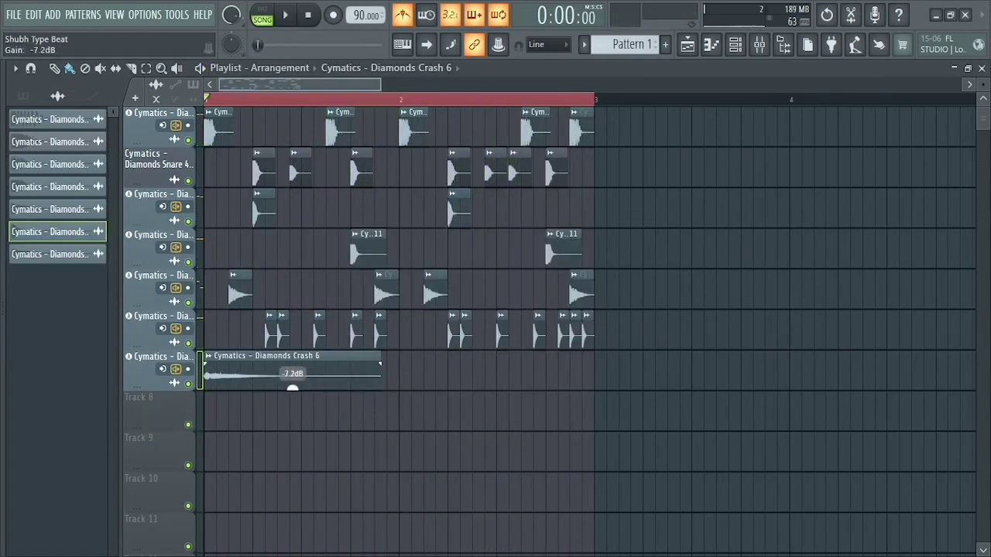
key(space)
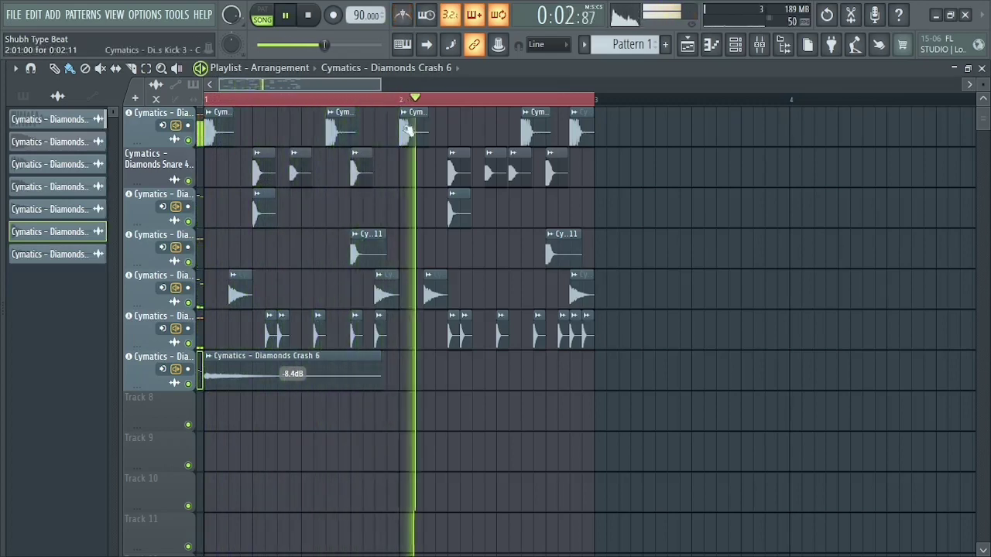
key(space)
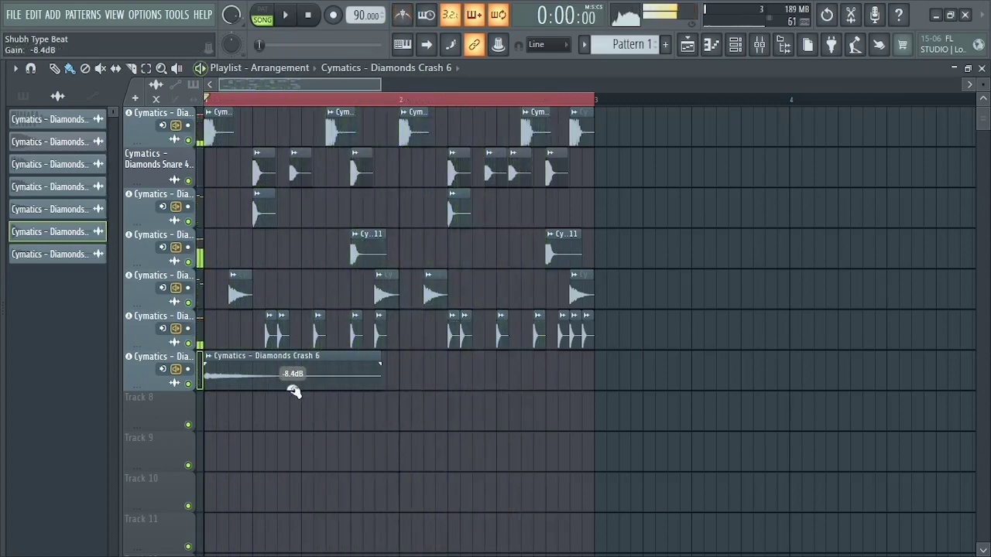
Copy the Diamonds Crash 6 clip onto track 8, starting at step 13 of bar 1.
click(287, 374)
click(359, 415)
double_click(378, 414)
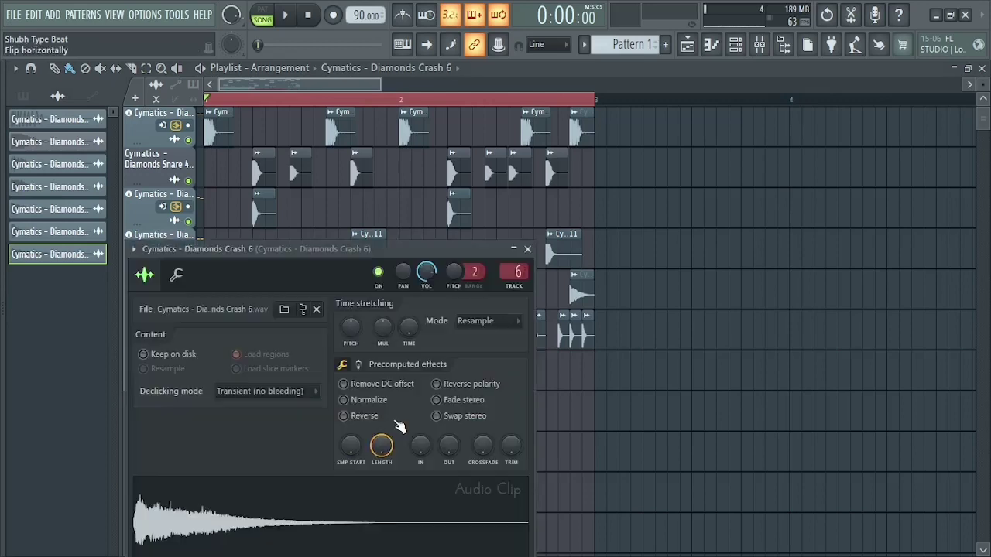
click(364, 416)
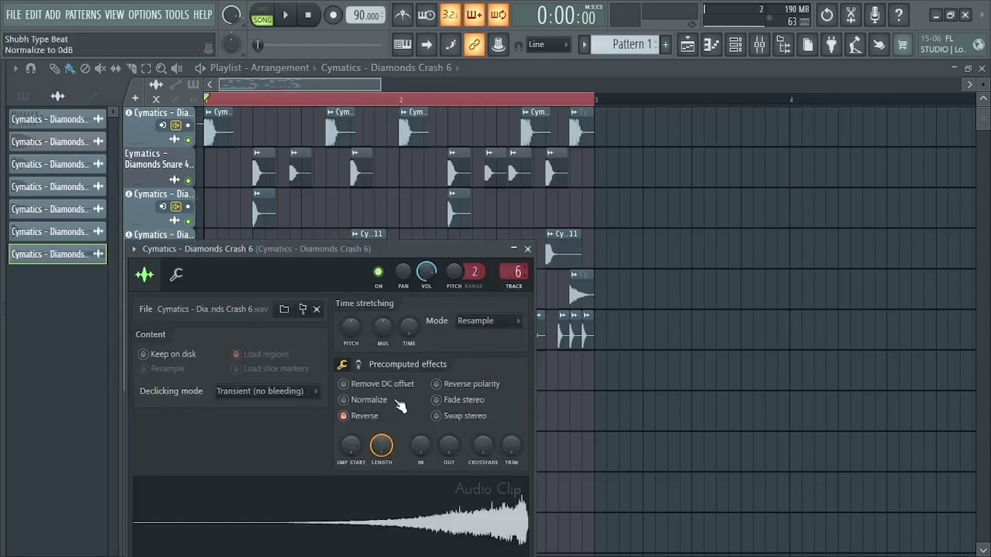
click(361, 418)
click(528, 249)
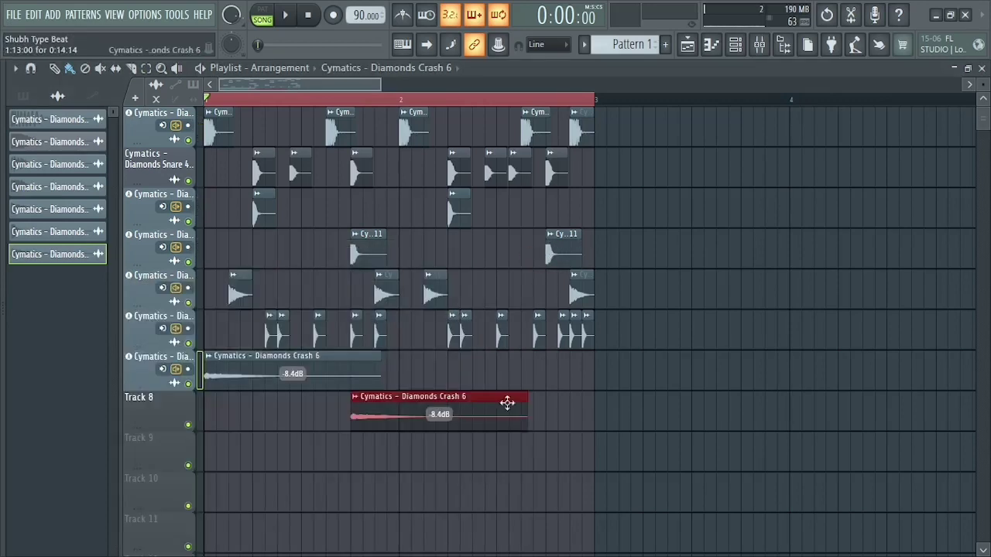
Make the copied crash clip on track 8 unique and reverse its sample.
click(354, 397)
click(400, 459)
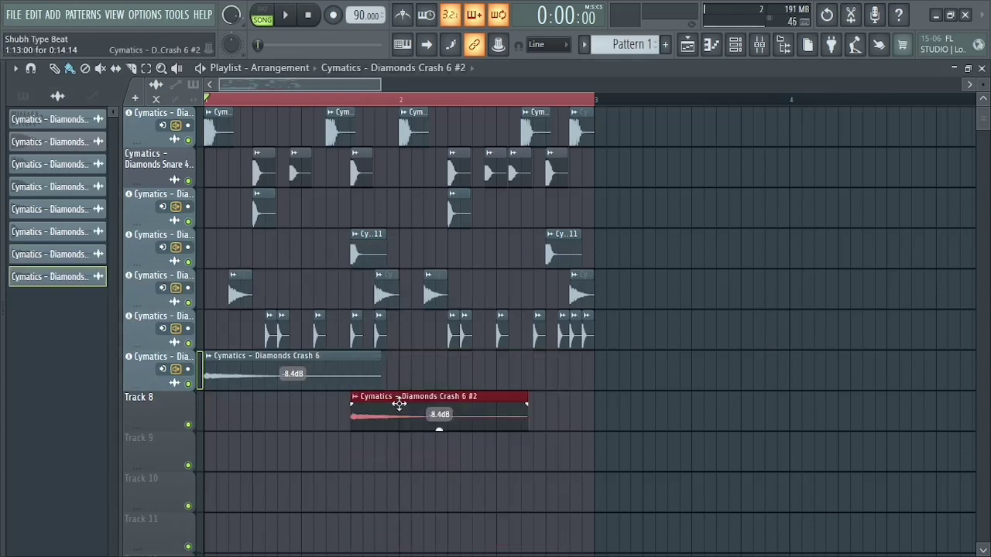
double_click(399, 404)
click(387, 435)
click(546, 267)
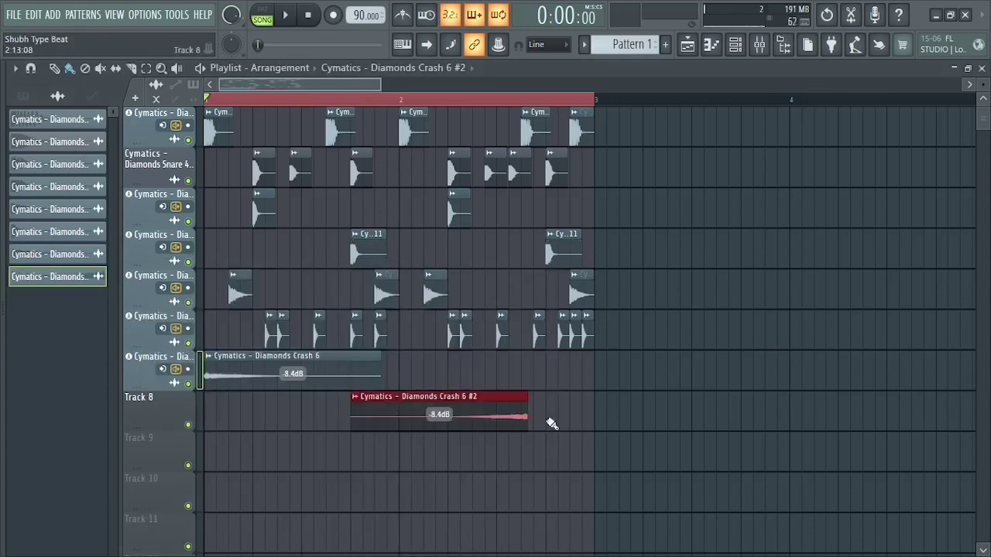
Place the reversed crash on track 7 from step 3 of bar 2, trimmed to end at the start of bar 3.
drag(438, 411, 523, 420)
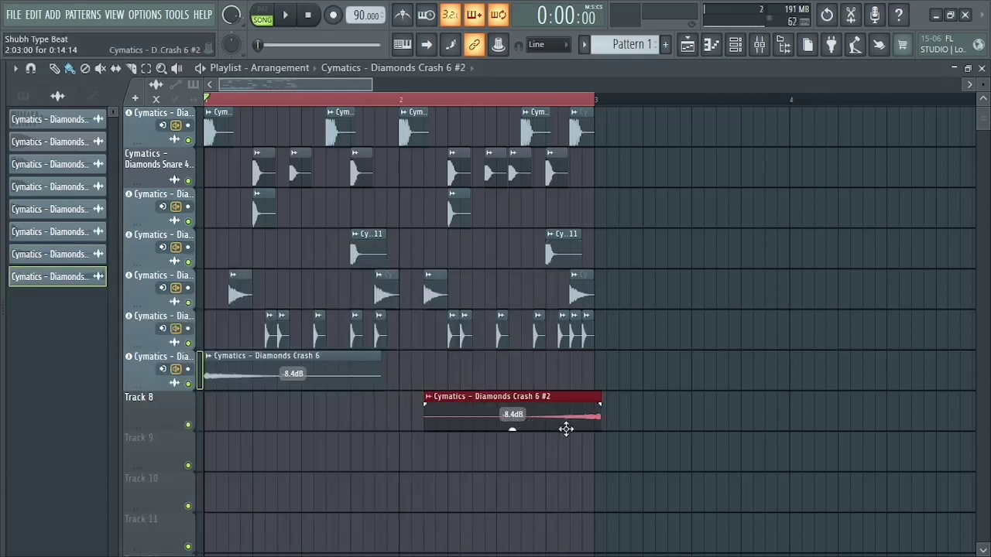
drag(596, 448, 596, 448)
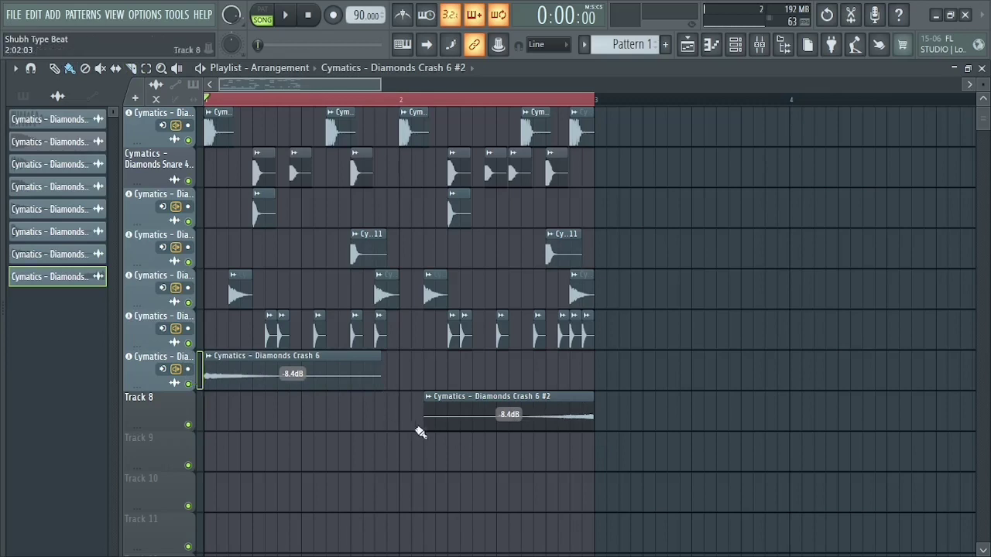
drag(459, 394, 466, 373)
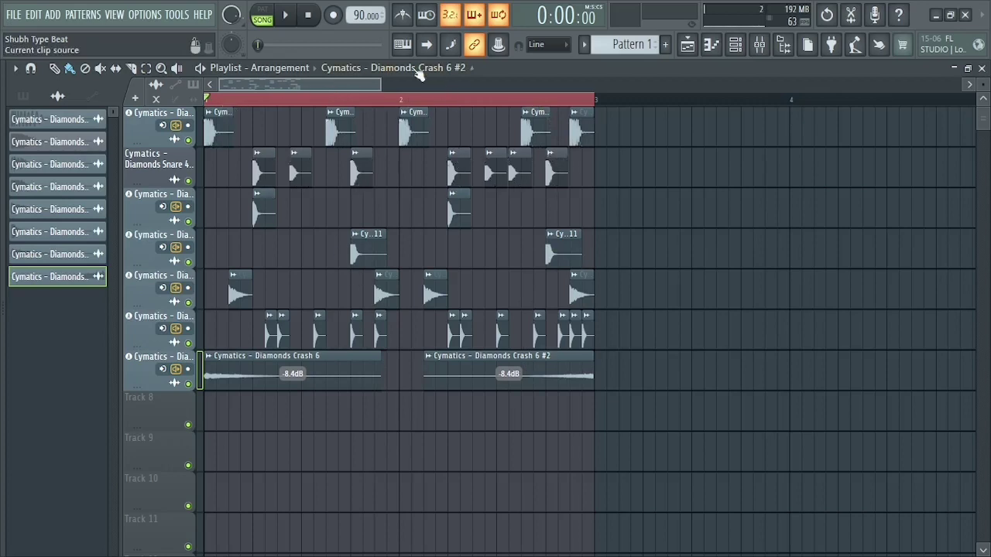
Play back the two-bar loop with the crash and reversed crash in place.
drag(380, 84, 443, 90)
key(space)
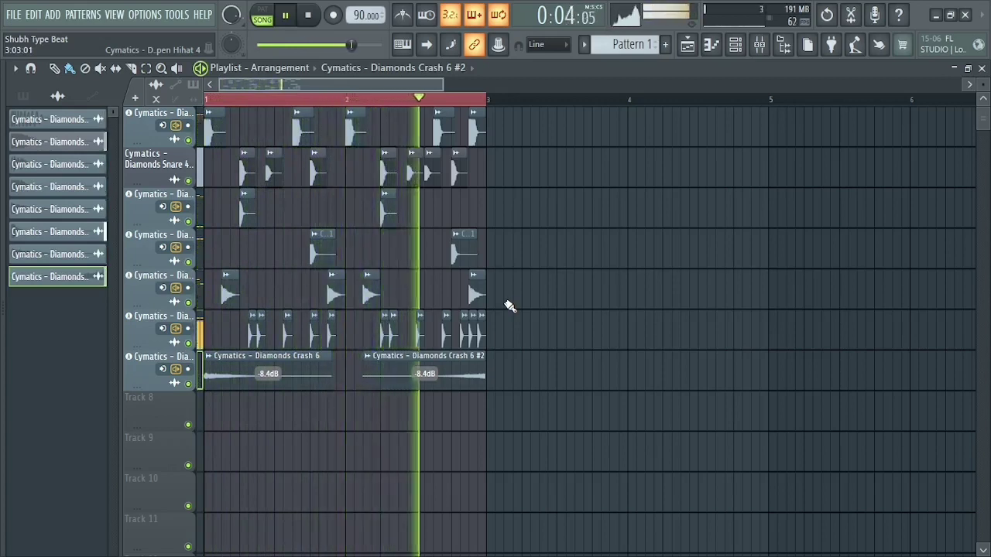
key(space)
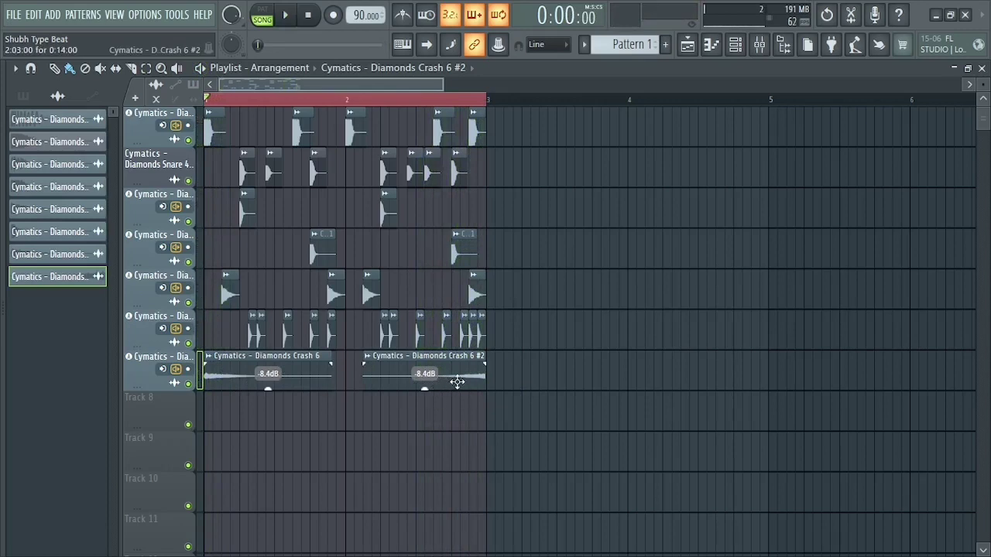
Open the Diamonds Vol 3 808s folder and audition the Diamonds 808 10 - D# sample and the current drum loop.
key(alt+F8)
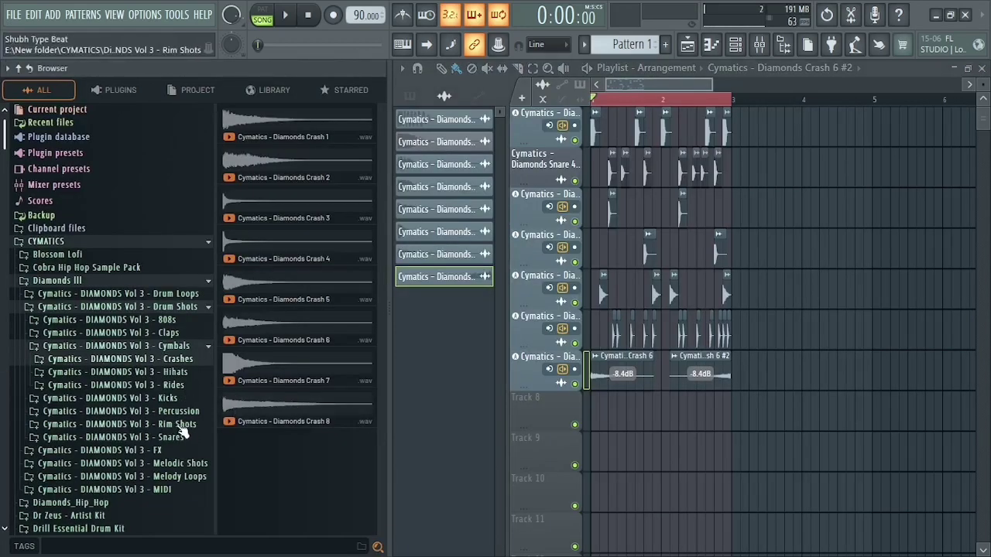
click(166, 346)
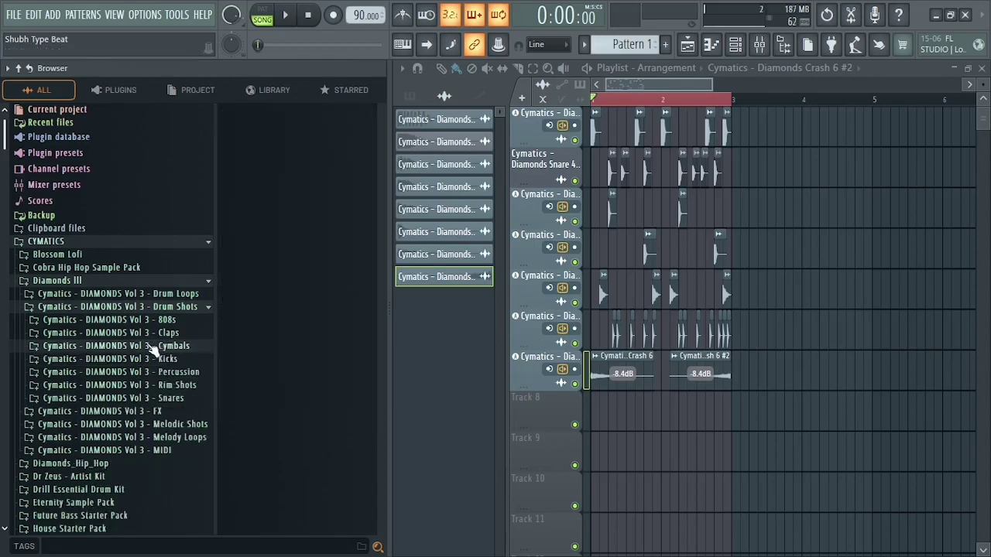
click(161, 320)
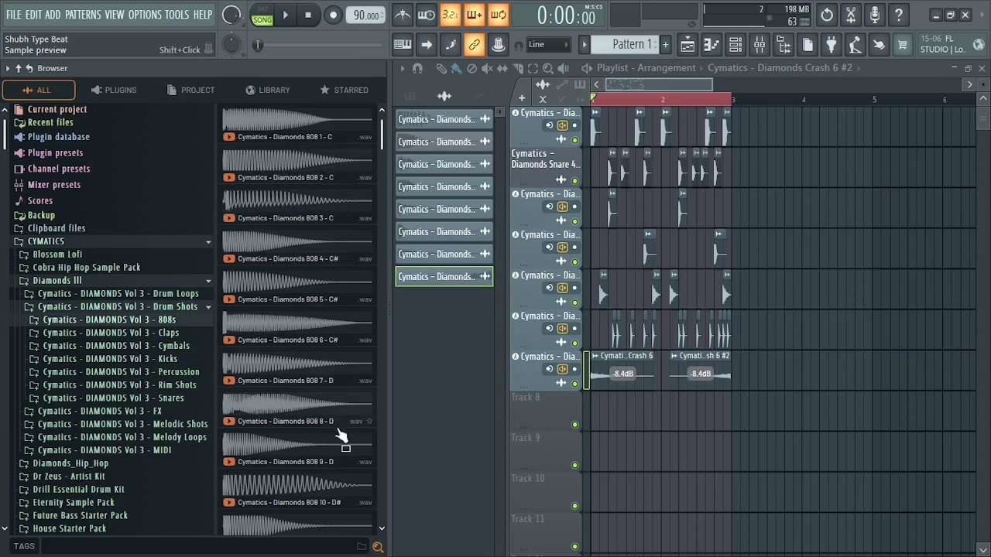
click(312, 480)
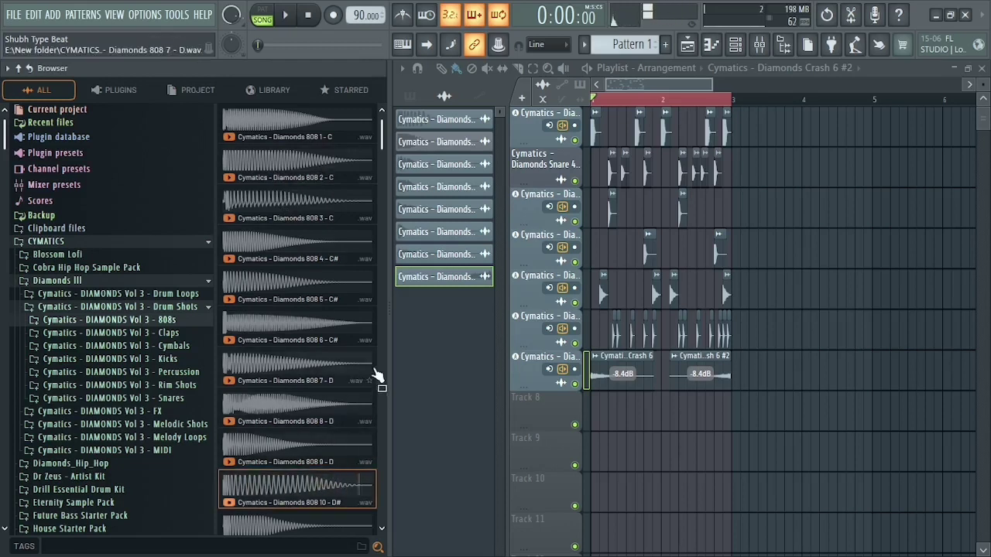
key(space)
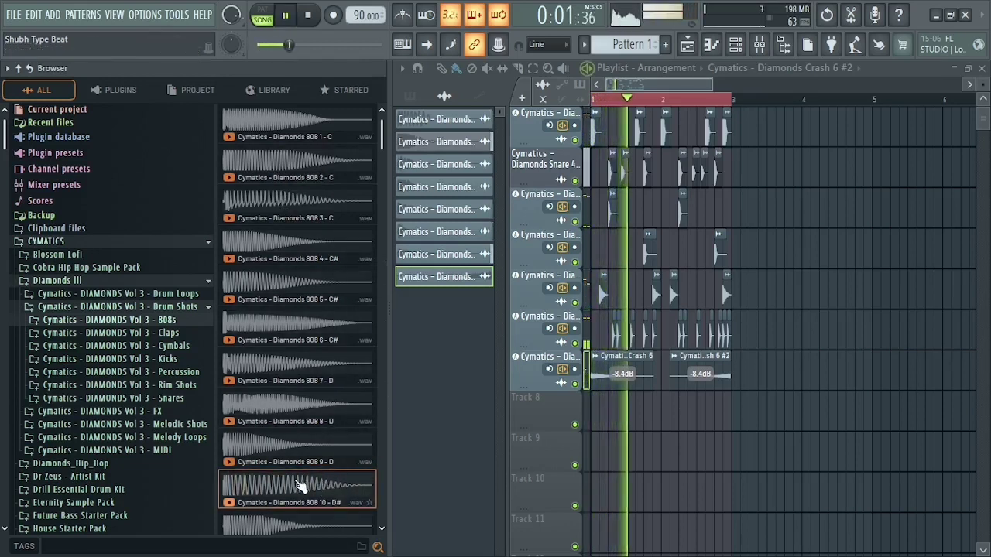
key(space)
Add the Diamonds 808 10 - D# sample to track 8 at the start of bar 1.
scroll(376, 155, down, 5)
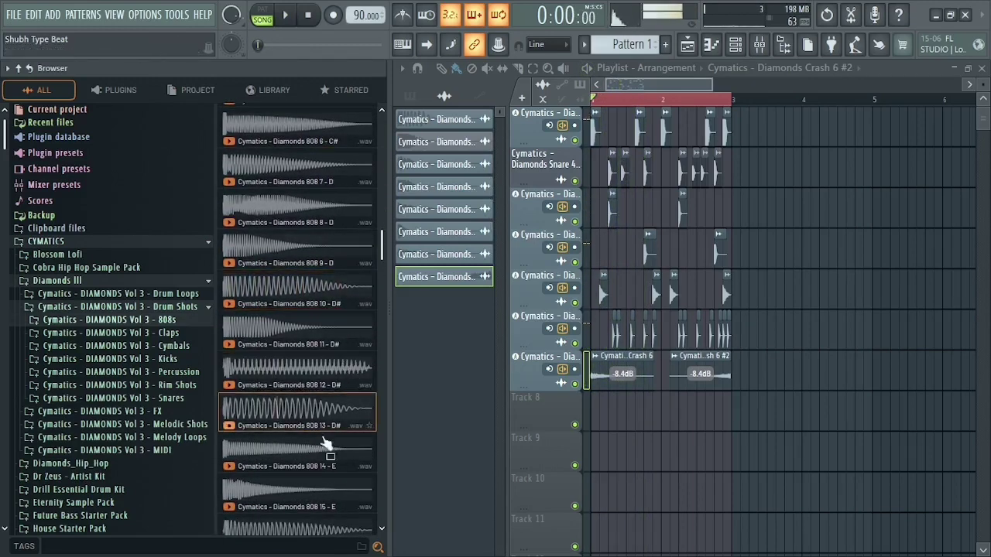
click(267, 288)
drag(267, 289, 155, 402)
click(480, 331)
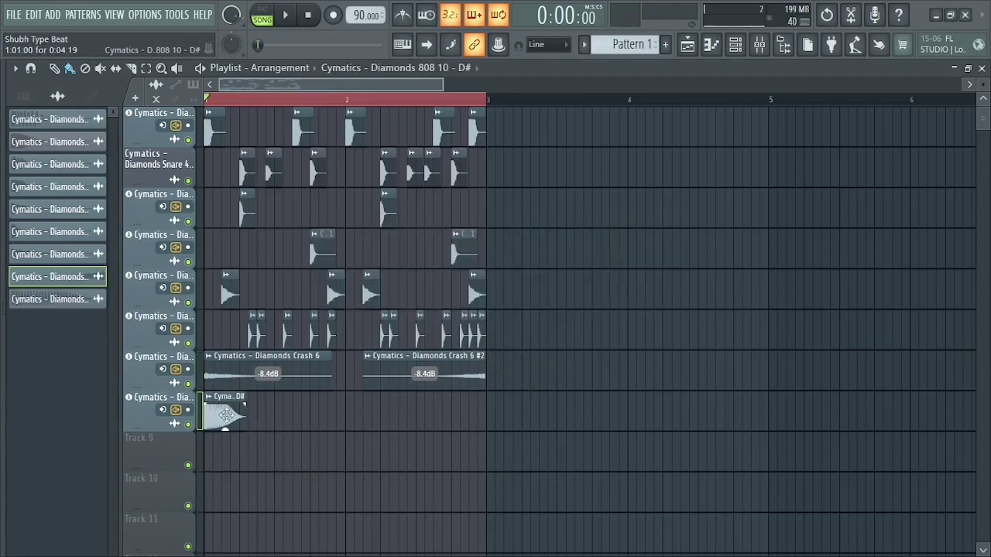
Play back the loop with the first 808 hit and check the 808 clip's sample settings.
drag(438, 85, 361, 85)
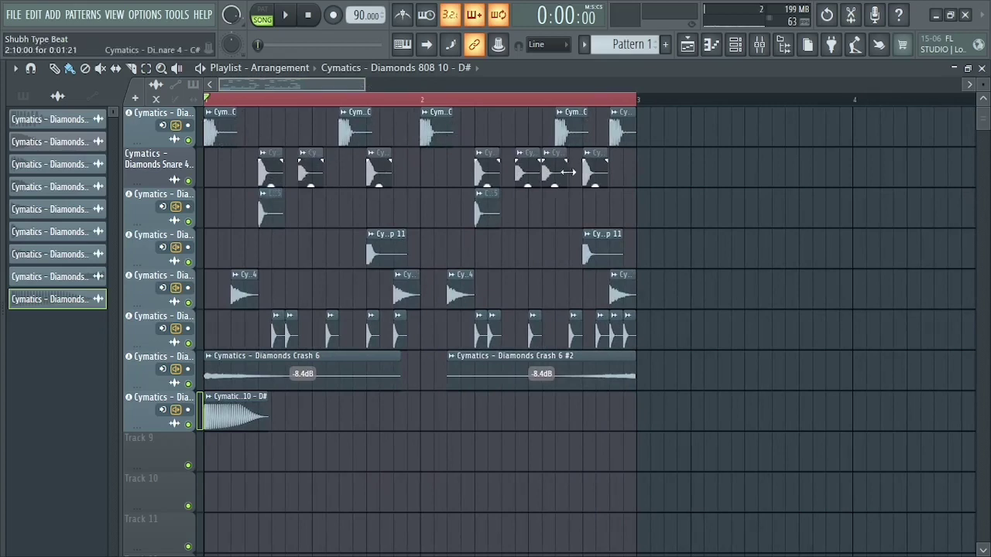
key(space)
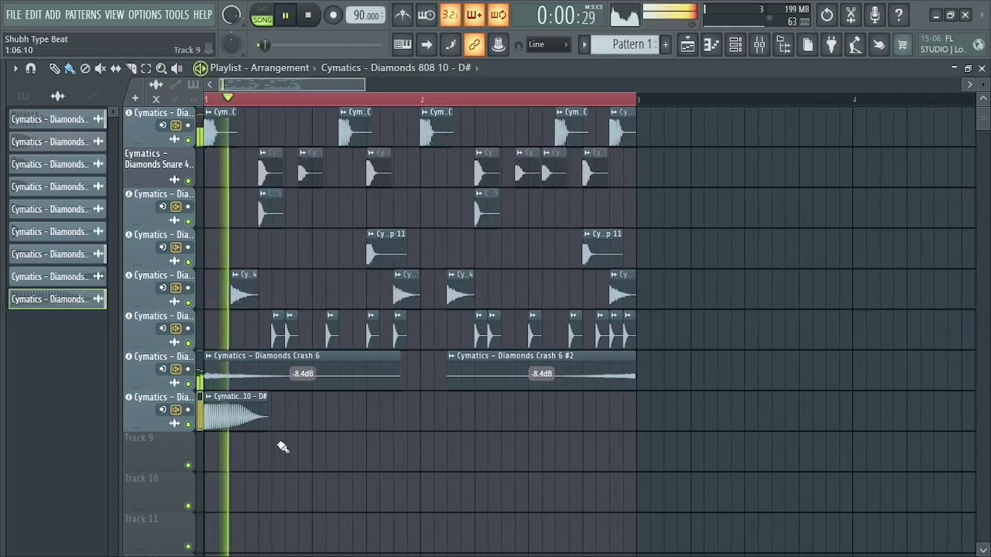
key(space)
double_click(261, 420)
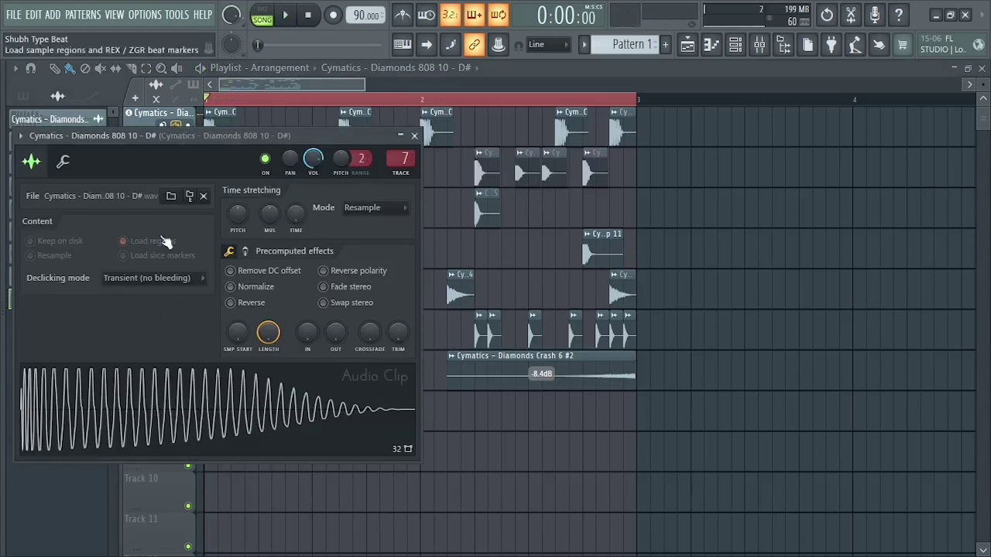
click(69, 163)
click(32, 161)
click(413, 135)
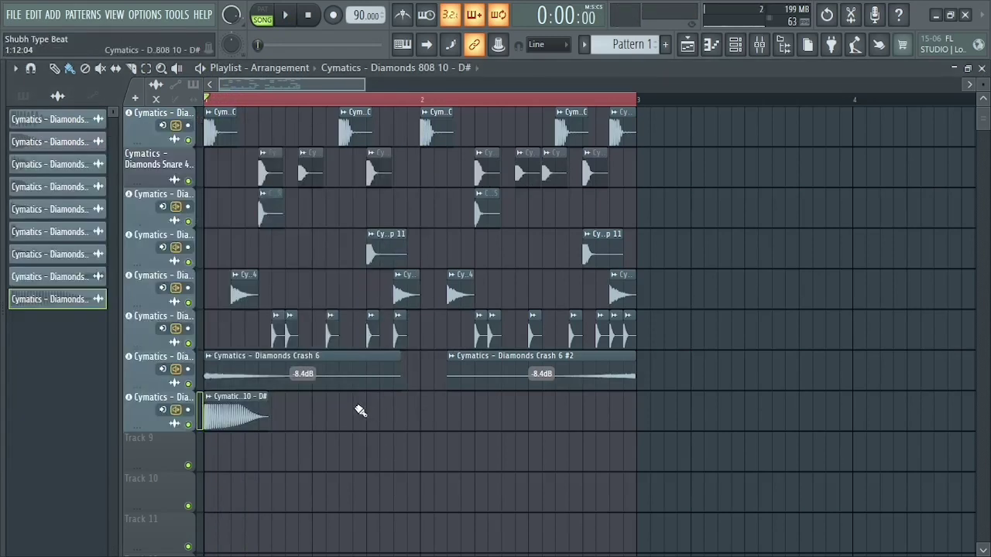
Place copies of the 808 clip on track 8 at step 11 of bar 1 and at steps 1 and 11 of bar 2.
key(space)
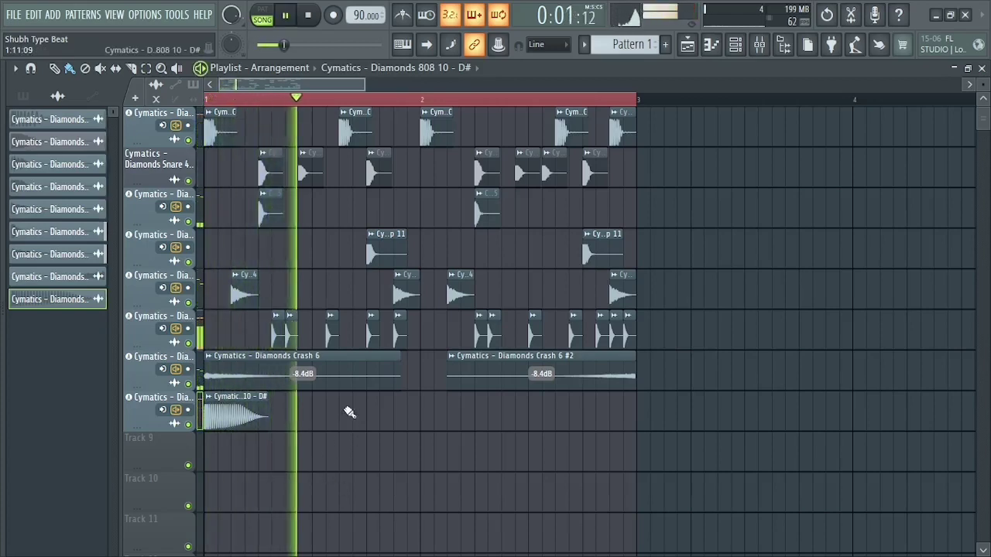
click(348, 411)
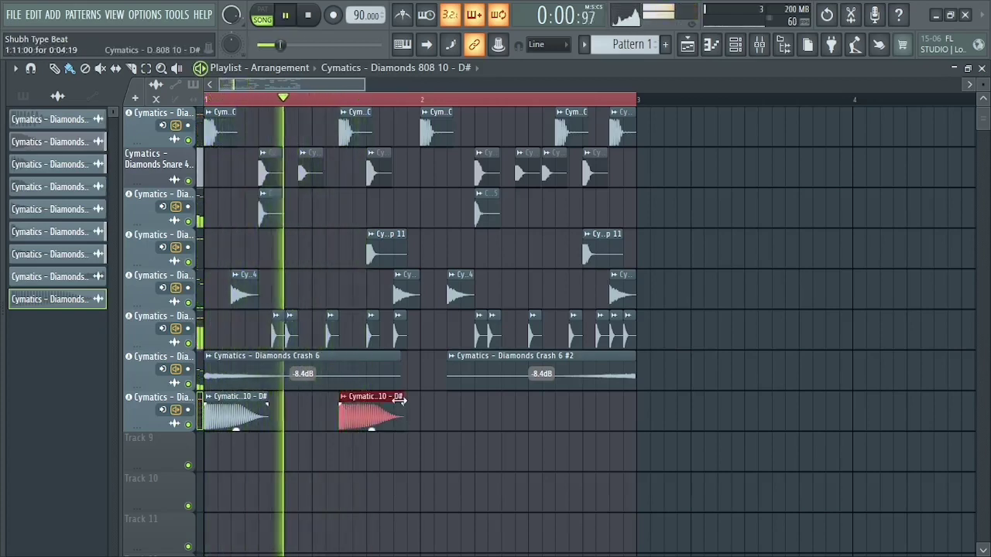
key(space)
key(space)
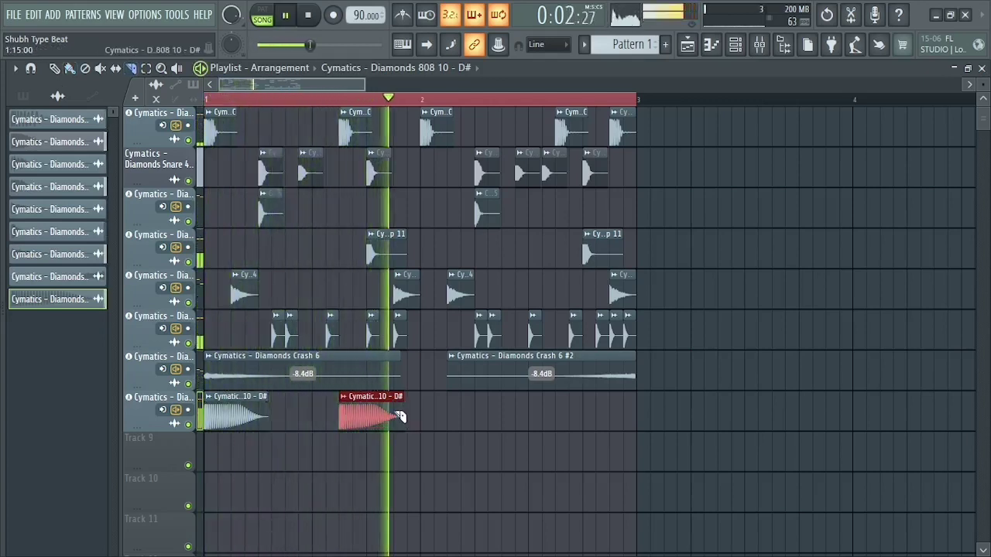
key(space)
click(242, 409)
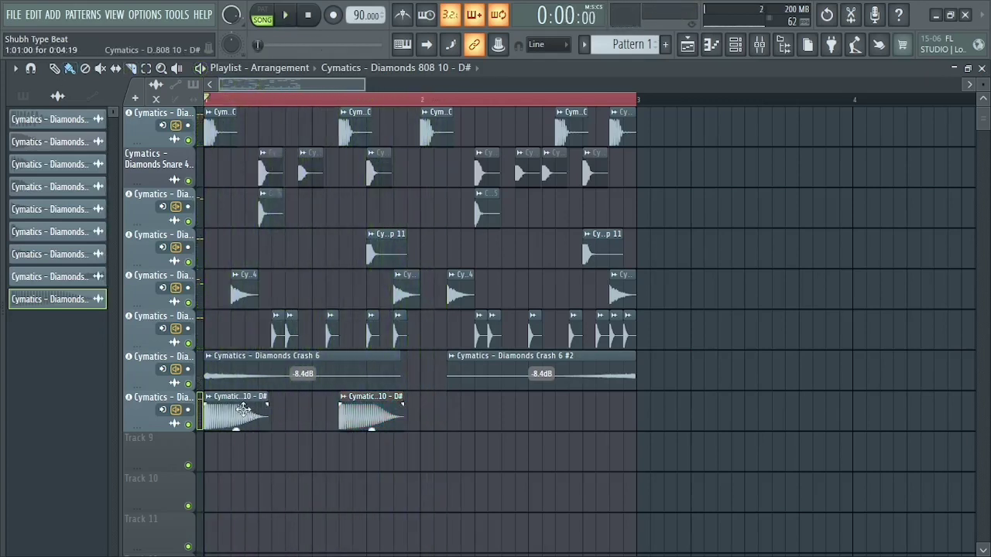
click(430, 419)
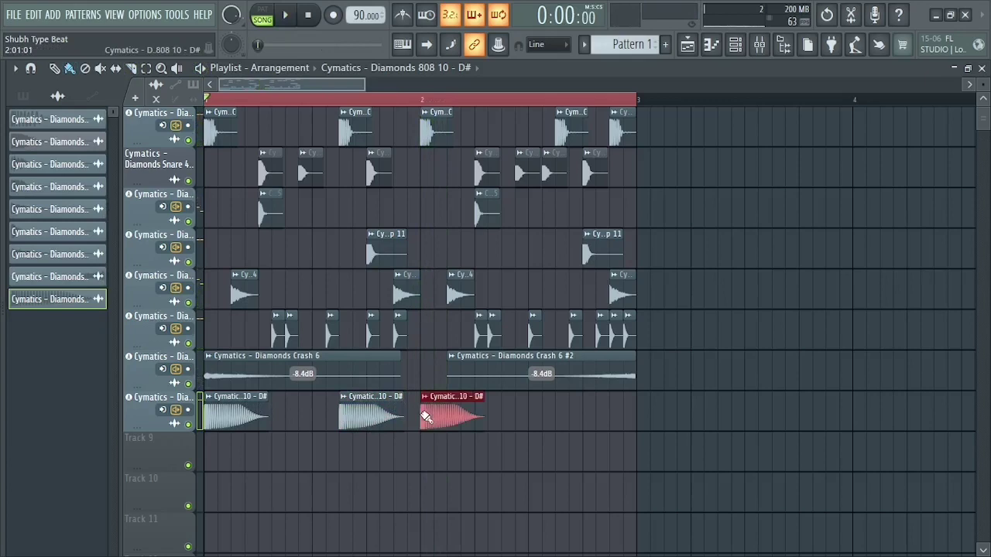
click(564, 419)
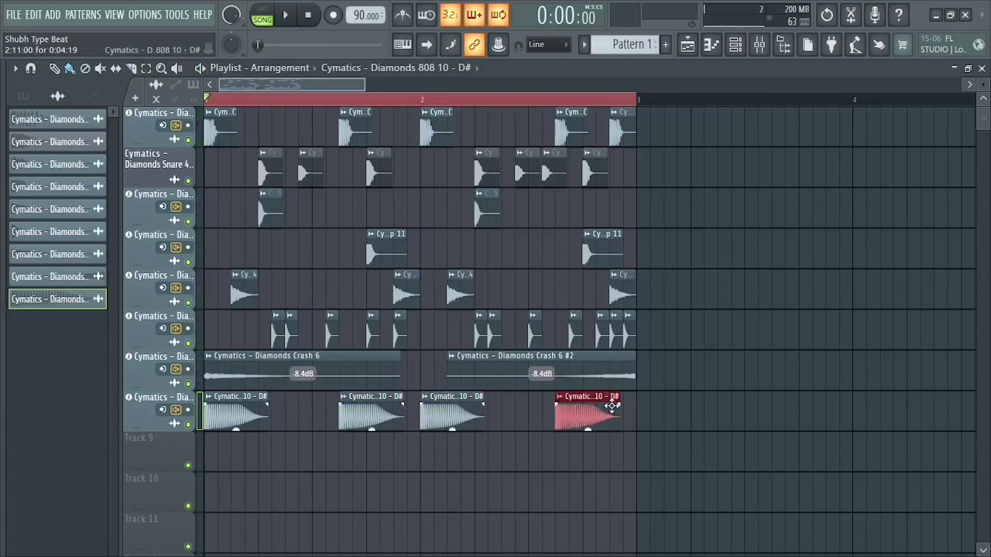
Cut off the last 808 clip at step 13 of bar 2 and place a copy of the shortened clip at step 15.
key(c)
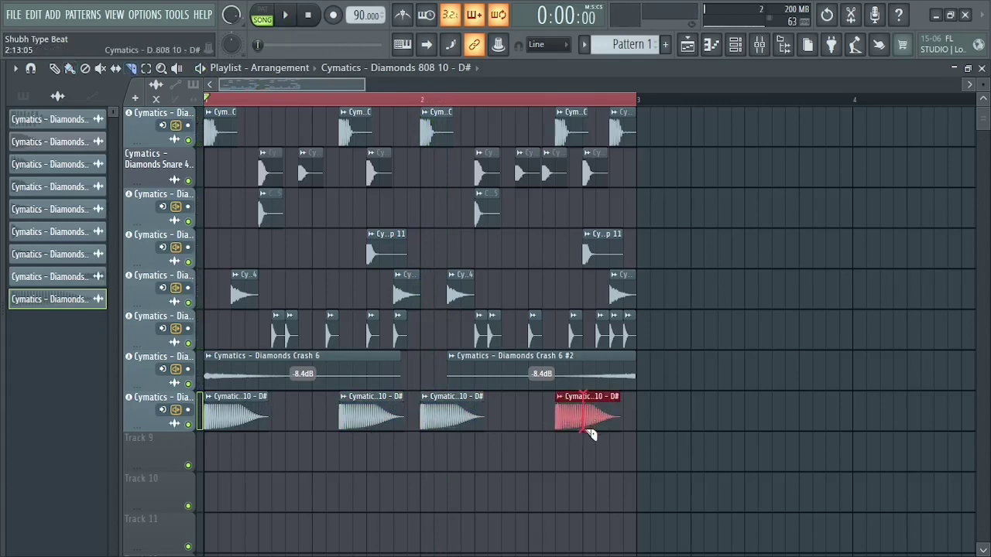
click(589, 432)
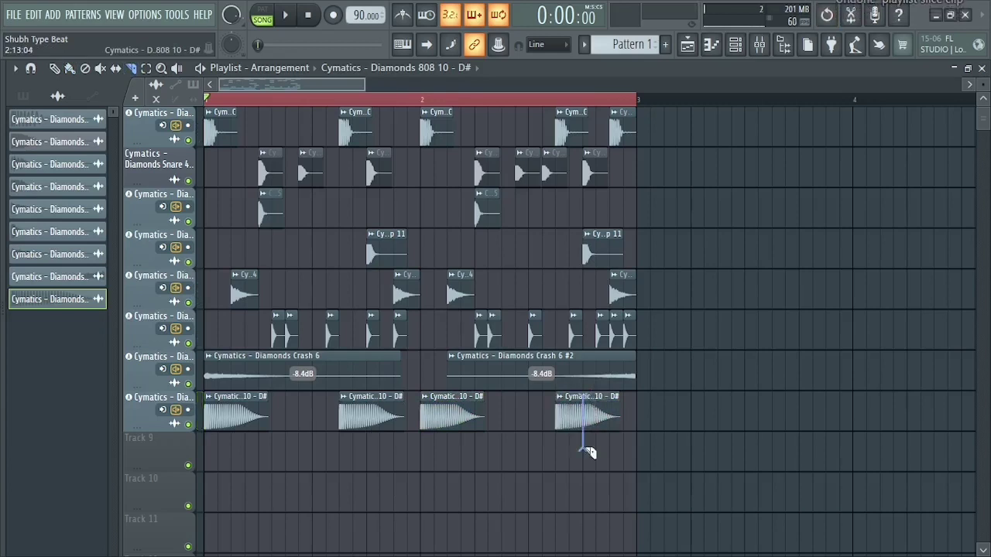
key(b)
right_click(608, 410)
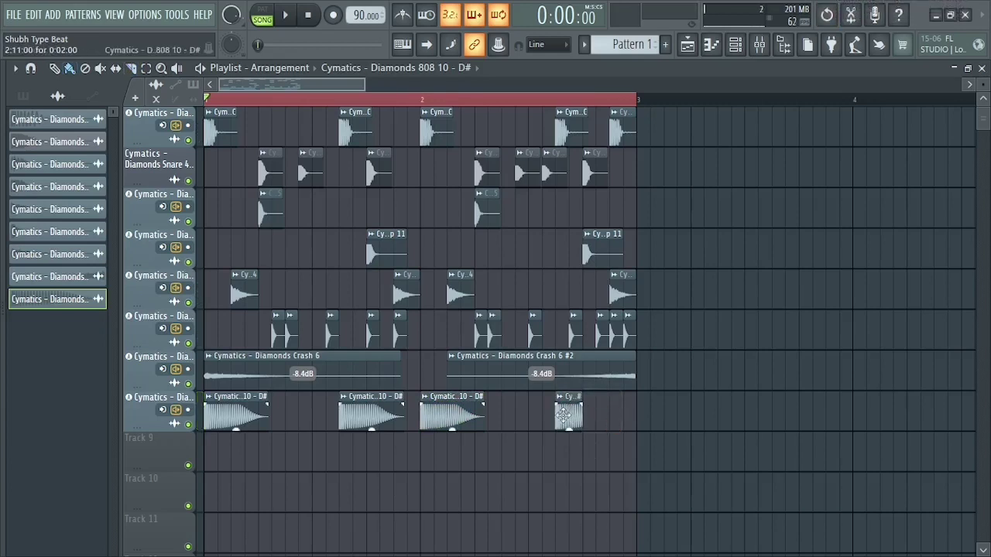
click(613, 419)
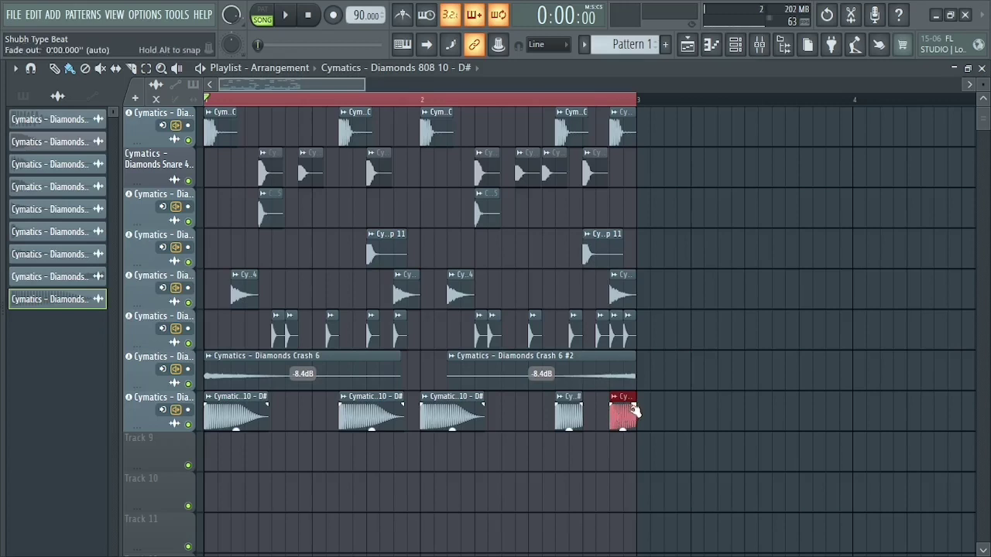
Add fade-outs to the two short 808 clips and trim the 808 at the start of bar 2 to end at step 5.
drag(626, 410, 577, 404)
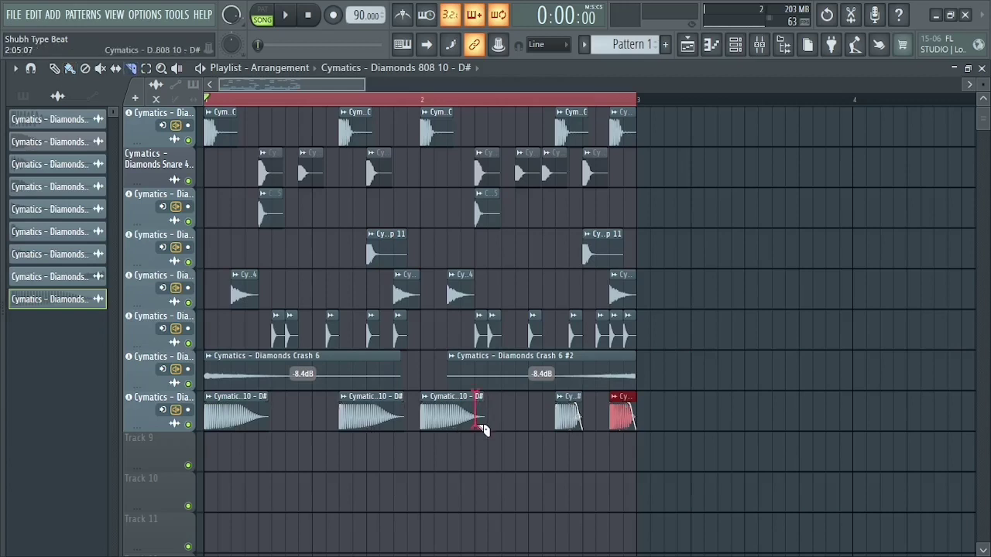
drag(482, 430, 479, 428)
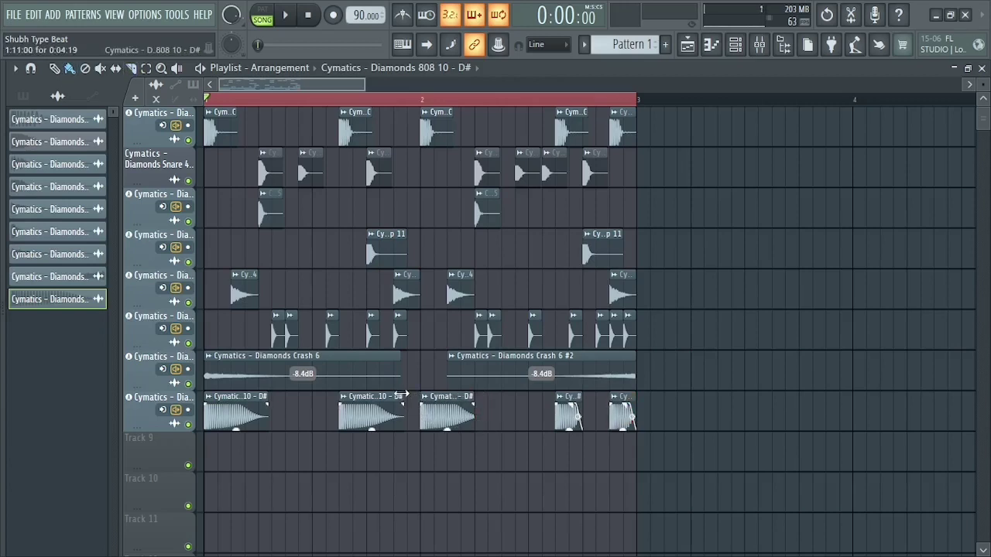
Lower all the 808 clips on track 8 to -3.3 dB and play back the two-bar loop.
drag(654, 393, 236, 439)
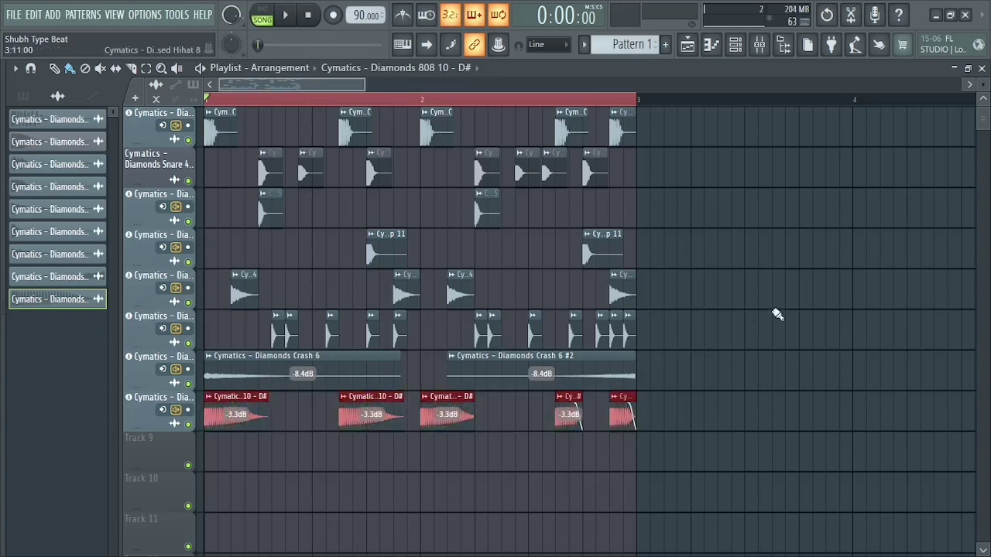
key(space)
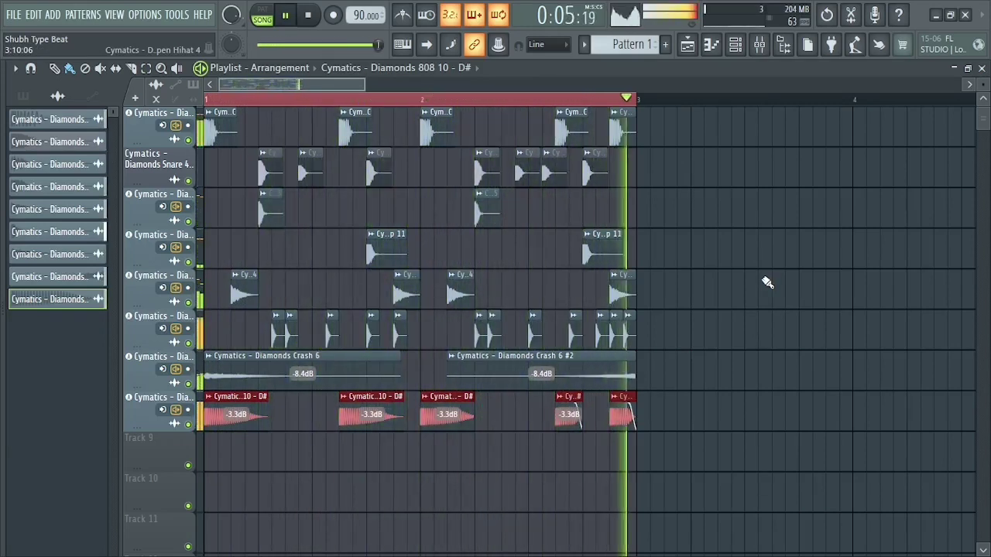
key(space)
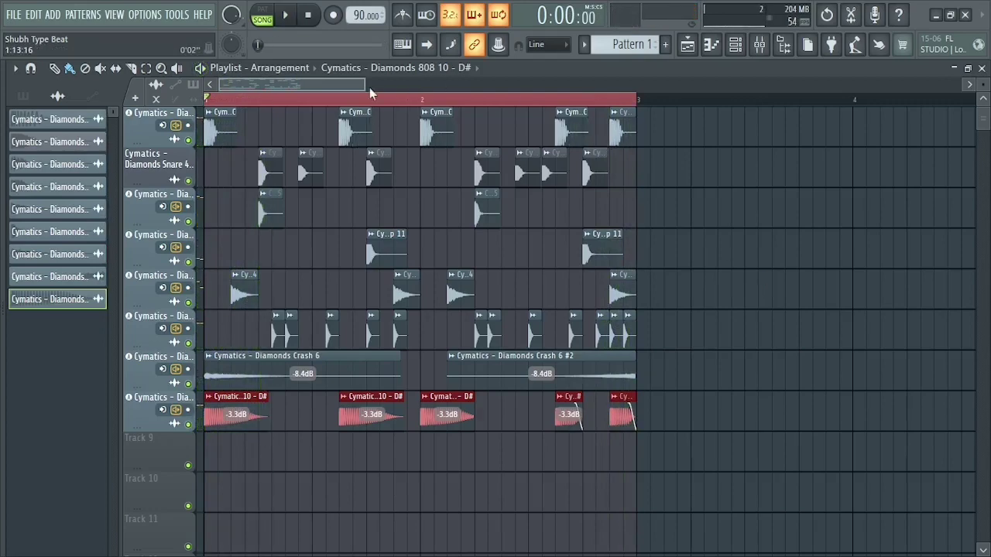
scroll(369, 87, up, 4)
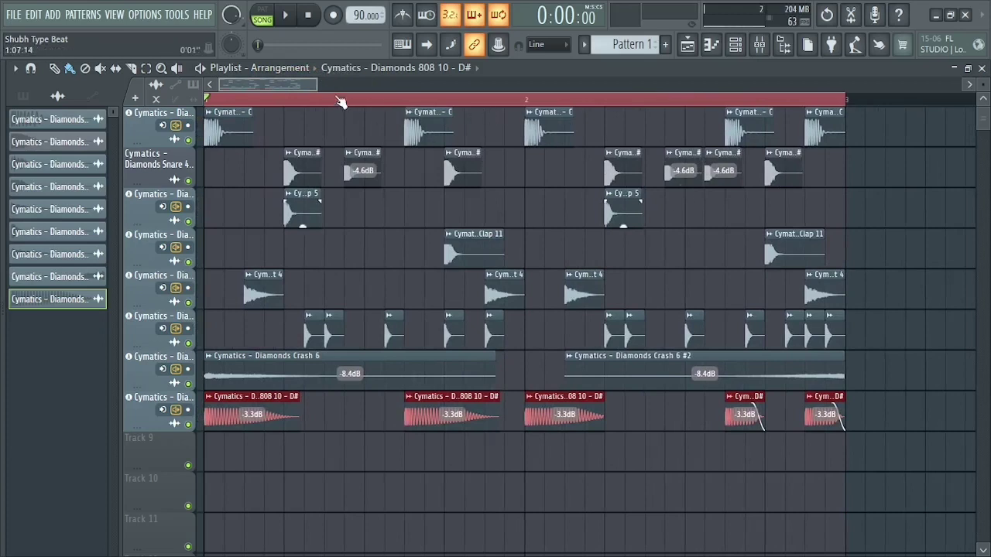
scroll(317, 85, down, 2)
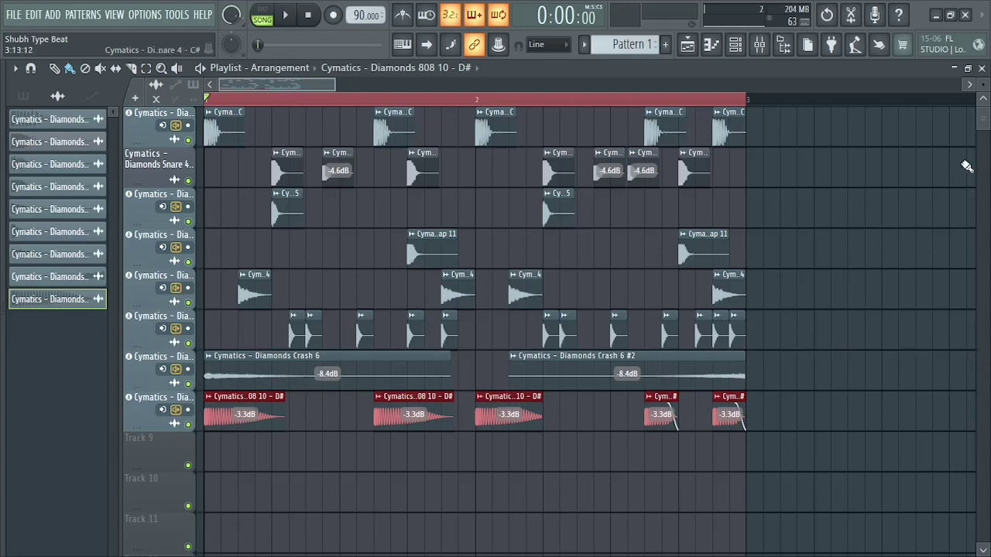
drag(983, 126, 985, 129)
click(973, 135)
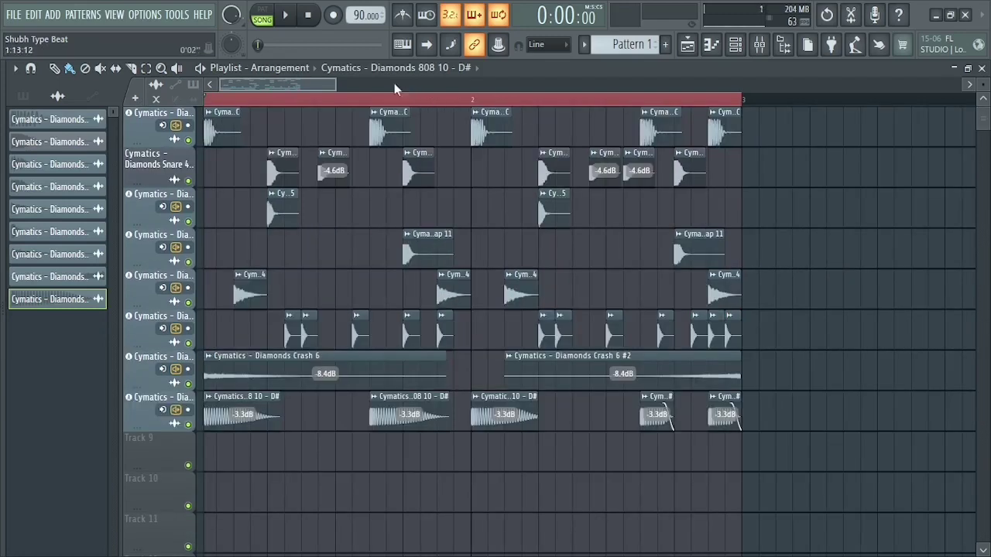
Add a FLEX instrument track on track 9 and open its pattern clip in the piano roll.
drag(335, 84, 320, 84)
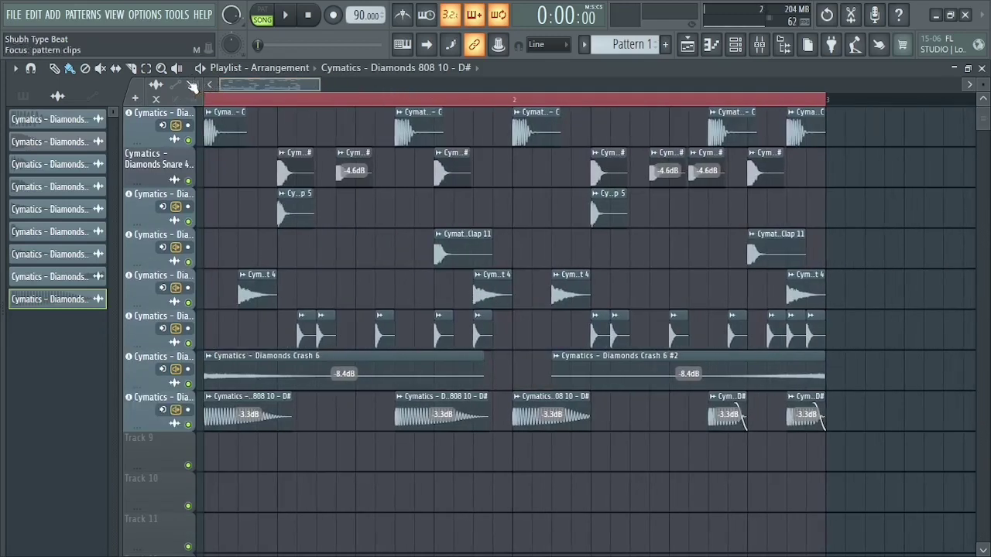
click(135, 98)
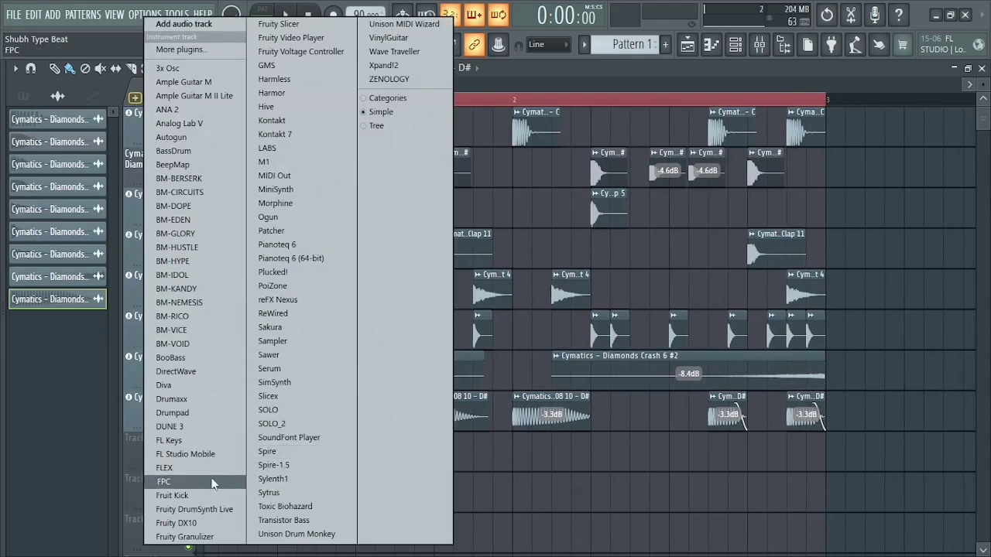
click(170, 468)
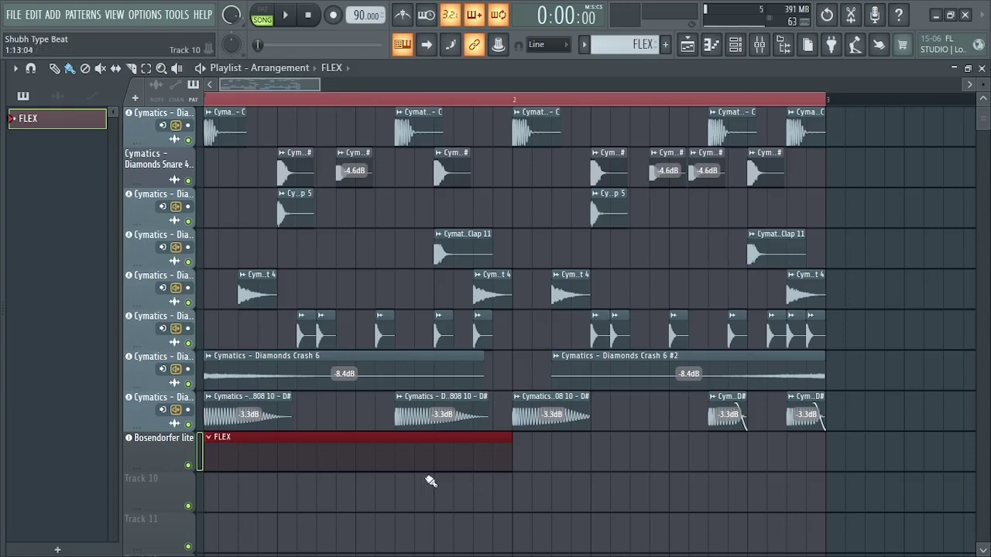
double_click(358, 448)
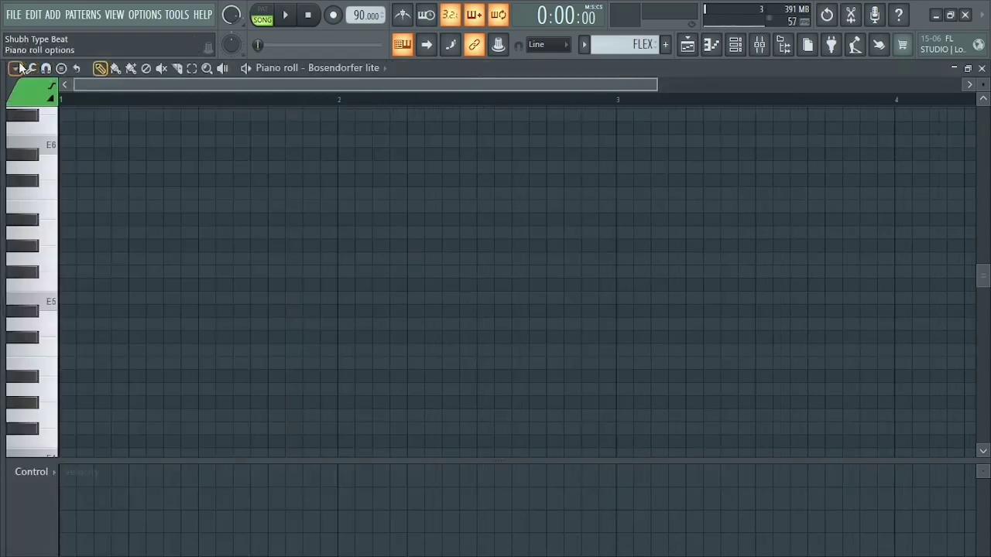
Set the piano roll's scale highlighting to E Minor Natural (Aeolian).
click(17, 69)
mouse_move(80, 197)
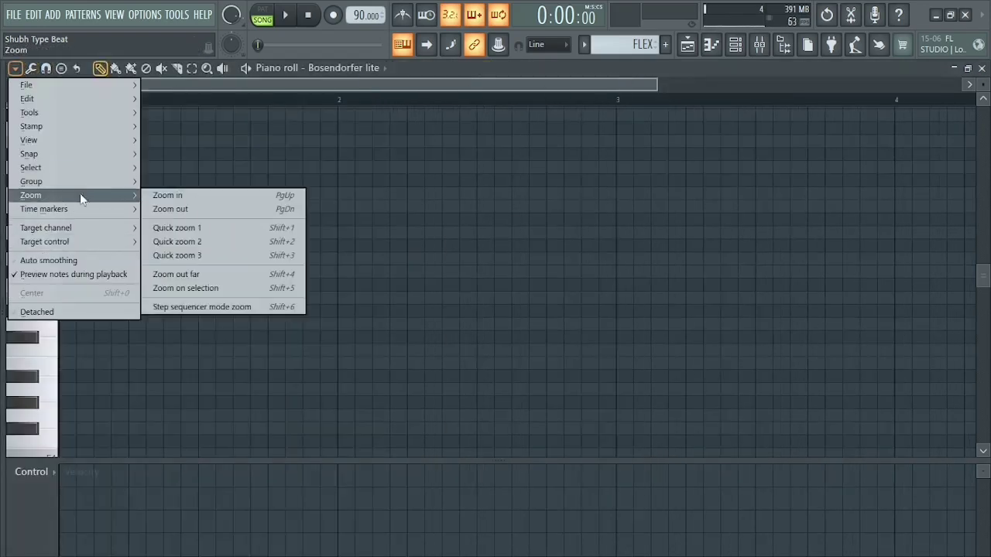
mouse_move(70, 141)
mouse_move(237, 378)
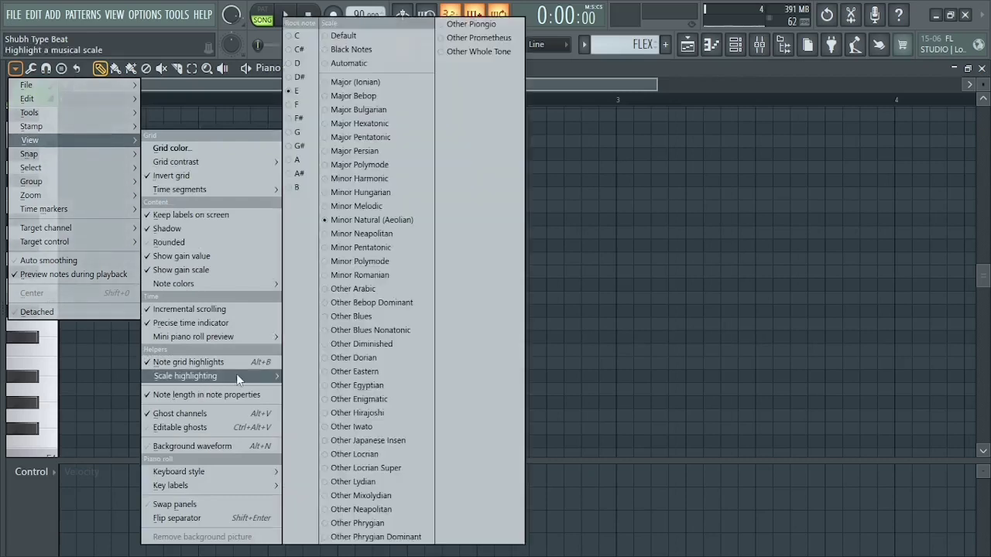
click(385, 219)
Place an E5, G5 and B5 chord at the start of bar 1 and play it back briefly.
click(74, 298)
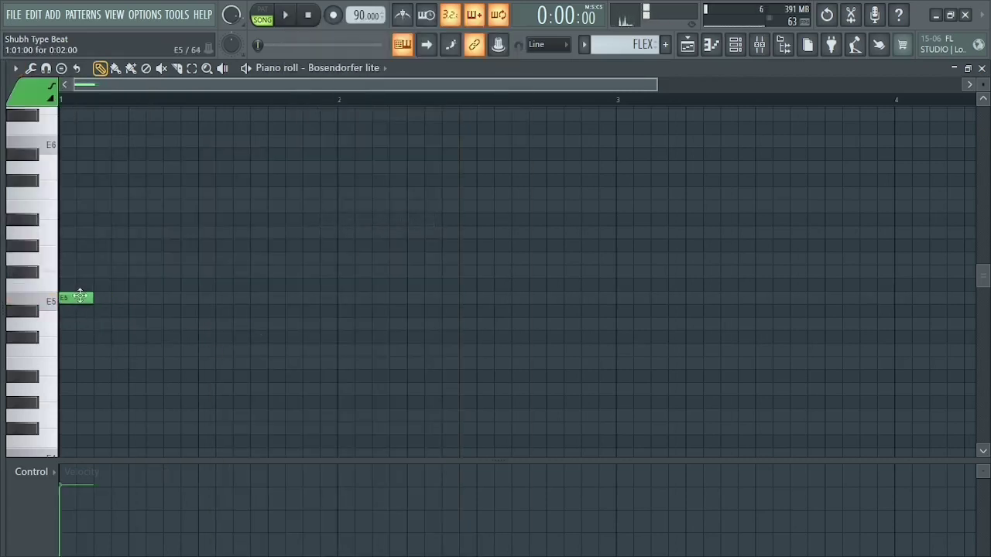
click(69, 259)
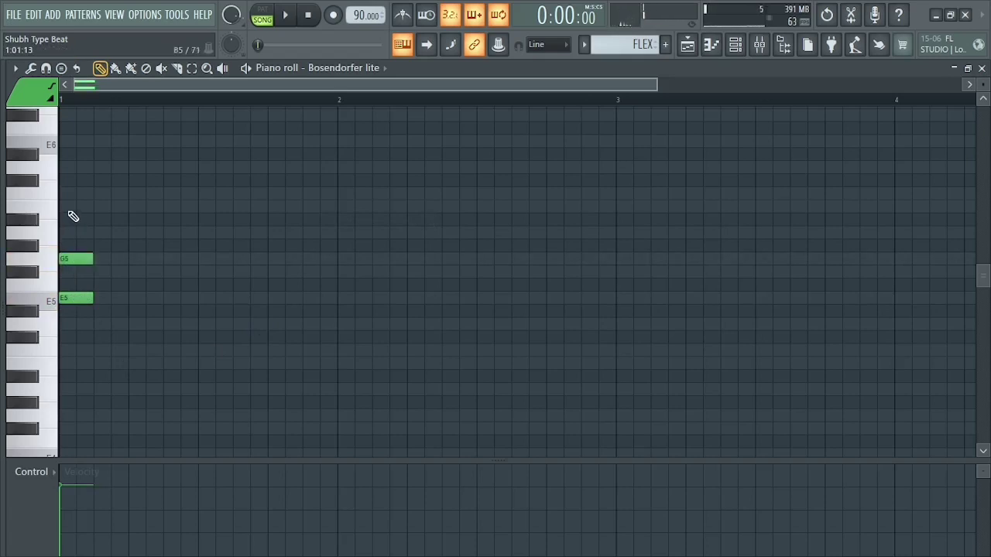
click(72, 207)
key(space)
key(space)
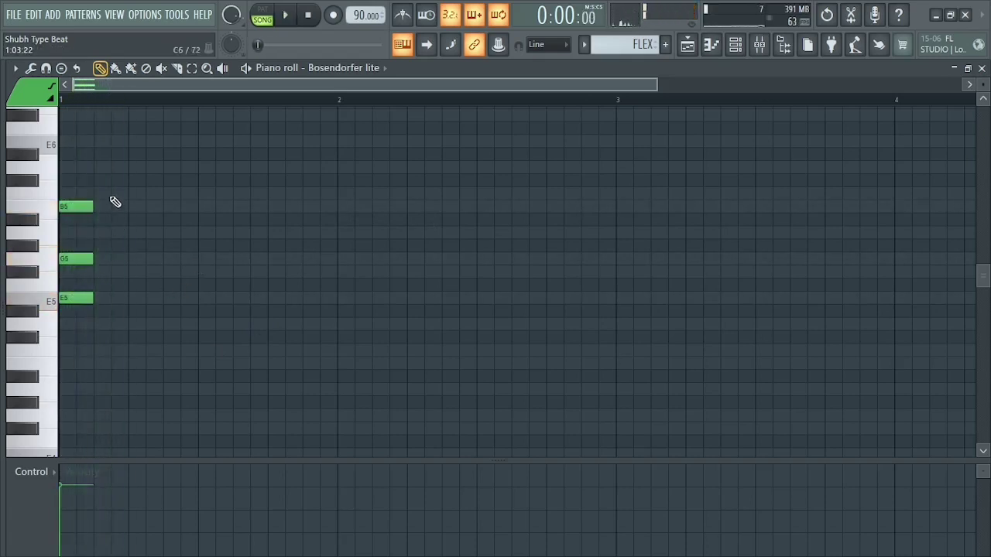
Lengthen the three notes of the first chord to half a bar and play them back.
drag(100, 188, 84, 332)
drag(92, 259, 194, 276)
key(space)
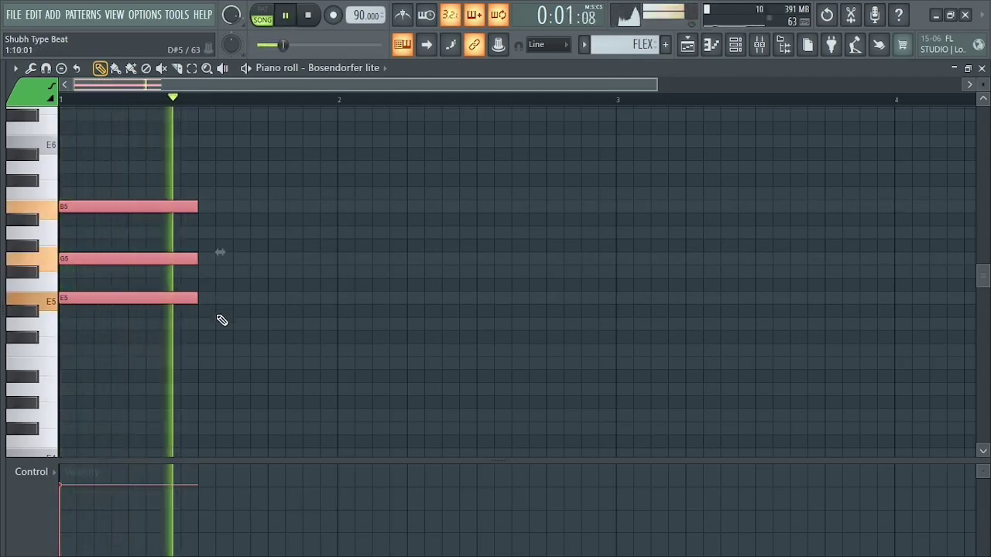
key(space)
key(space)
key(space)
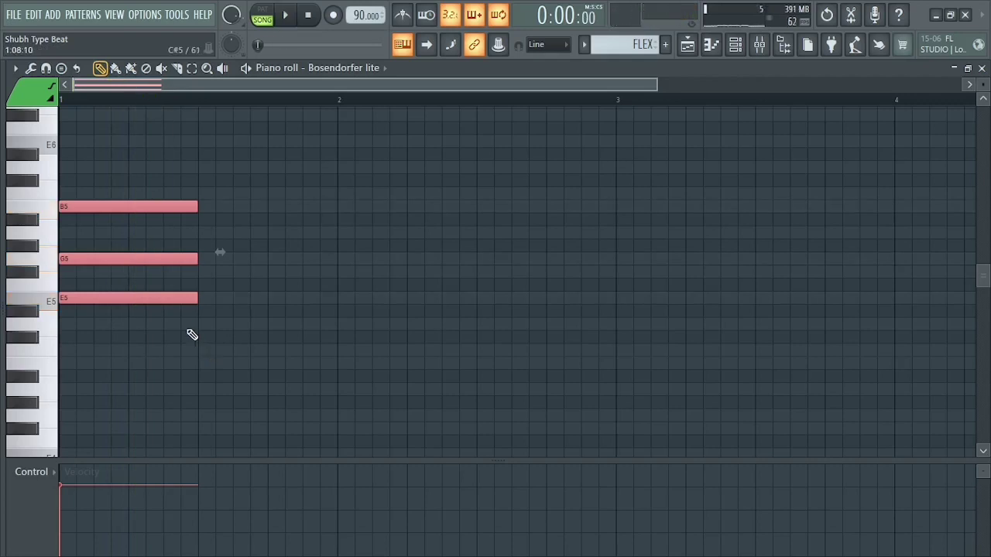
Add a half-bar chord of C5, E5 and G5 in the second half of bar 1 and play back both chords.
click(200, 348)
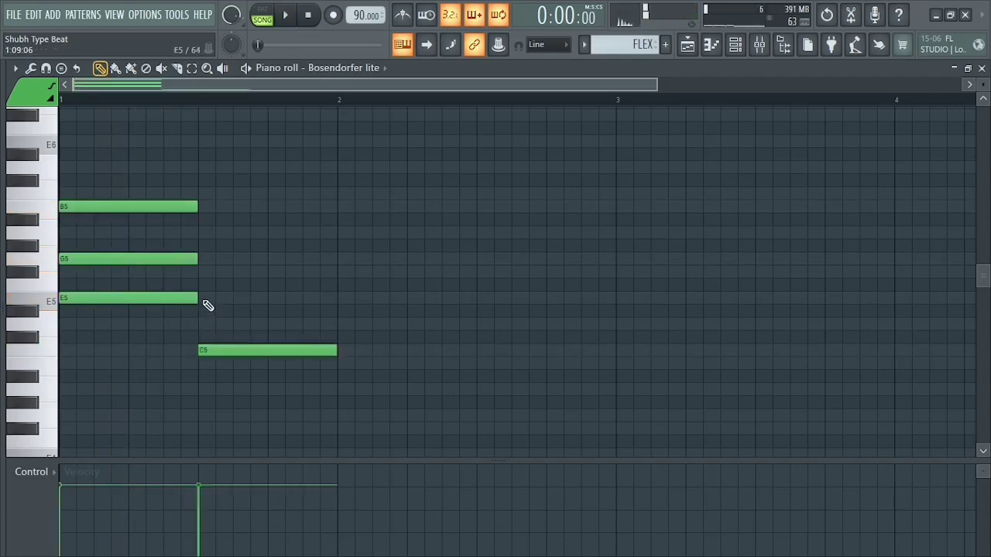
click(204, 299)
click(202, 259)
key(space)
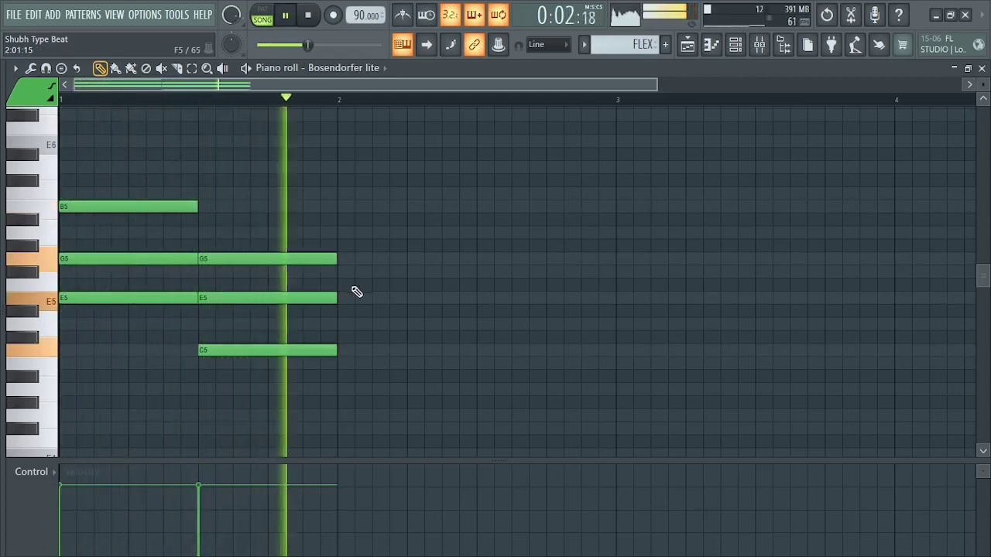
key(space)
Duplicate the two chords of bar 1 into bar 2 and play the progression back.
drag(367, 176, 112, 361)
drag(117, 302, 392, 306)
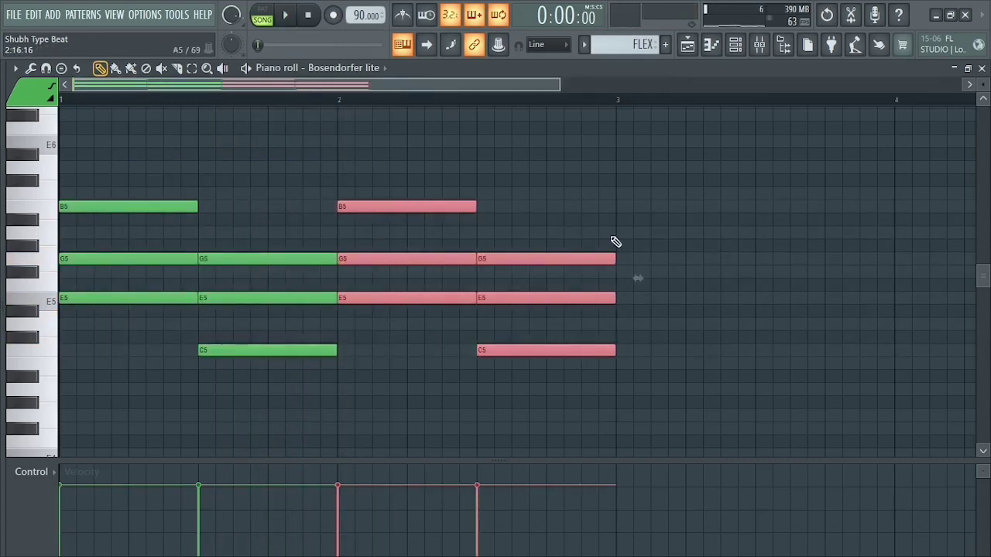
key(space)
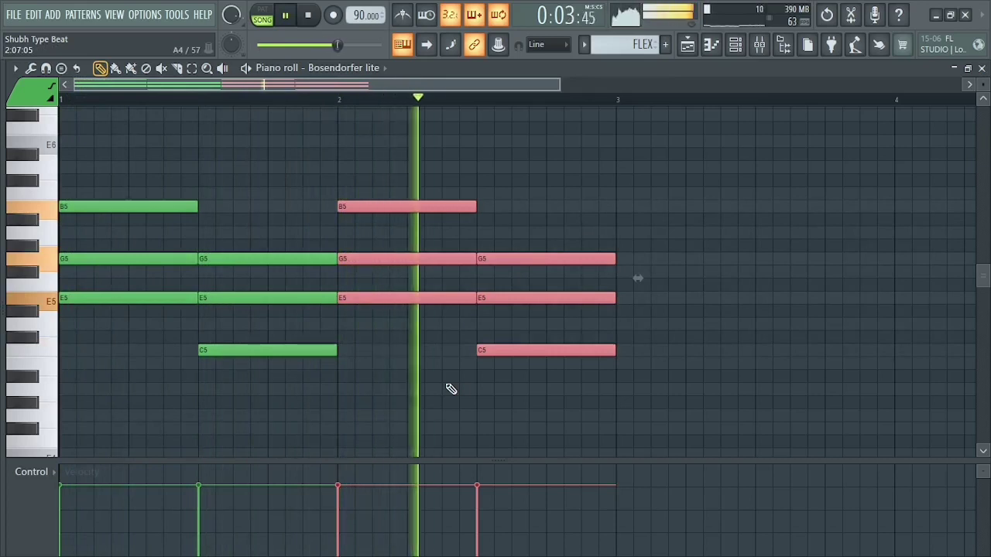
key(space)
Move the last chord to beat 4 of bar 2, extend the preceding chord up to it, and trim the last chord to end at bar 3.
drag(526, 239, 504, 369)
drag(509, 298, 584, 301)
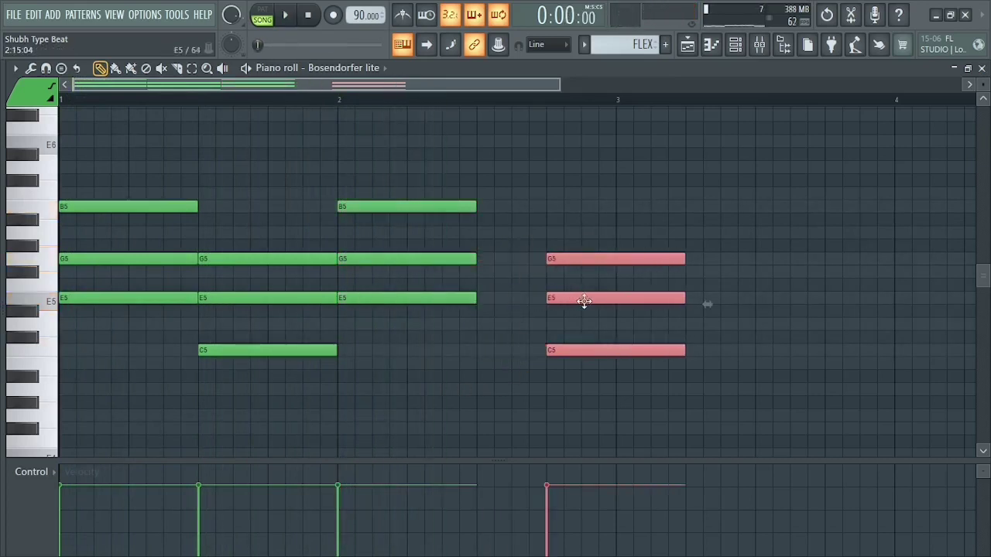
drag(445, 176, 450, 308)
drag(475, 260, 547, 262)
drag(618, 215, 629, 374)
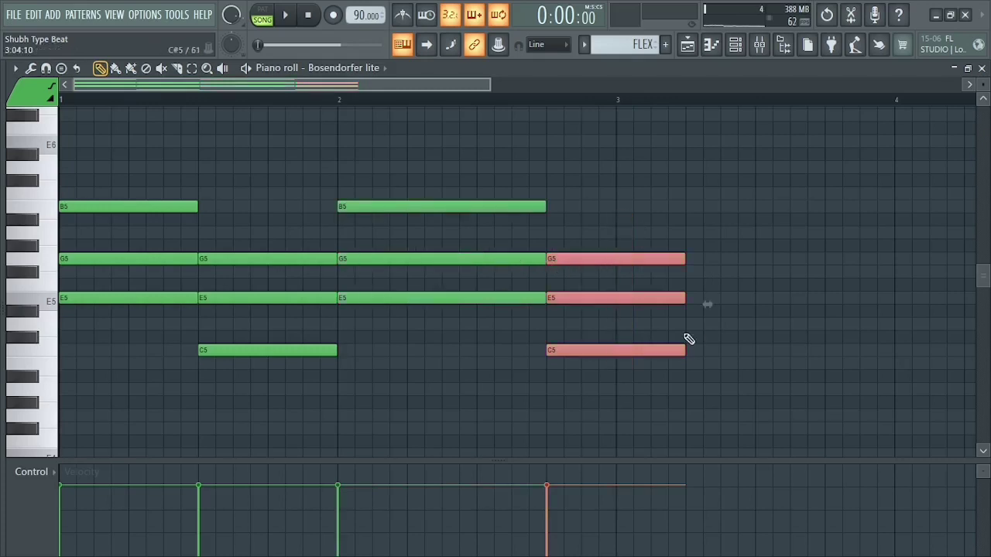
drag(686, 300, 285, 372)
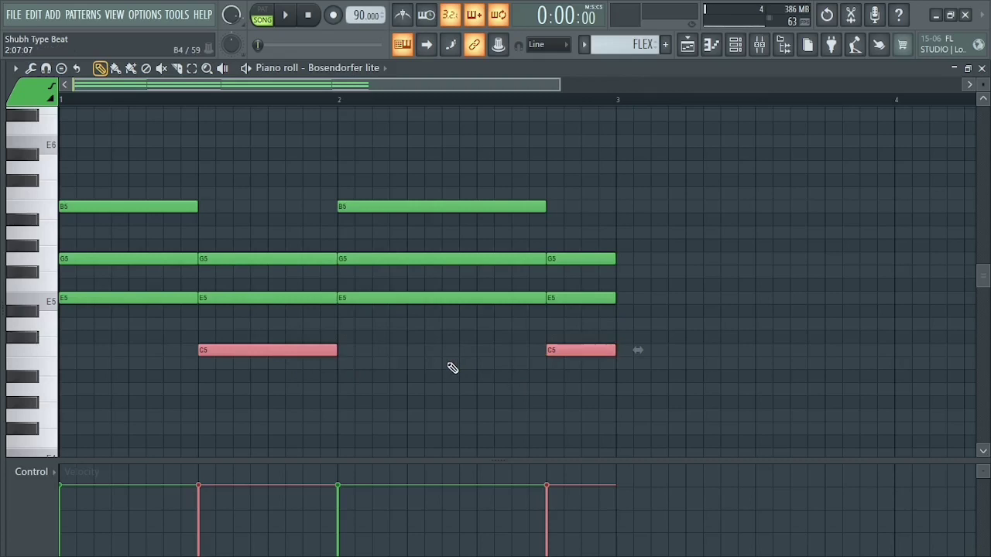
Raise the two C5 notes by an octave to C6 and play the chords back.
scroll(453, 367, up, 1)
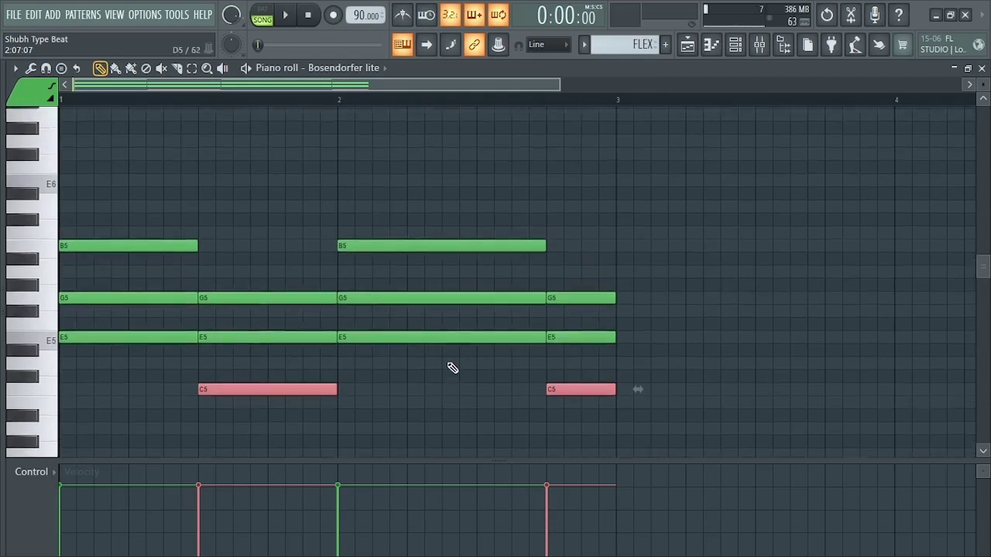
key(ctrl+Up)
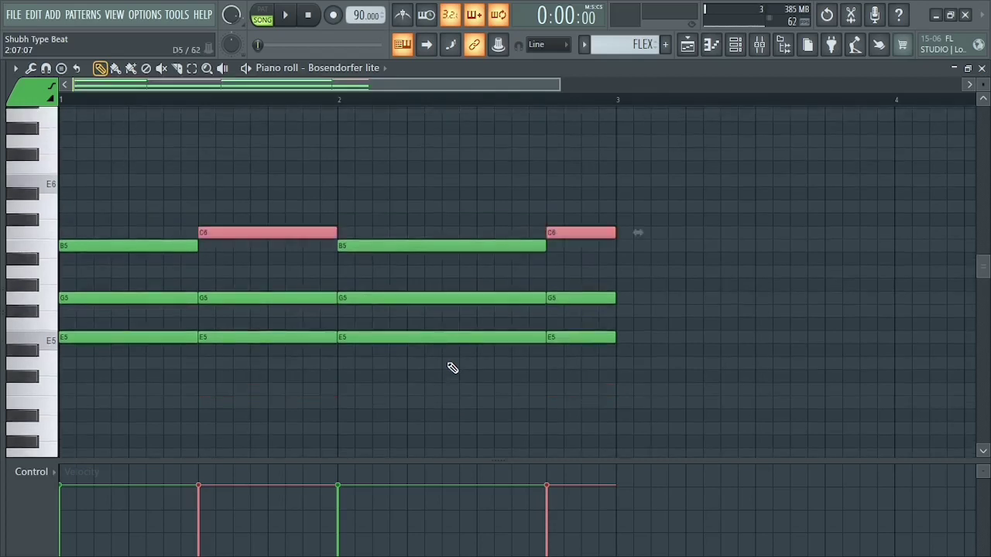
key(space)
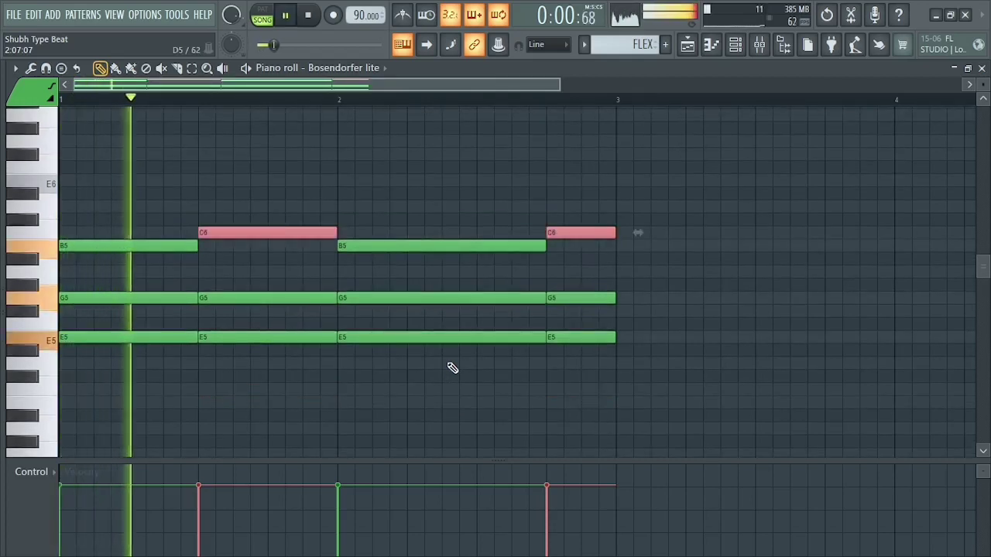
key(space)
Add low bass notes under the chords, alternating E4 and C4 across bars 1 and 2.
click(735, 44)
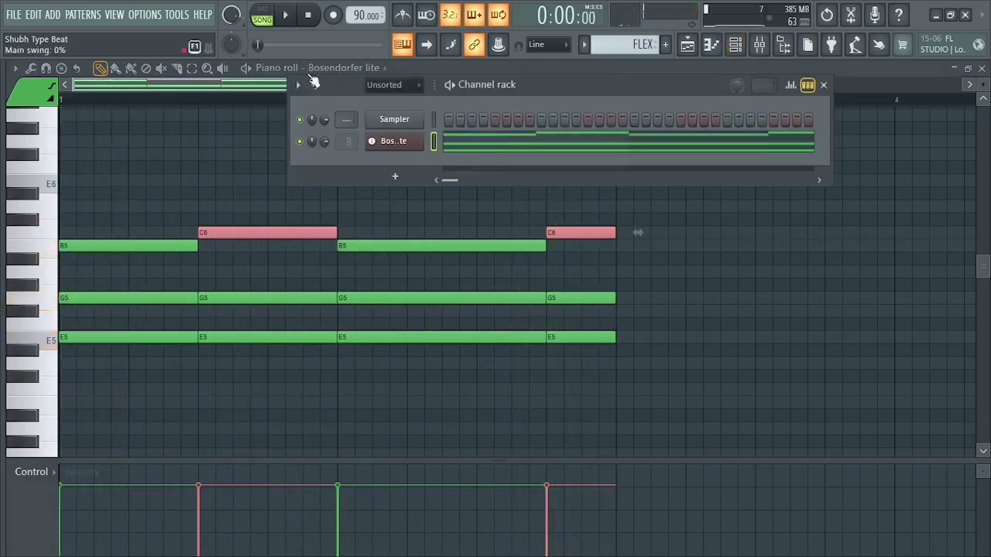
click(258, 88)
drag(986, 263, 983, 285)
click(72, 415)
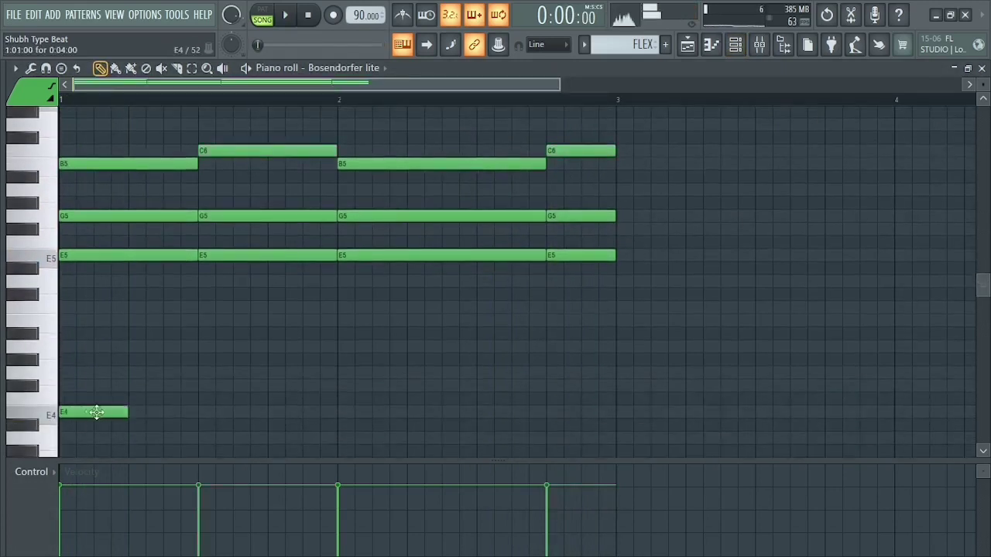
drag(124, 411, 206, 419)
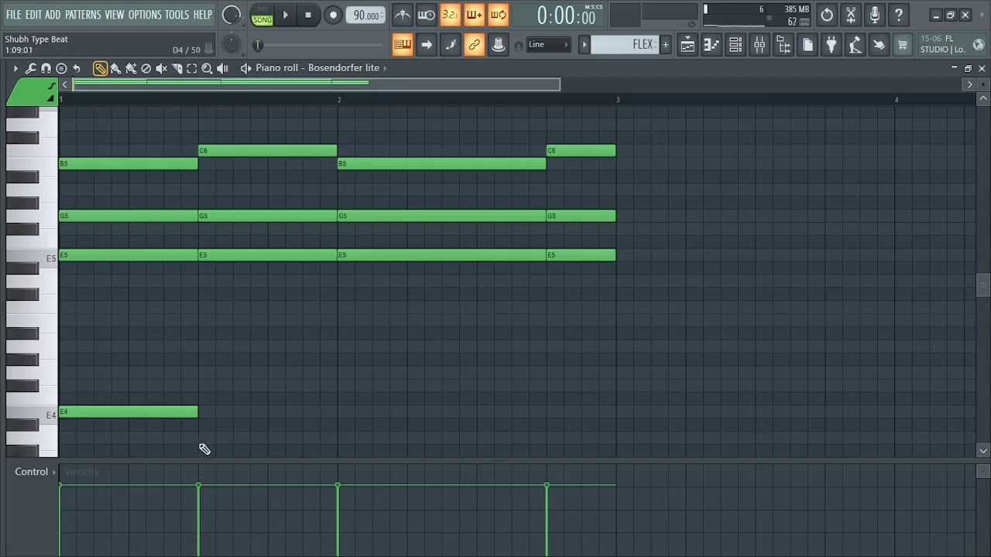
drag(980, 295, 856, 310)
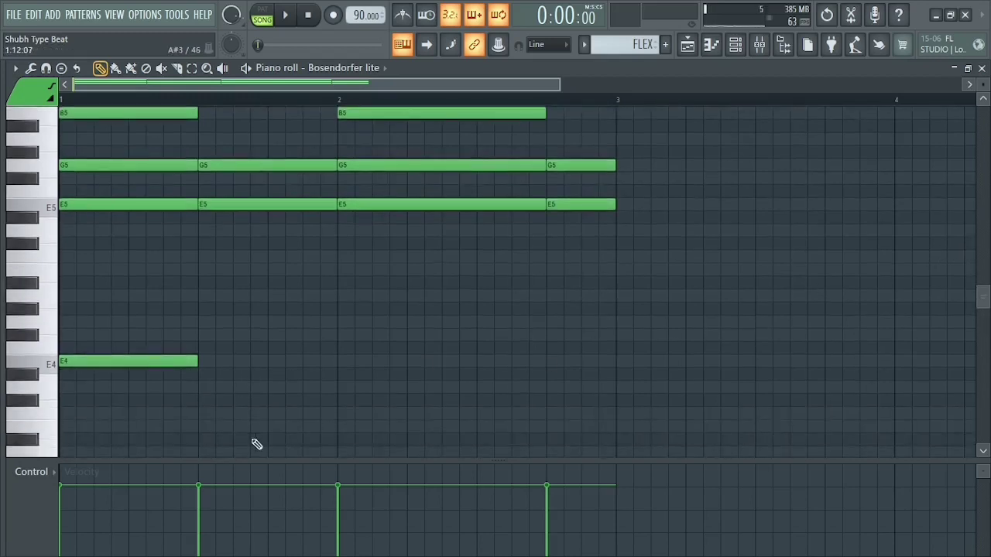
click(202, 413)
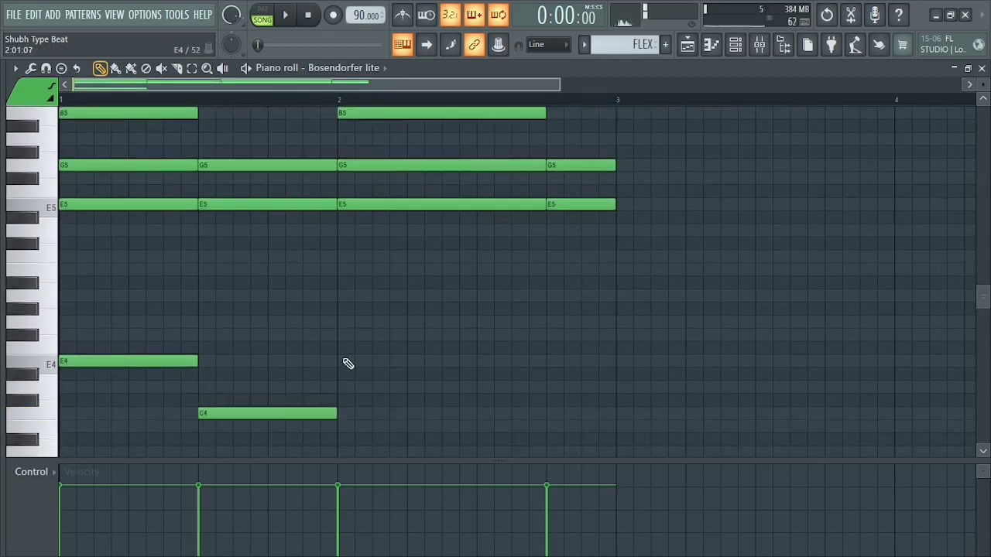
click(347, 361)
click(480, 413)
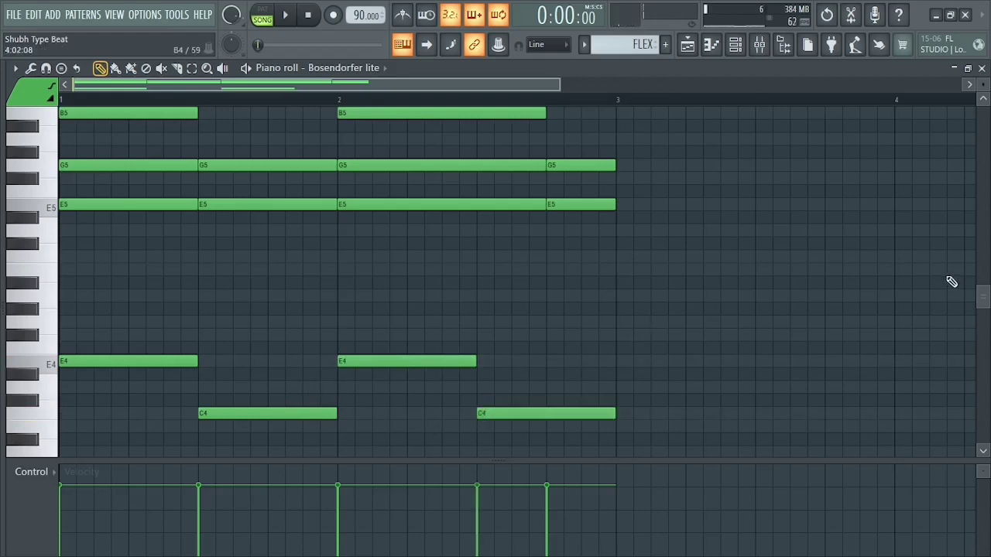
drag(982, 300, 983, 291)
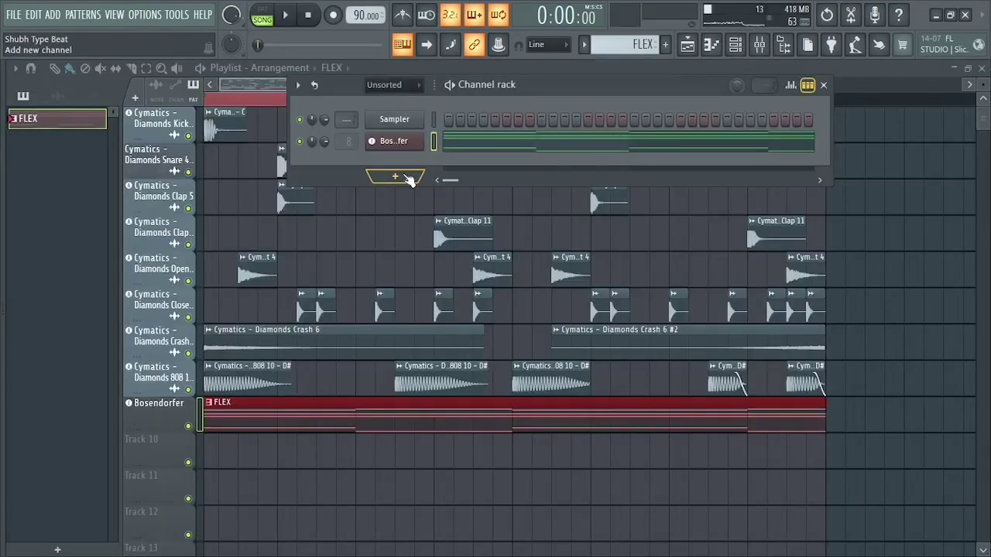
Add a second FLEX channel and load the Brighter Humbucker AC15 preset from the Essential Guitars pack.
click(395, 177)
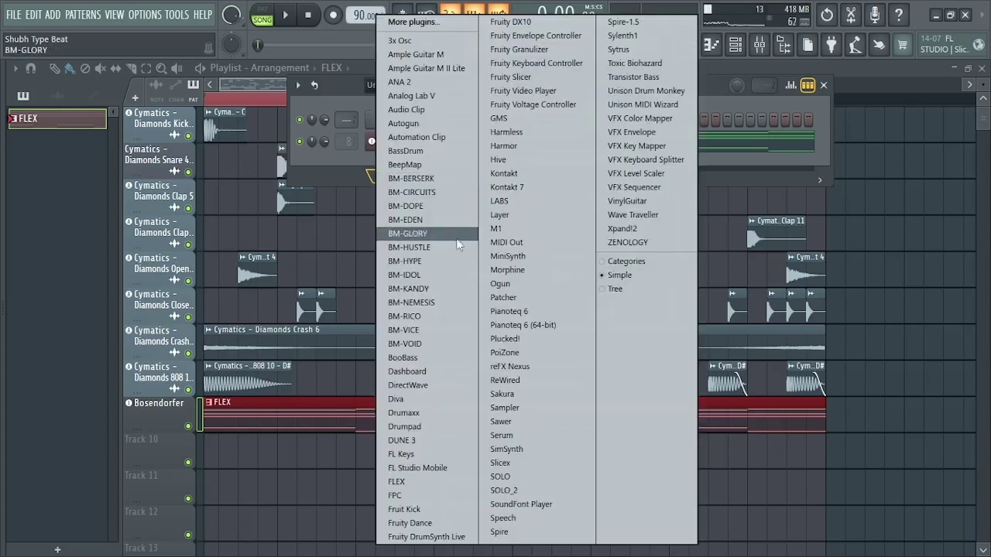
click(424, 484)
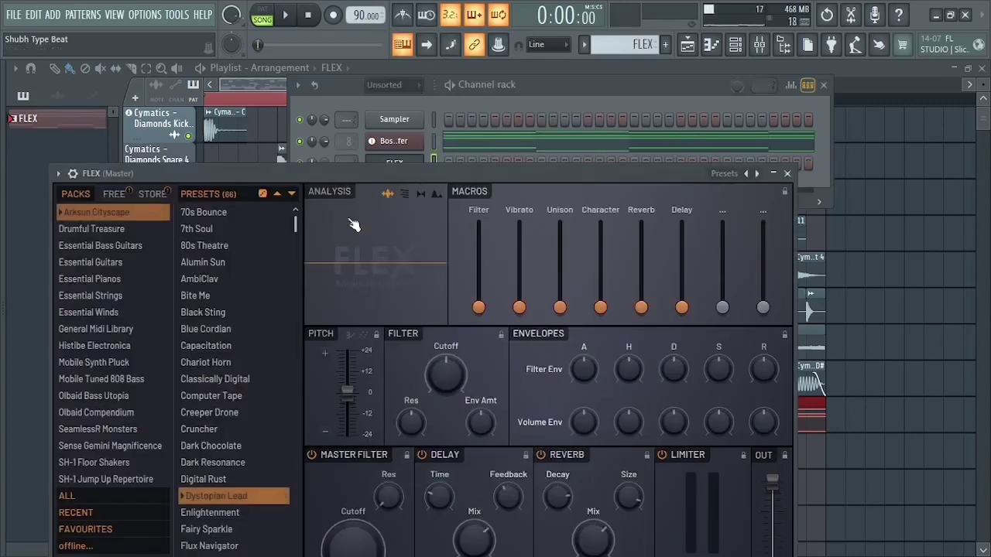
drag(362, 166, 431, 50)
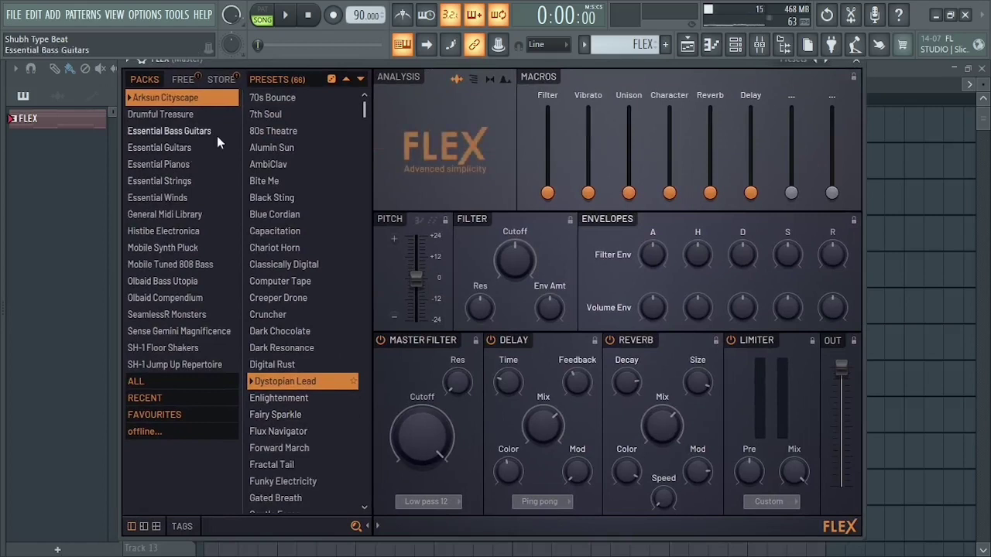
click(158, 147)
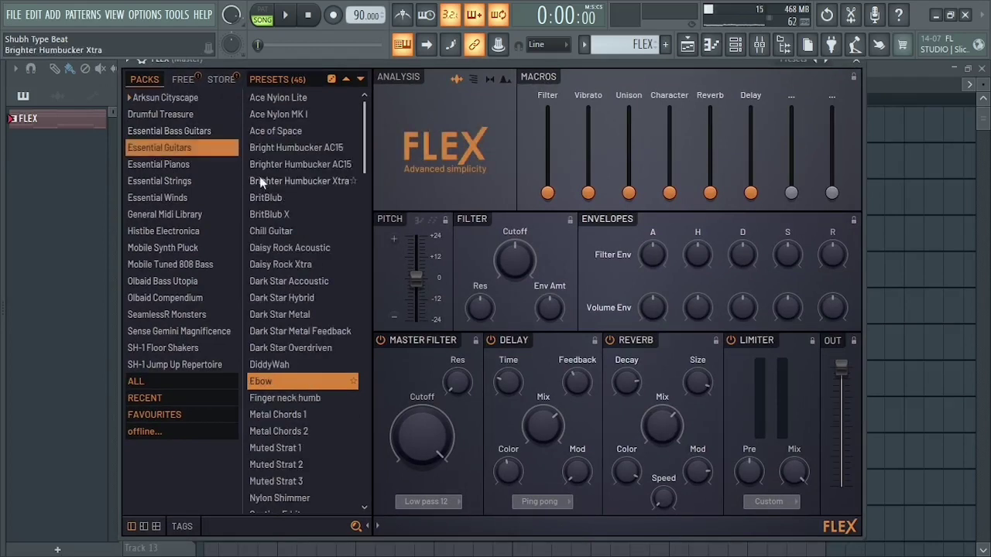
click(311, 162)
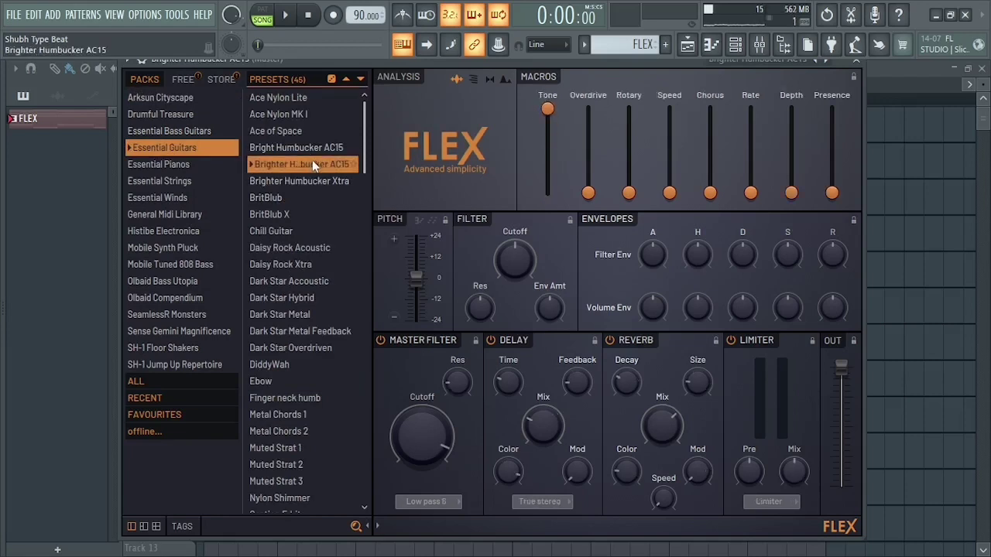
Lower the guitar's Tone macro to about halfway, raise Overdrive, Rotary, Chorus, Rate and Presence, and close the plugin window.
drag(590, 193, 588, 161)
drag(547, 109, 547, 147)
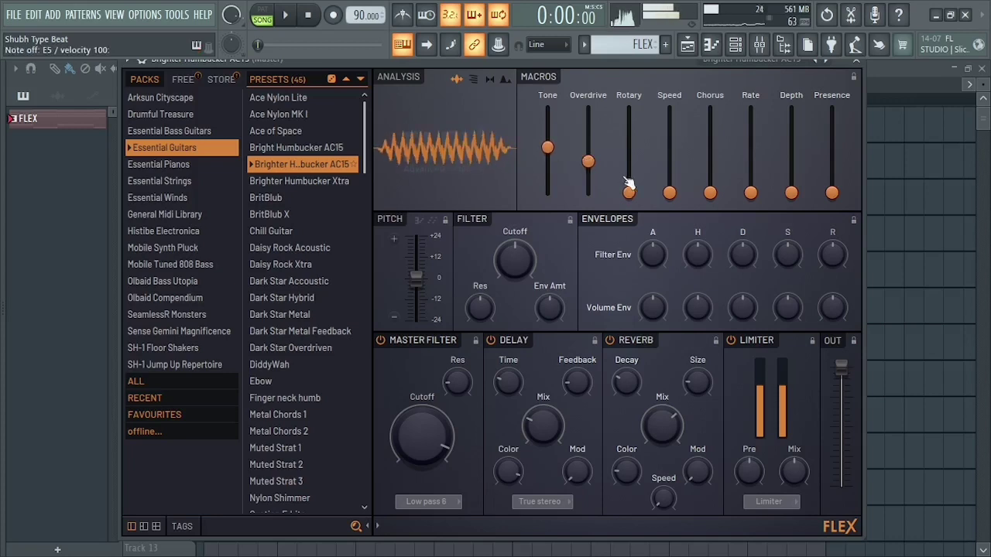
drag(628, 193, 629, 147)
drag(710, 193, 710, 122)
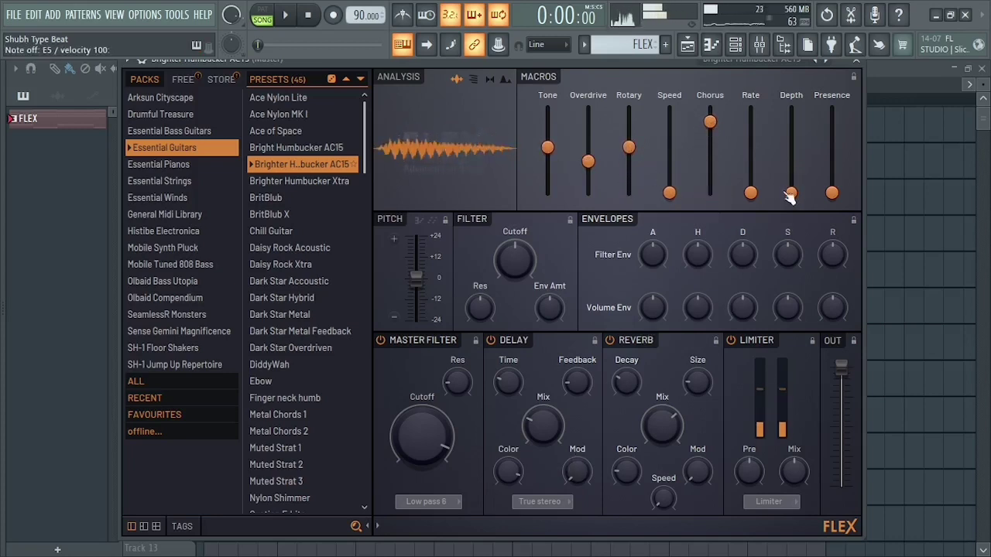
drag(751, 192, 752, 158)
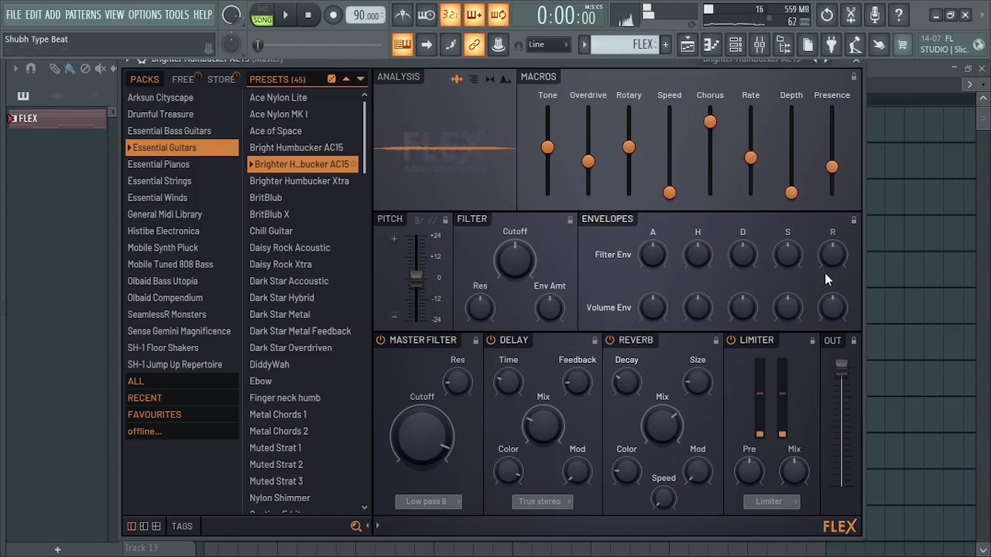
click(855, 60)
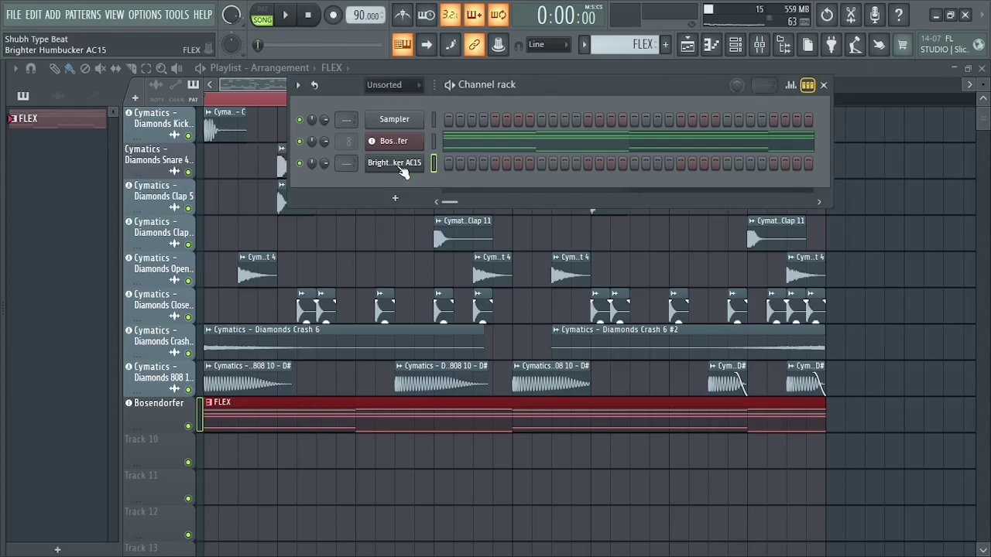
Open the guitar channel's piano roll and place a short B4 note at the start of bar 1.
key(F7)
drag(984, 291, 984, 282)
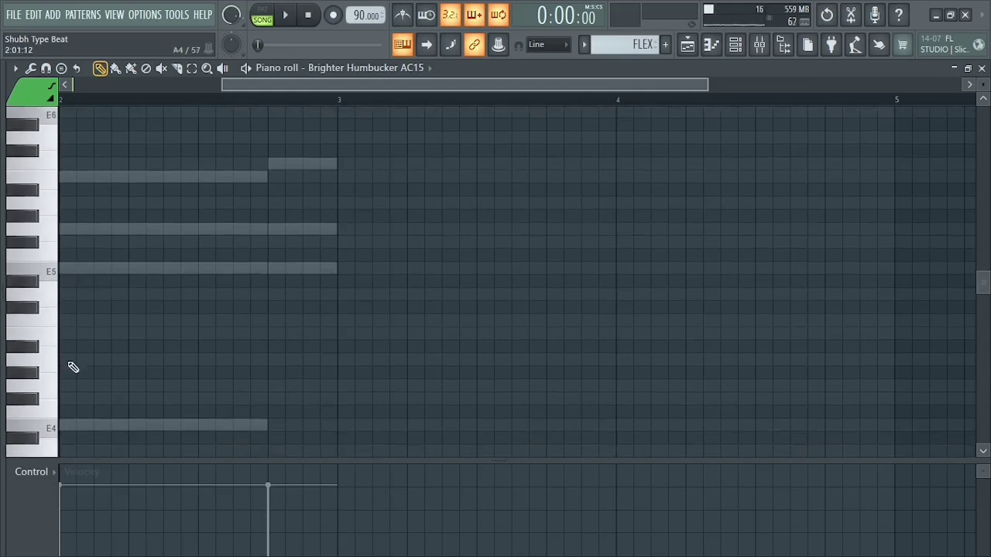
key(space)
key(space)
drag(62, 321, 56, 320)
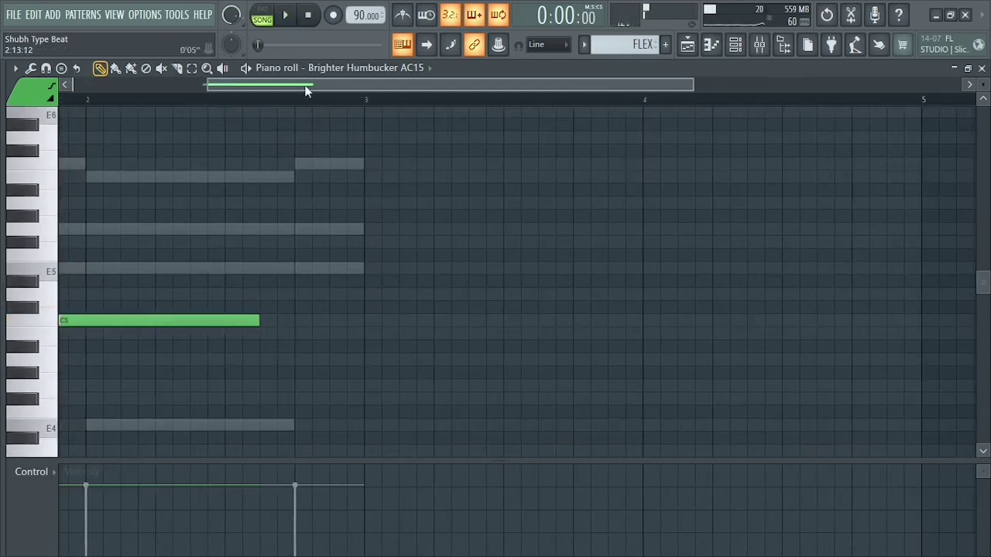
drag(306, 86, 0, 97)
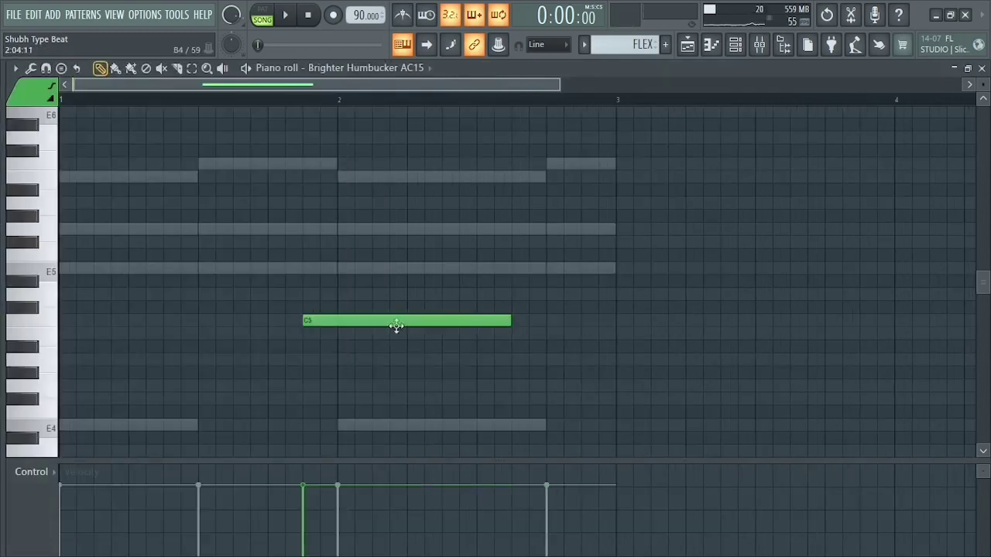
right_click(393, 324)
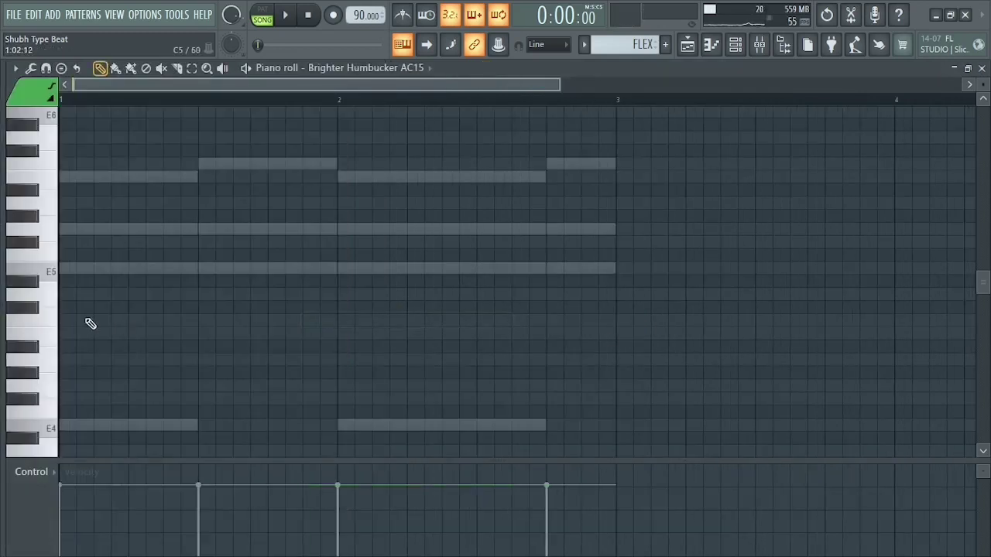
click(76, 333)
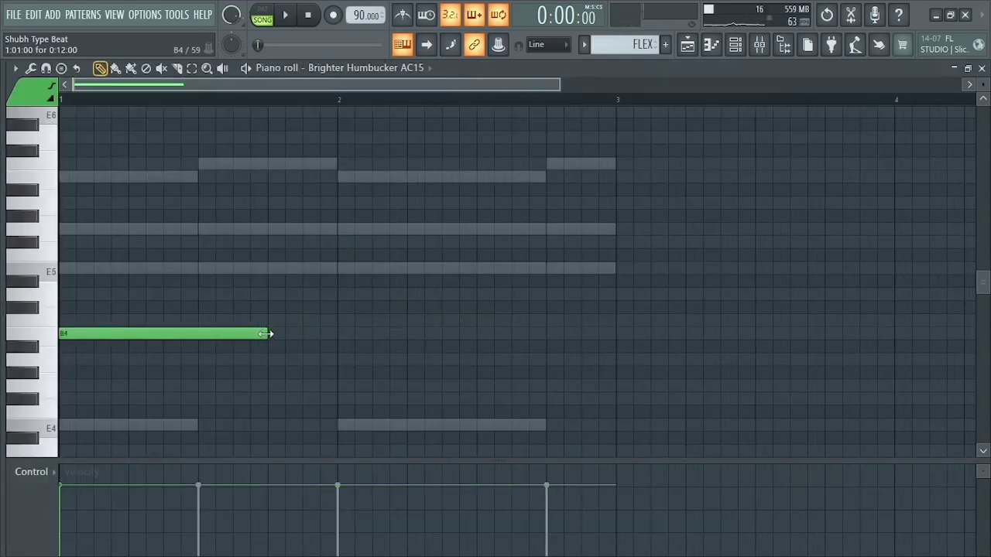
drag(266, 334, 112, 336)
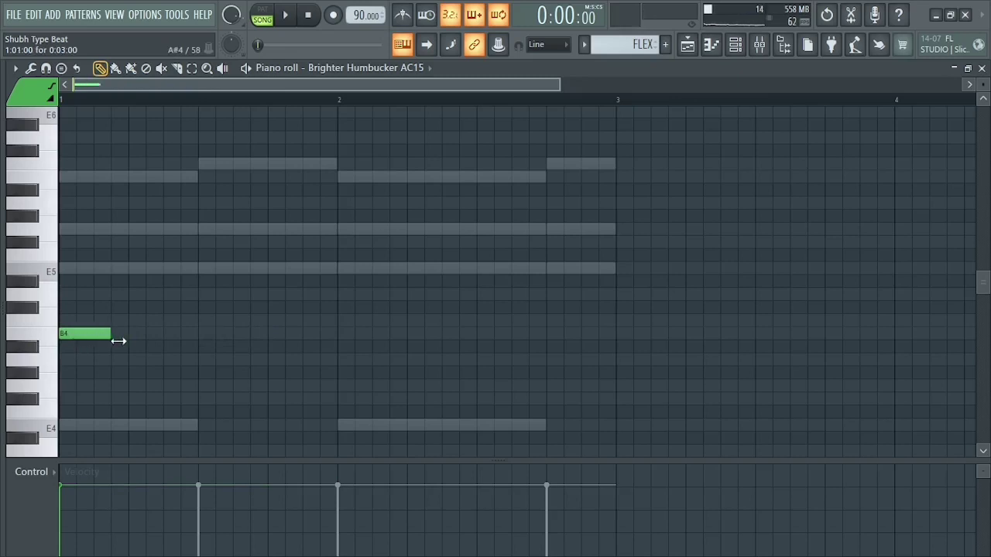
Add one-step E5 and G5 notes on steps 3 and 4 of bar 1, following the B4.
click(69, 269)
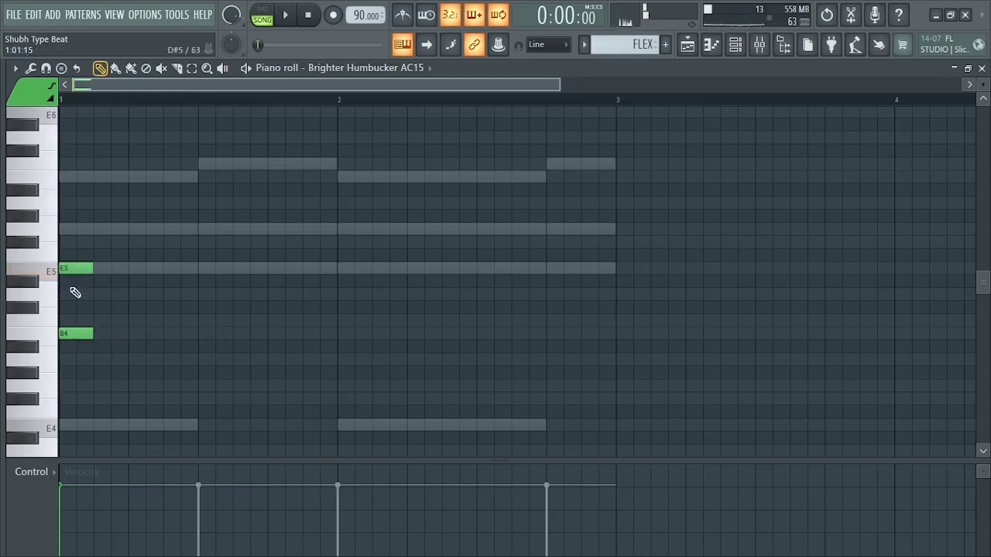
right_click(72, 269)
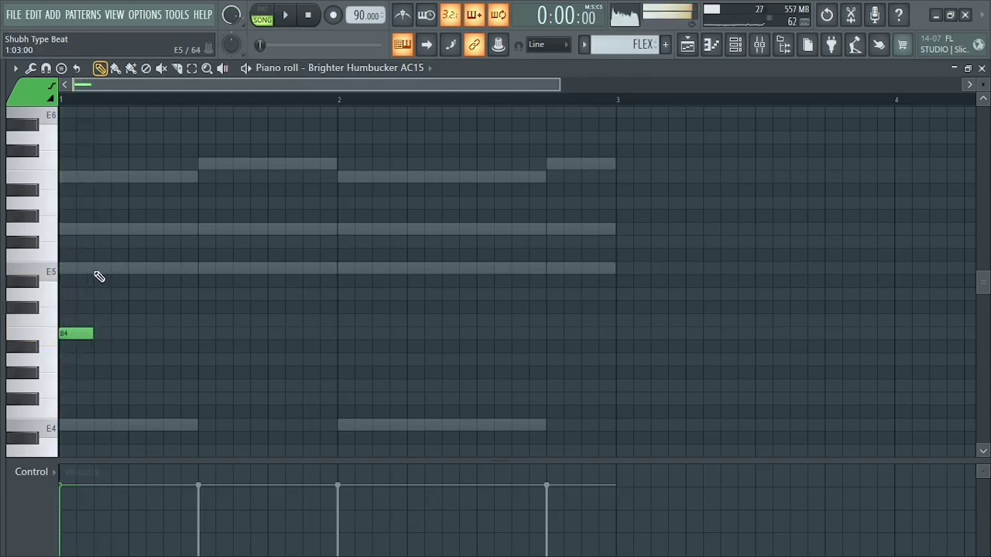
click(102, 271)
click(117, 229)
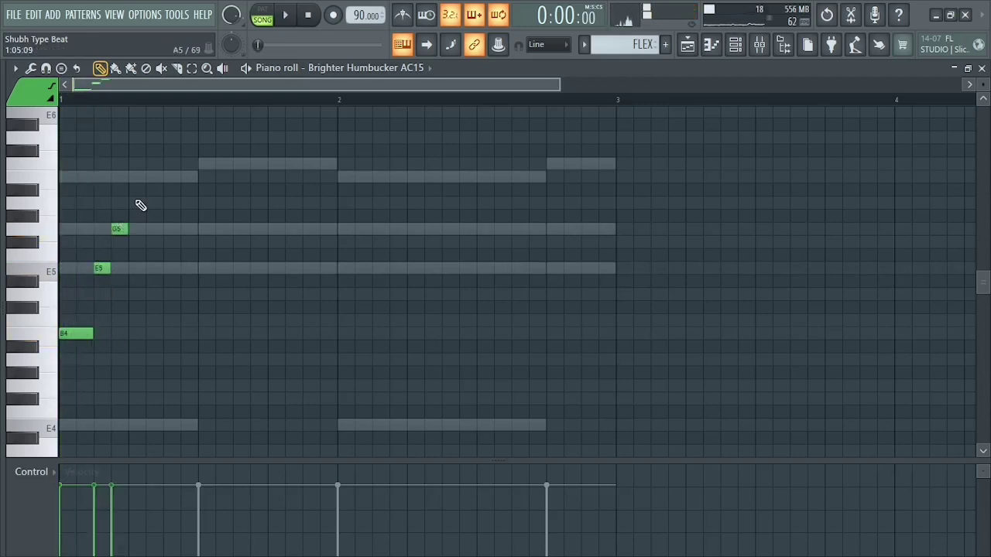
Try A5 and A#5 in turn as the note following the G5, playing the melody back.
click(135, 203)
key(space)
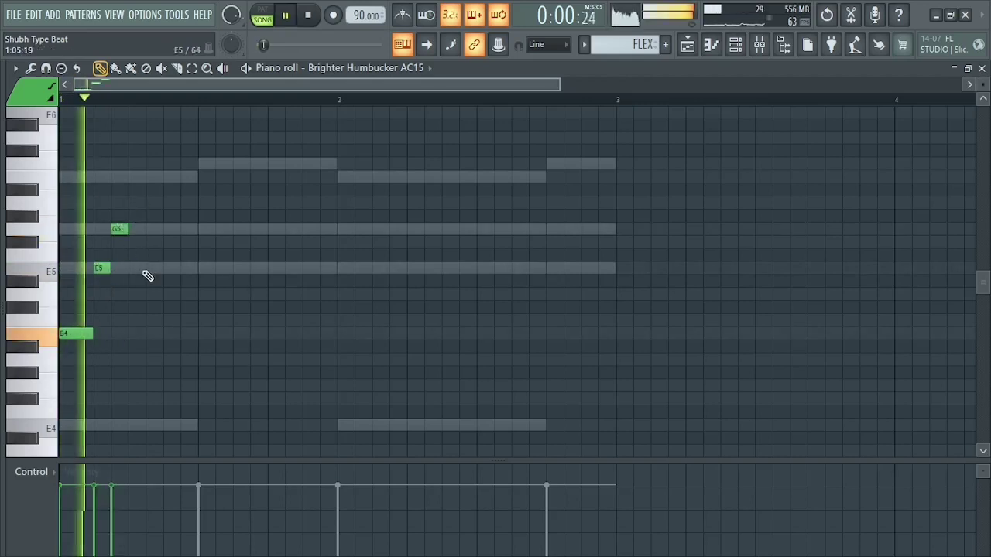
key(space)
key(space)
right_click(136, 203)
click(135, 190)
key(space)
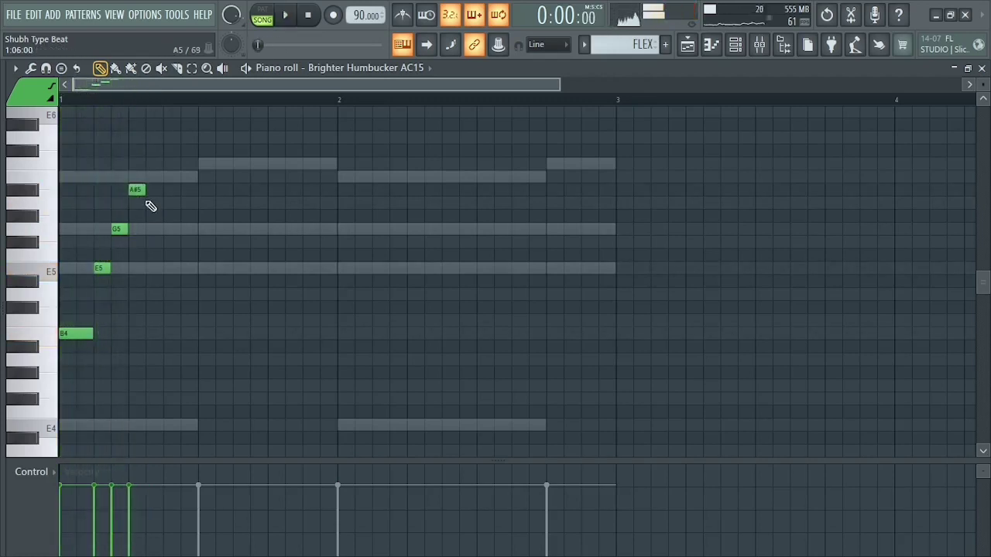
key(space)
right_click(136, 190)
key(space)
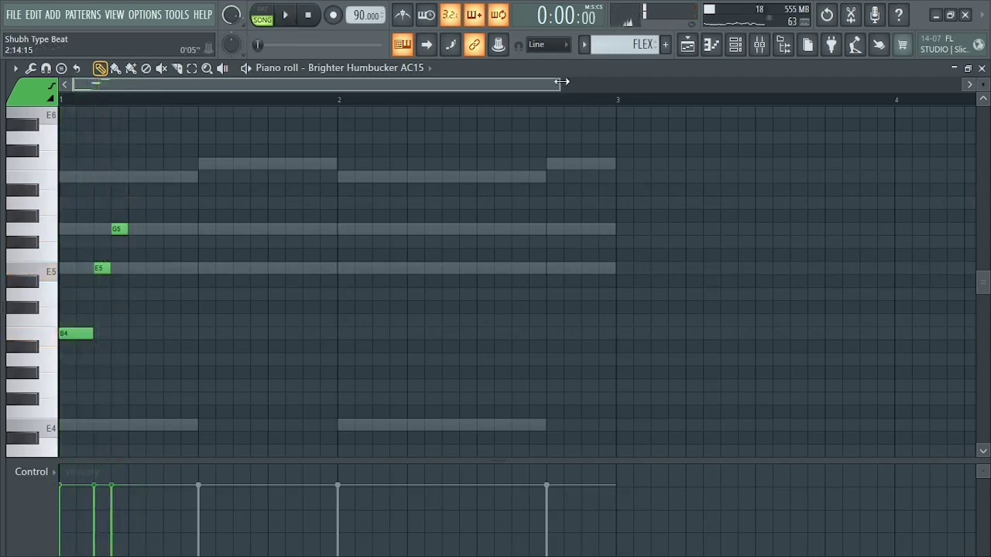
Shorten the B4 to one step, continue the melody with F#5, E5 and F#5, and play it back.
drag(562, 82, 424, 81)
key(space)
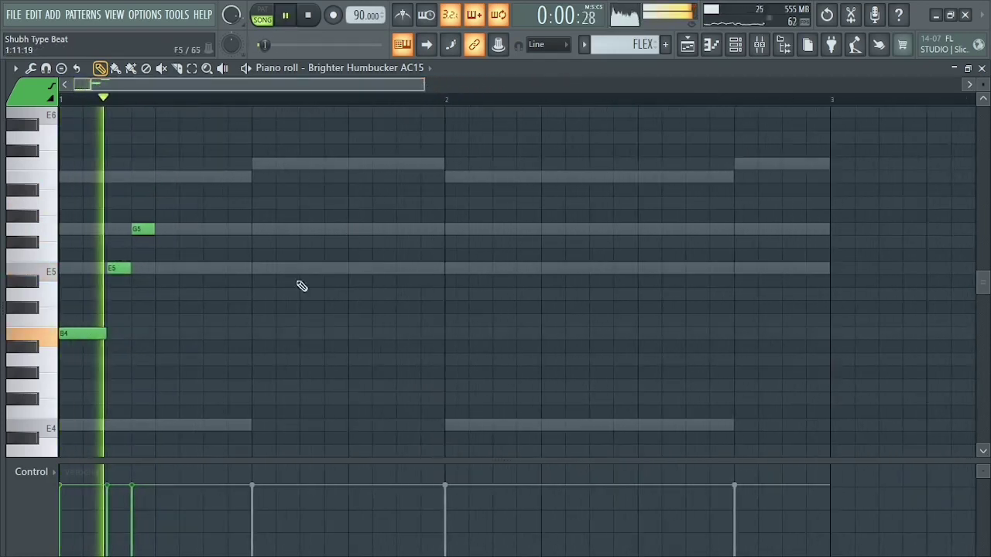
key(space)
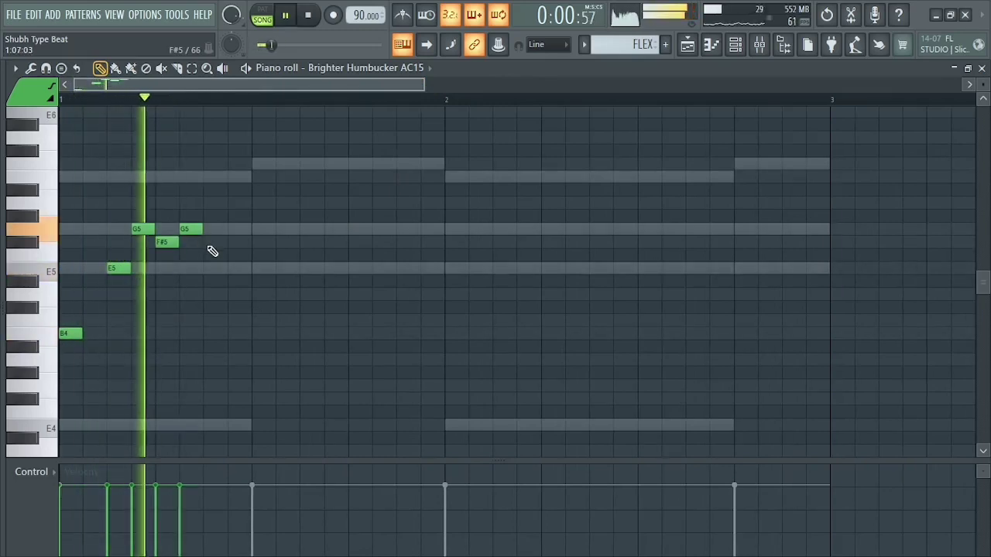
key(space)
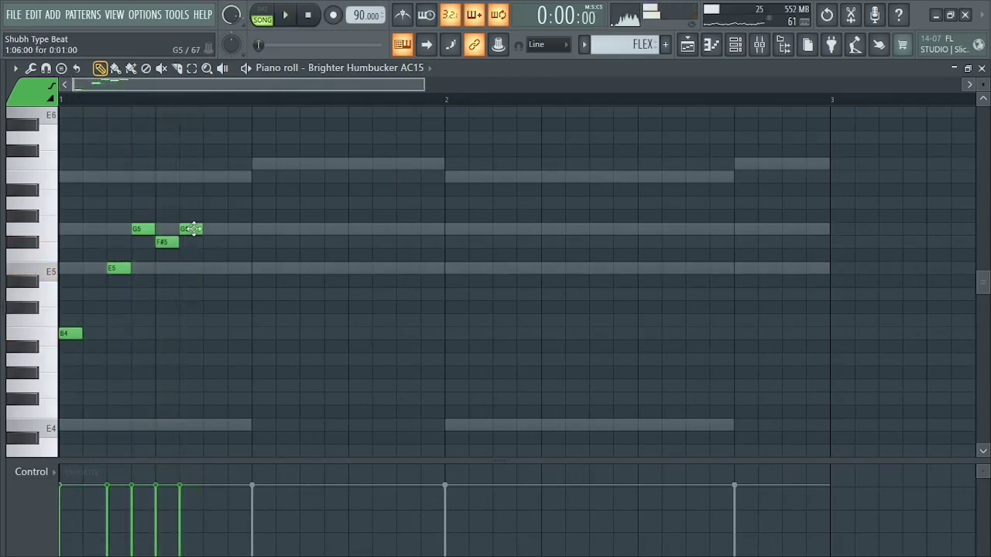
drag(193, 230, 192, 268)
key(space)
click(210, 242)
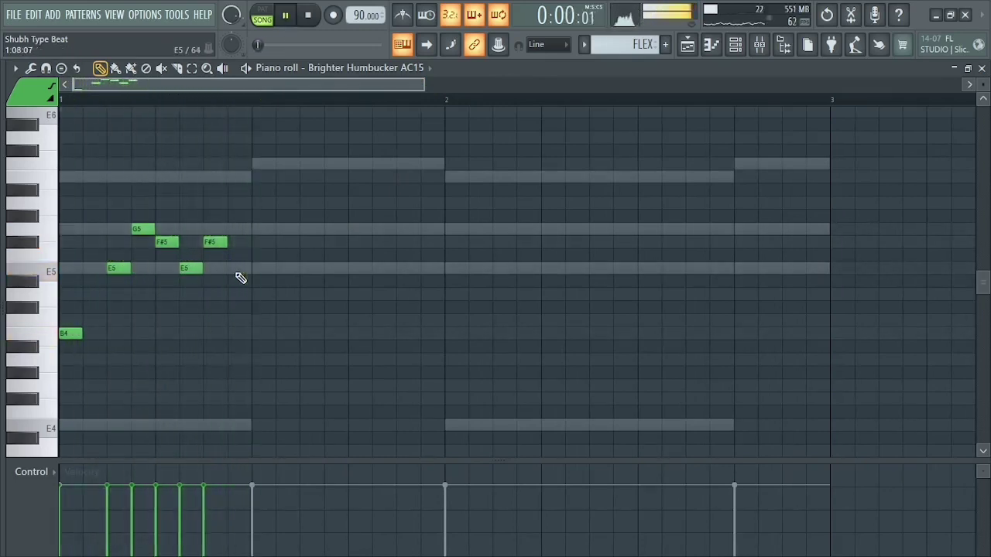
key(space)
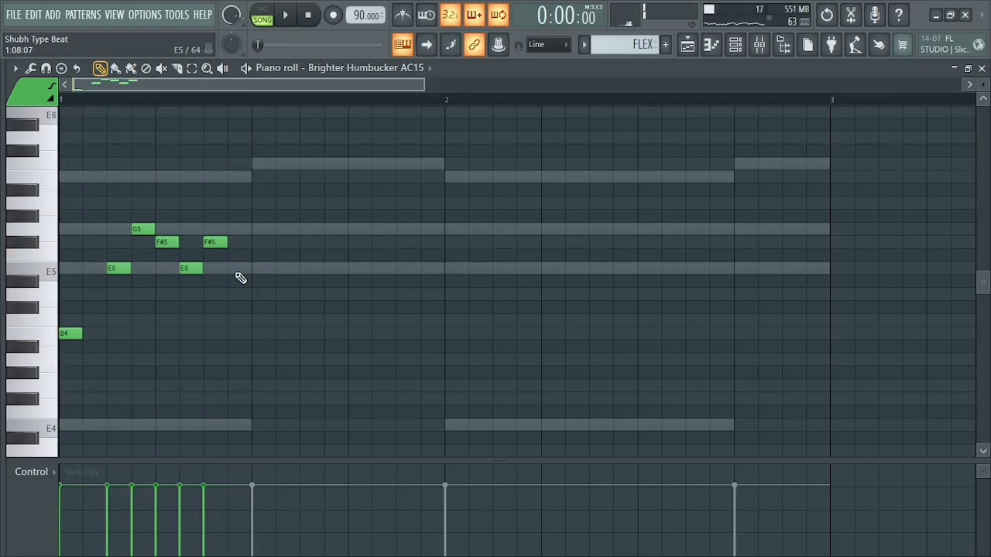
key(space)
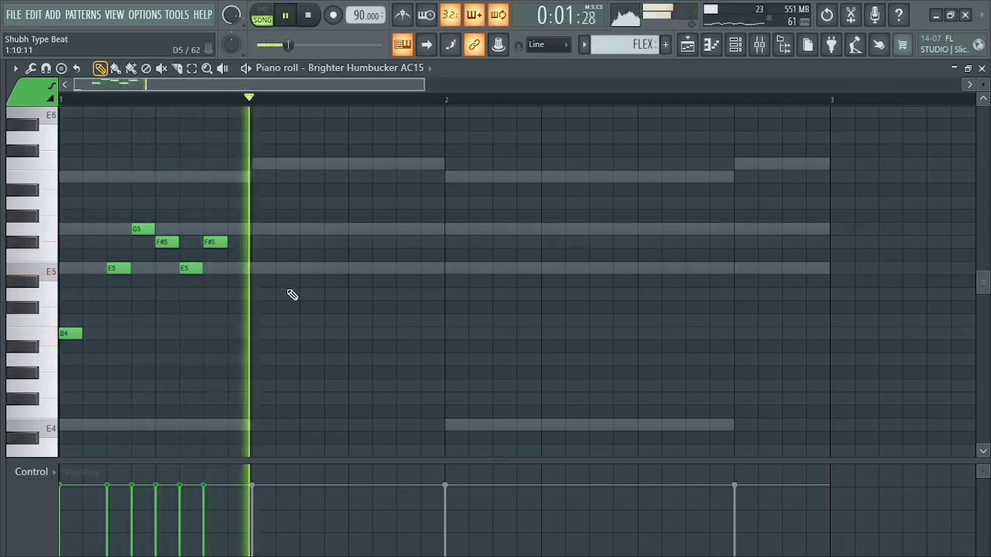
key(space)
Duplicate the phrase into the second half of bar 1 without its B4, starting the copy with E5 on step 11.
drag(248, 212, 77, 340)
key(ctrl+b)
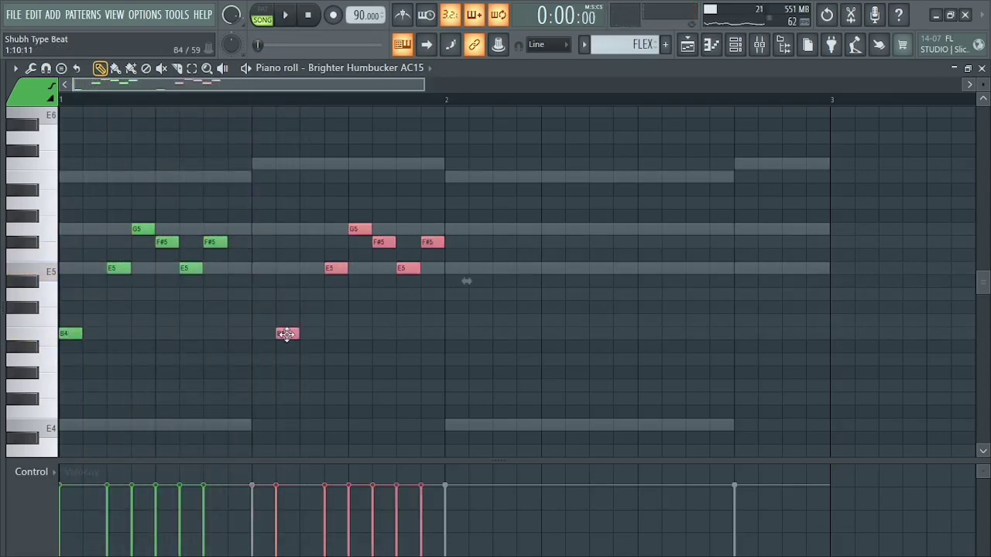
key(space)
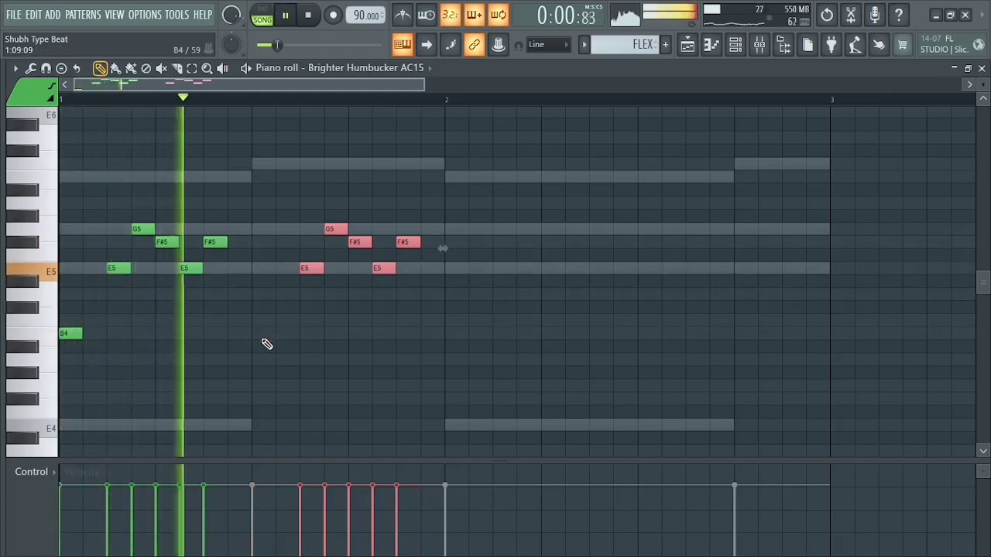
key(space)
Replace the copied phrase's last F#5 with a D5, add a closing B4 and play back bar 1.
right_click(408, 242)
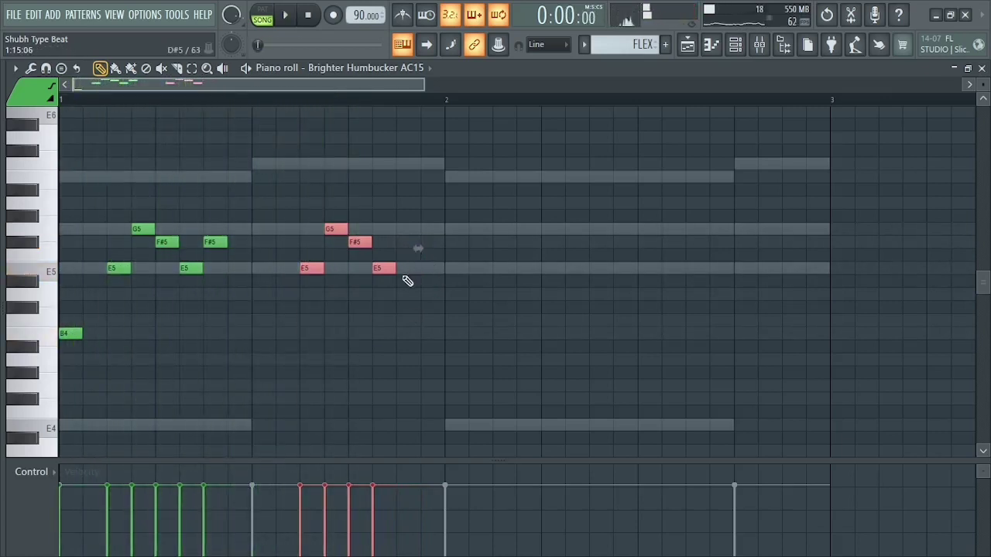
click(398, 298)
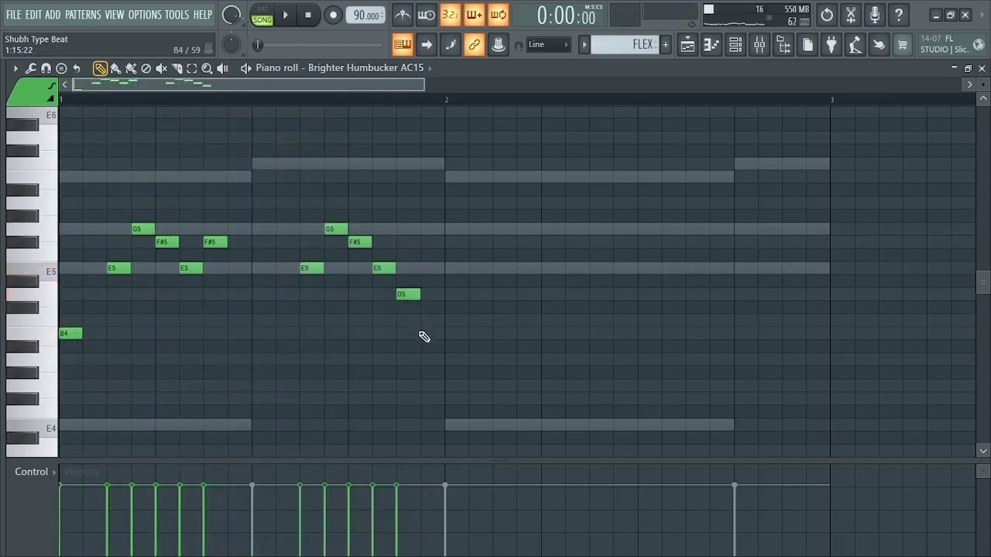
click(424, 322)
drag(424, 320, 423, 333)
key(space)
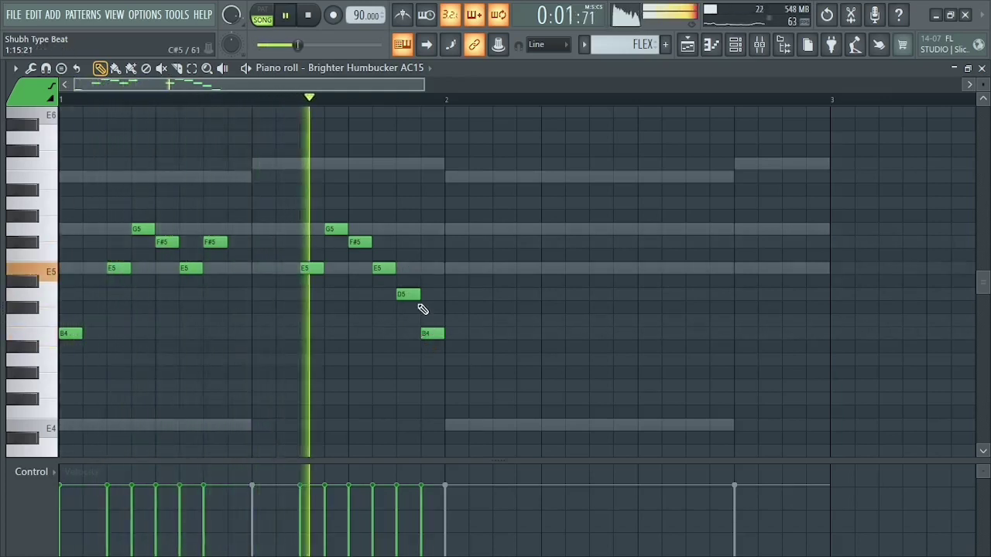
key(space)
Duplicate the bar 1 melody into bar 2, remove the copy's closing D5 and B4, and listen to the loop.
drag(559, 182, 77, 348)
key(ctrl+b)
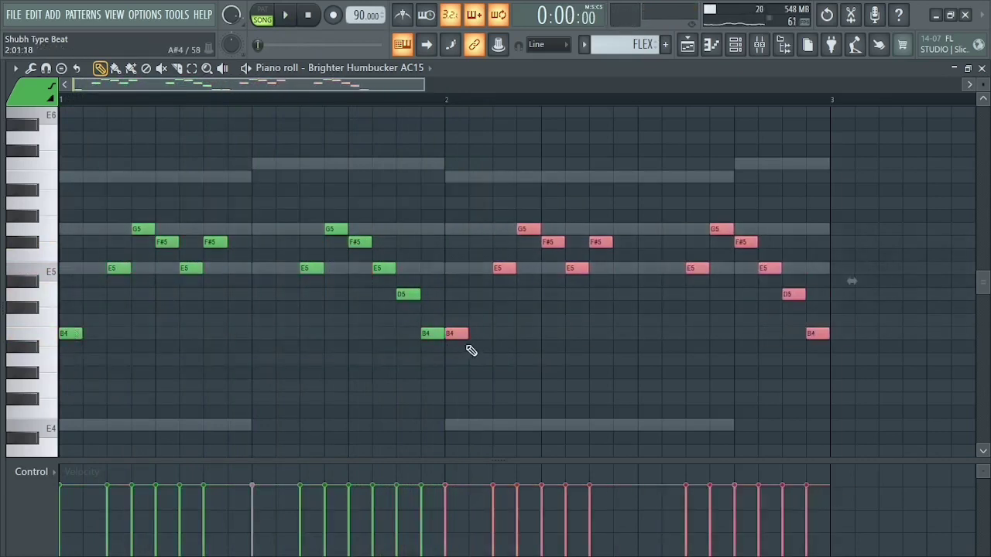
key(space)
scroll(560, 113, down, 2)
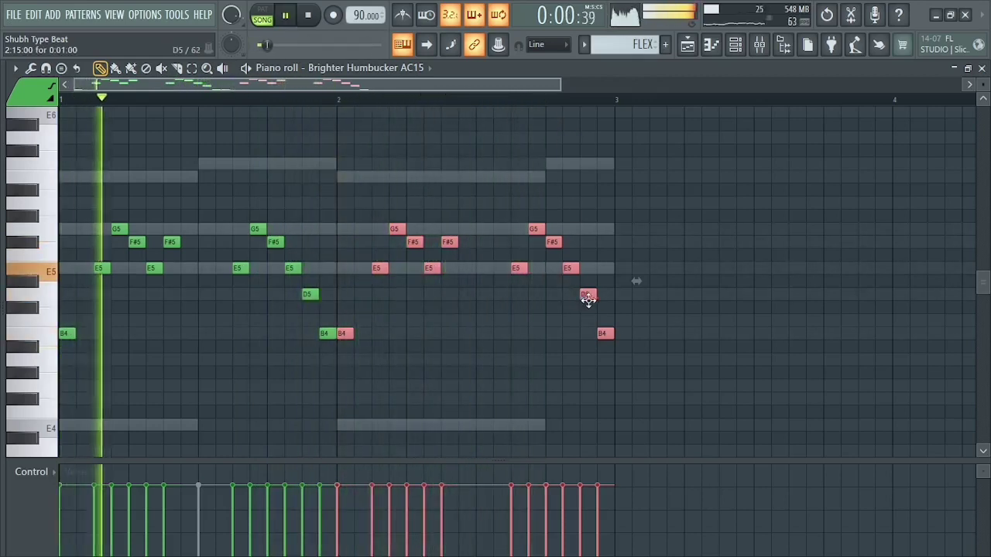
right_click(601, 332)
right_click(592, 295)
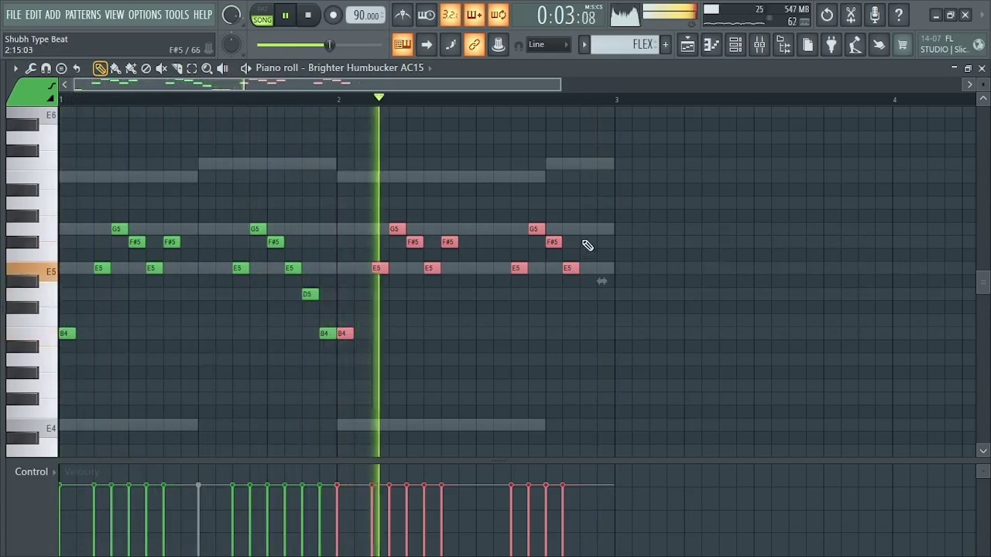
click(587, 294)
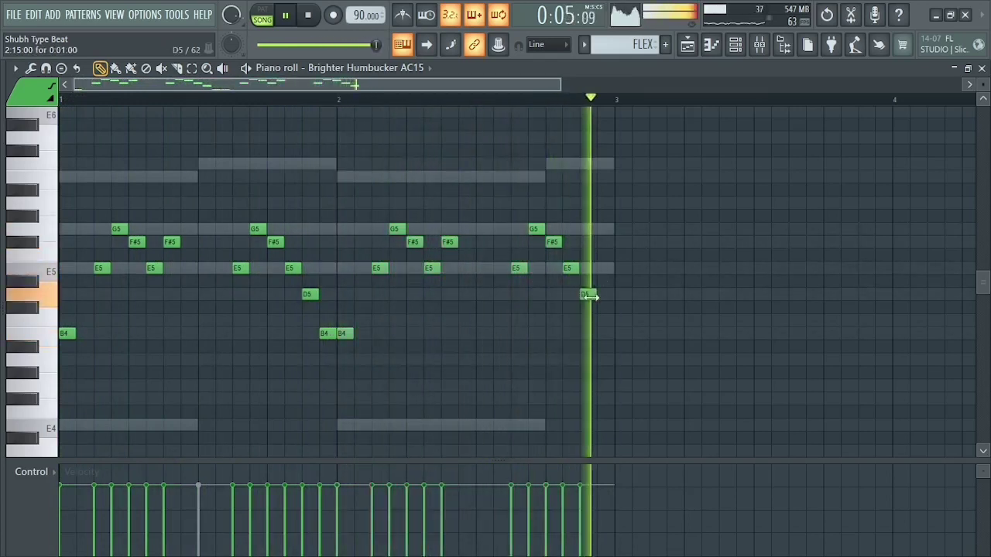
right_click(588, 294)
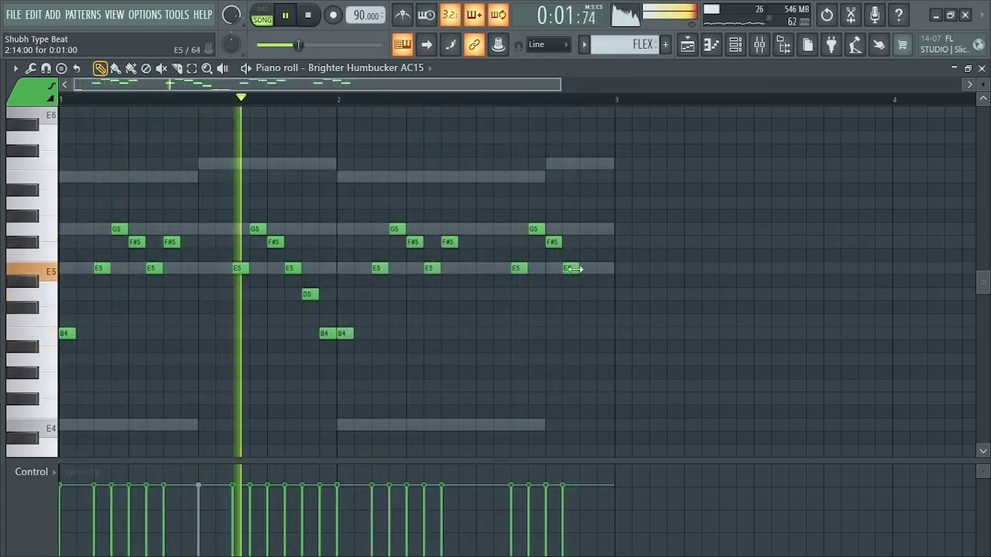
key(space)
Randomize the velocities of the guitar melody notes and return to the playlist.
key(alt+r)
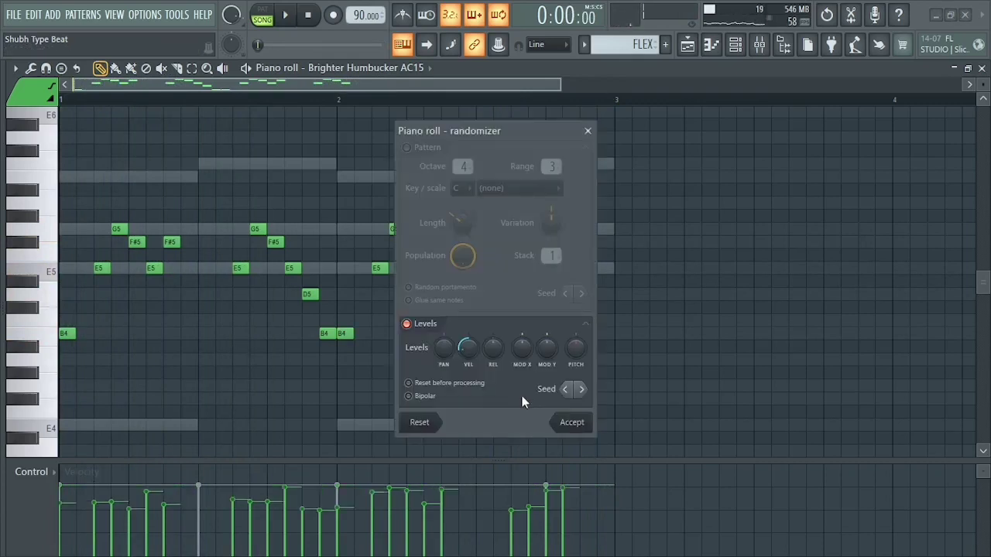
click(571, 422)
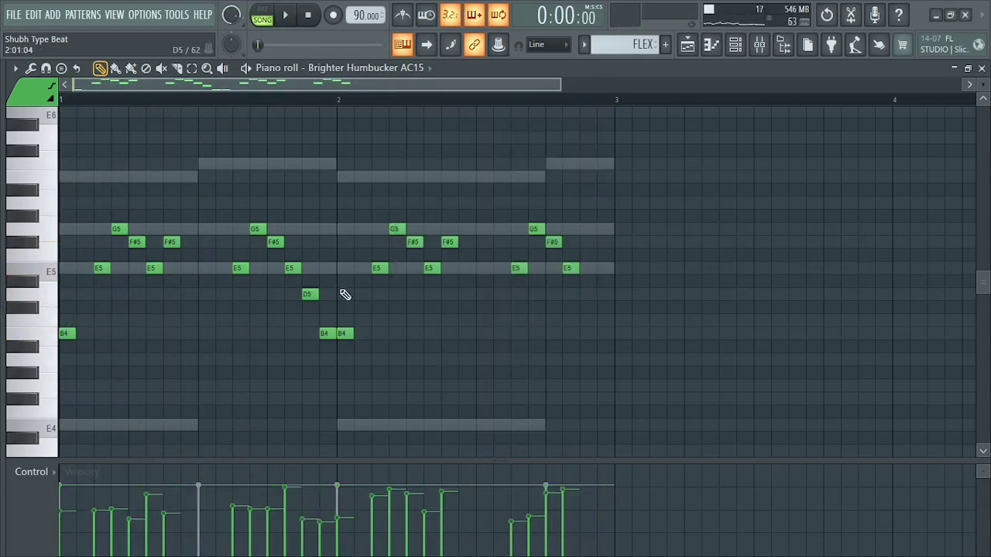
click(688, 45)
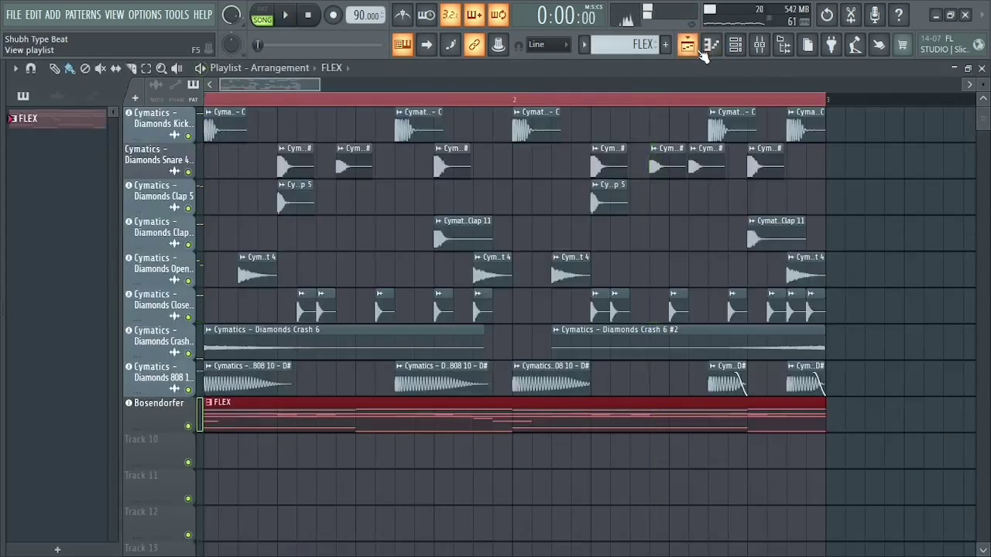
scroll(199, 229, down, 2)
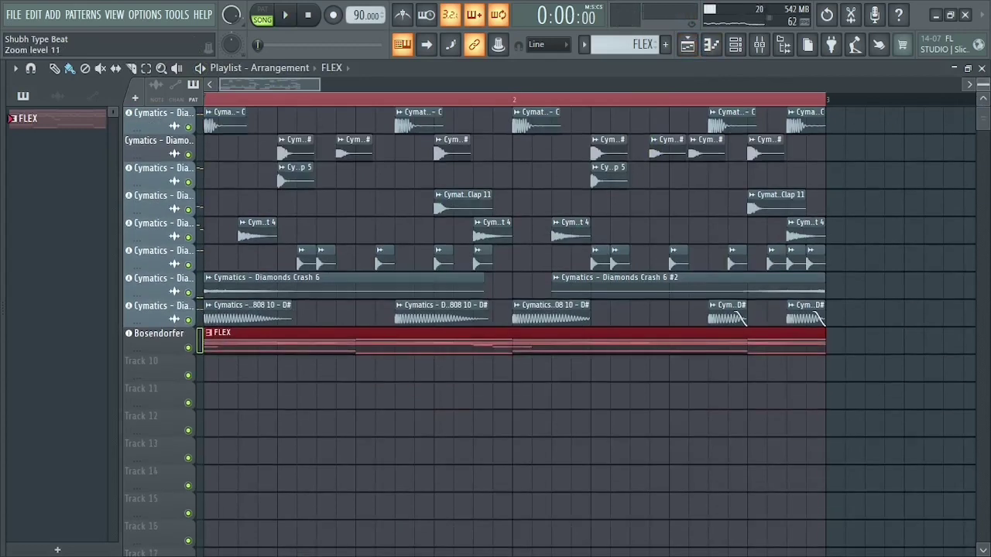
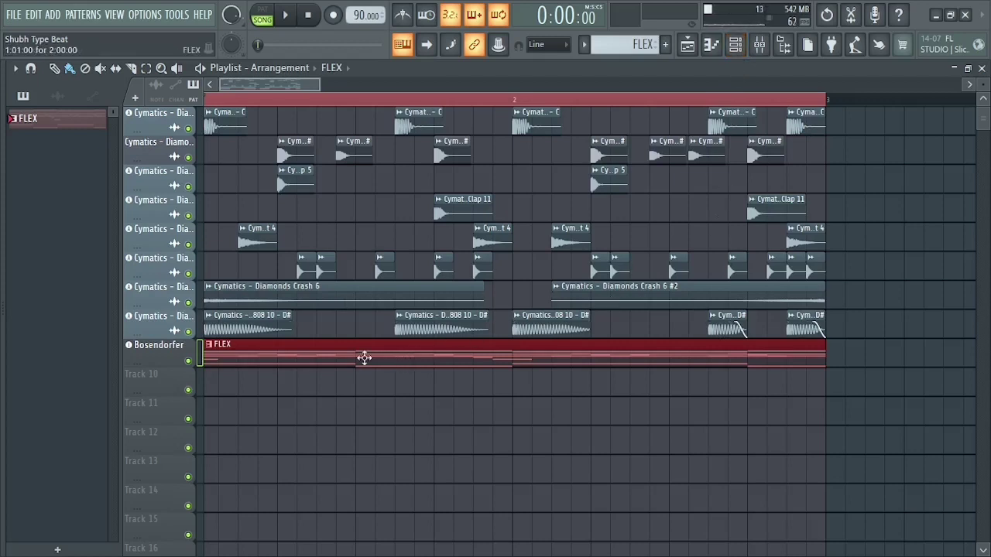
Browse the sample library to the Stabs folder in the FX section of Sounds of KSHMR Vol 4 Complete Edition.
key(alt+F8)
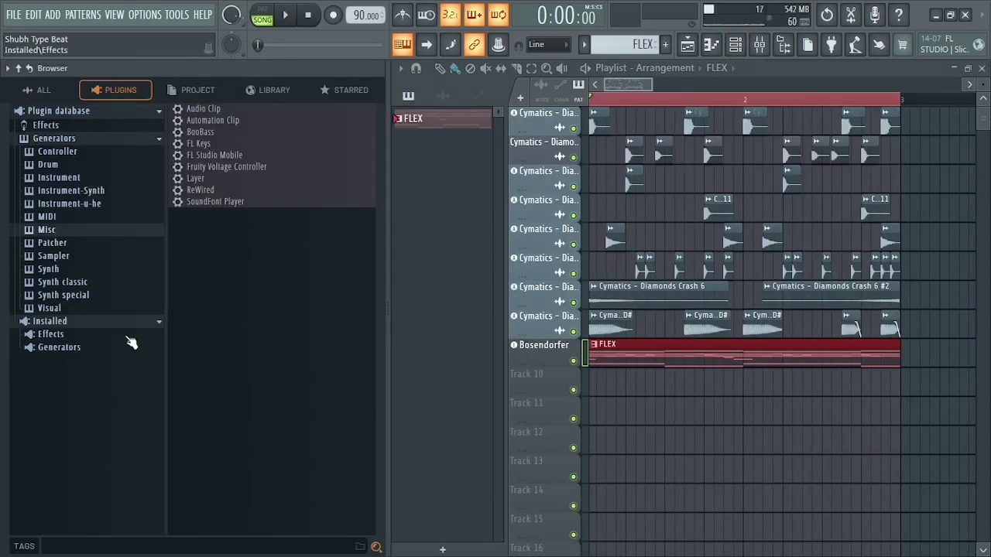
click(35, 89)
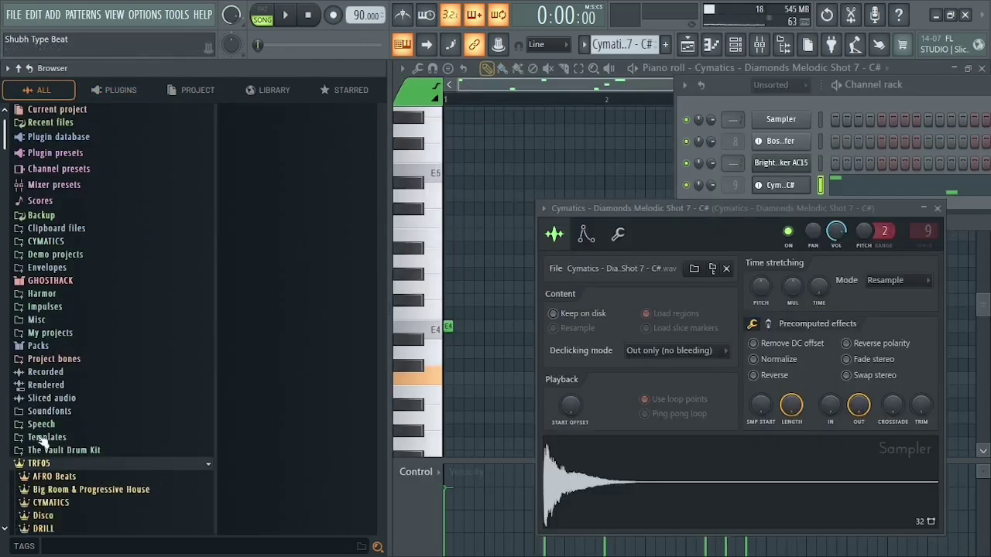
drag(6, 163, 9, 422)
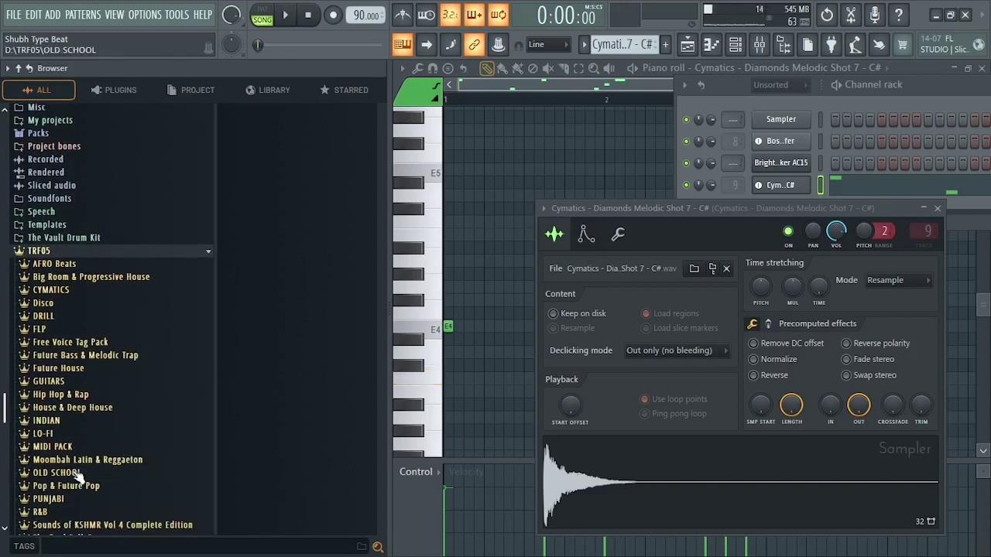
click(122, 525)
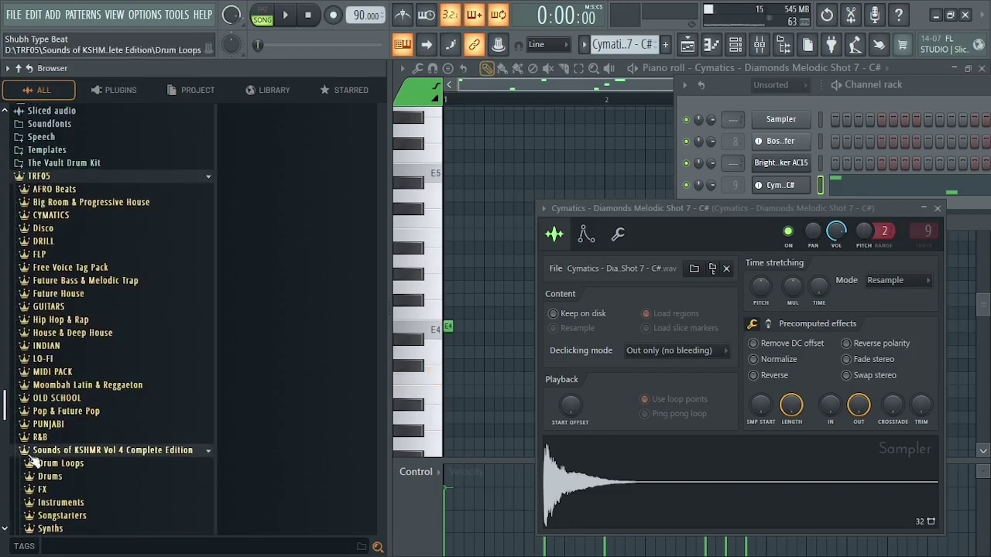
drag(4, 403, 4, 471)
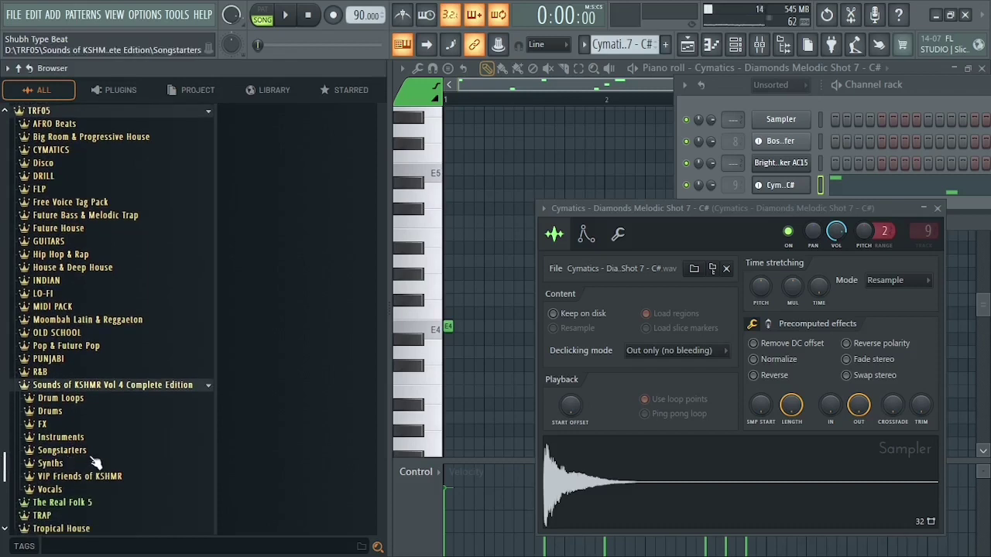
click(58, 438)
click(36, 400)
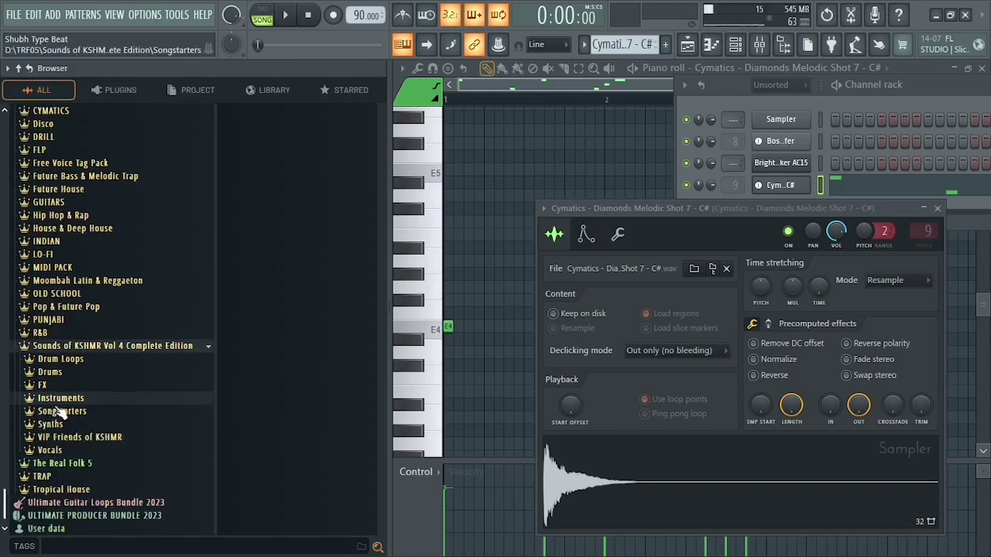
click(43, 386)
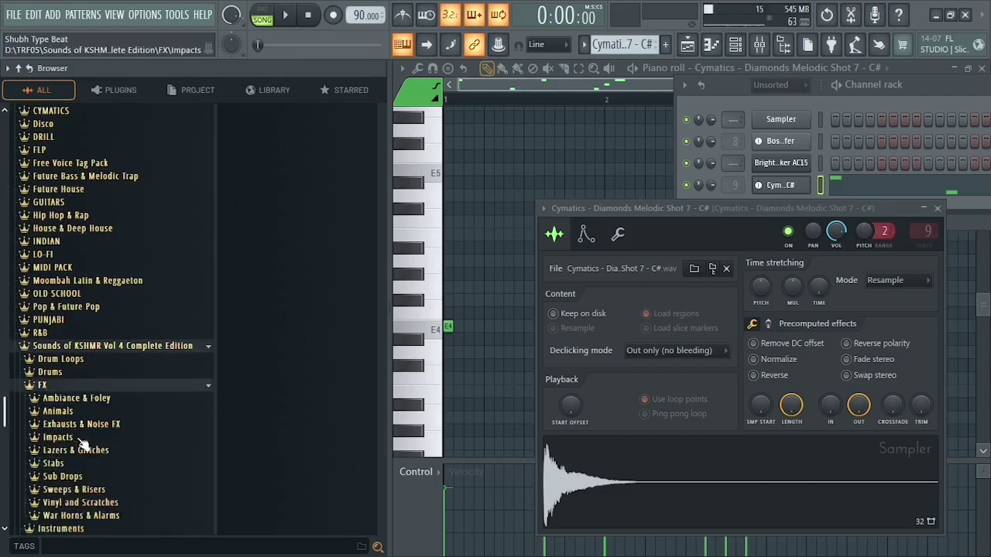
click(67, 466)
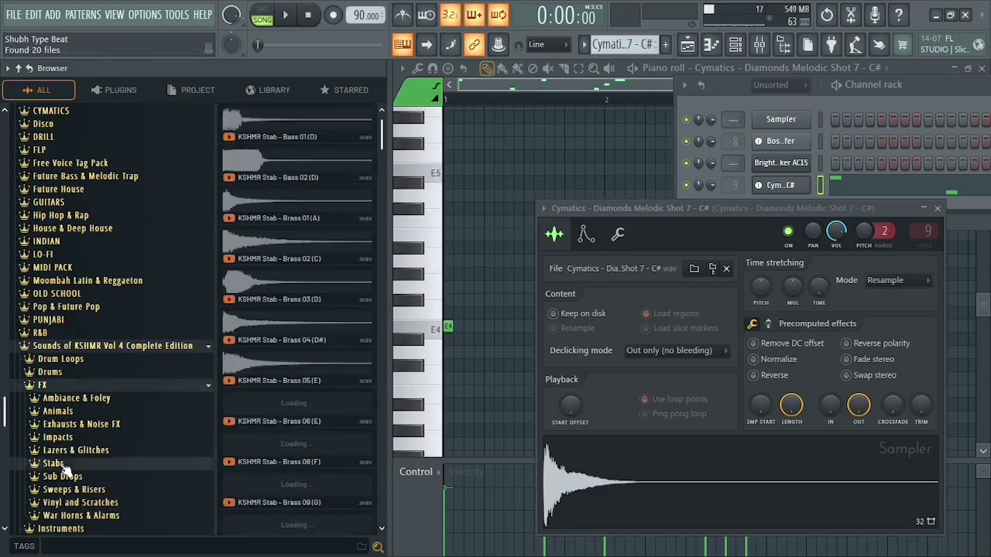
Audition the KSHMR bass and brass stab samples in different keys to find a replacement for the melodic shot.
click(277, 425)
click(286, 382)
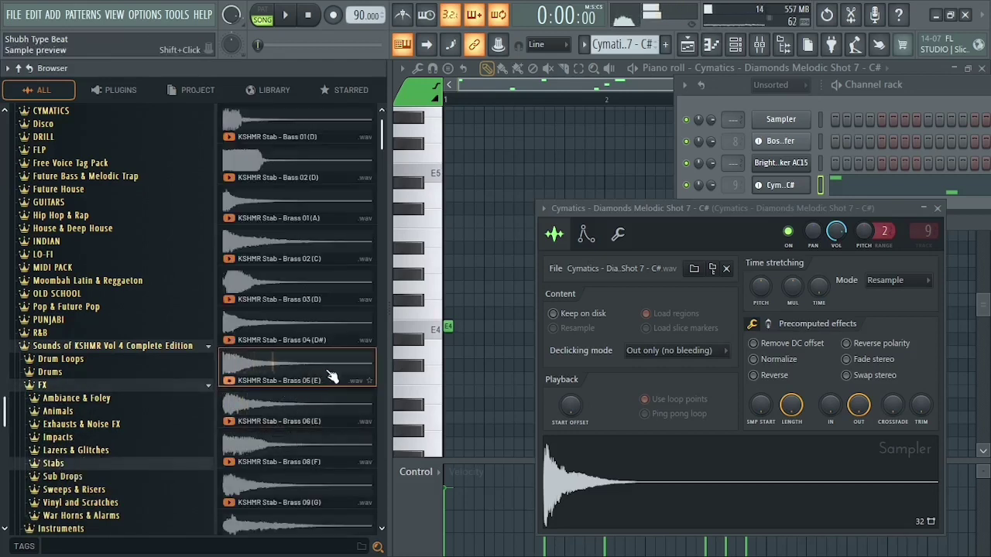
click(287, 334)
click(285, 296)
click(283, 257)
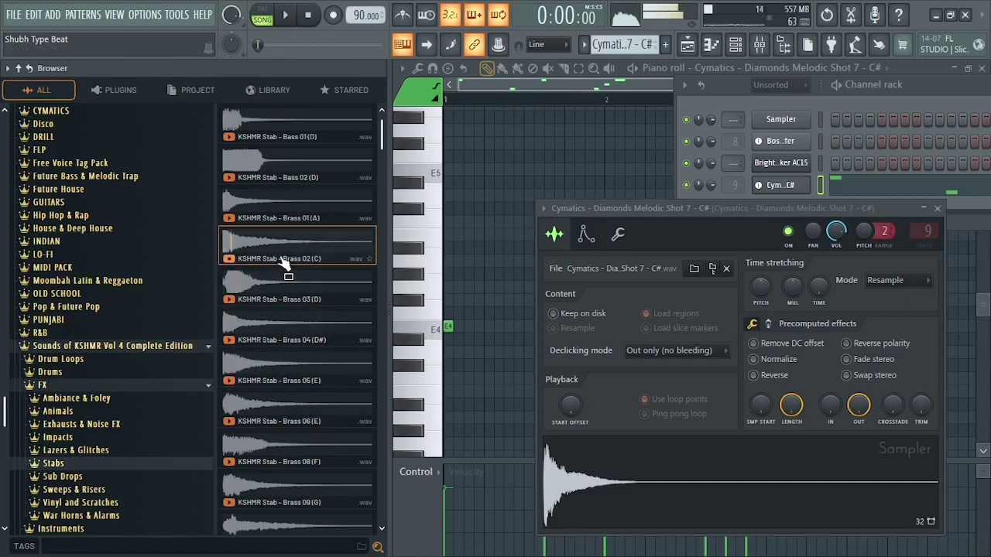
click(272, 214)
click(272, 180)
click(269, 133)
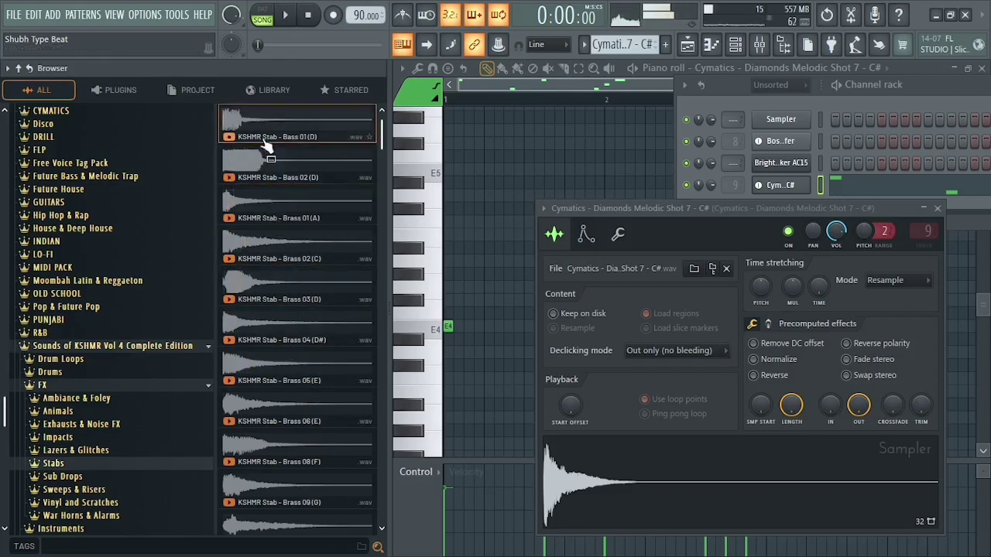
click(283, 399)
click(264, 379)
click(279, 460)
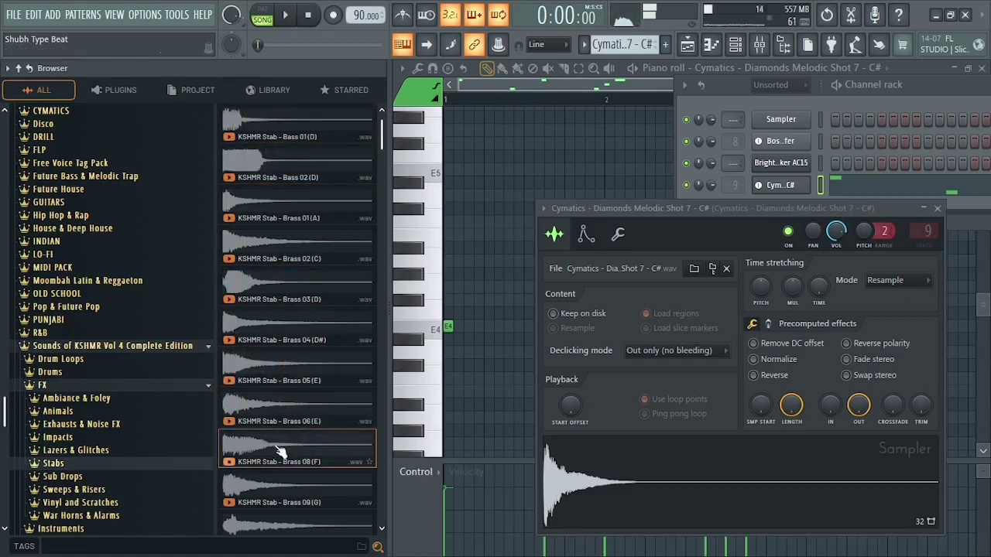
click(287, 524)
click(281, 481)
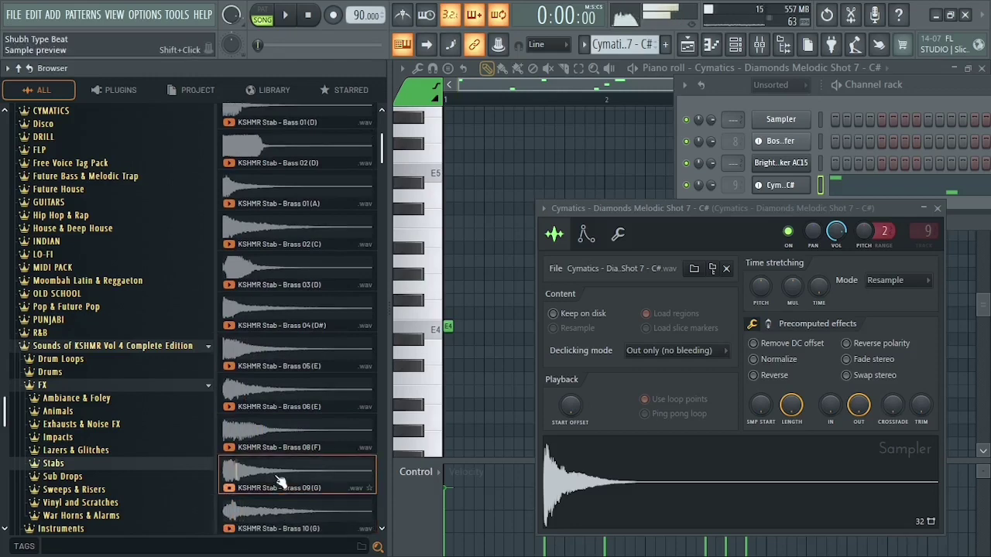
Replace the Melodic Shot 7 channel's sample with KSHMR Stab - Brass 05 (E) and play the loop while checking its miscellaneous settings.
click(285, 379)
drag(269, 384, 350, 470)
key(space)
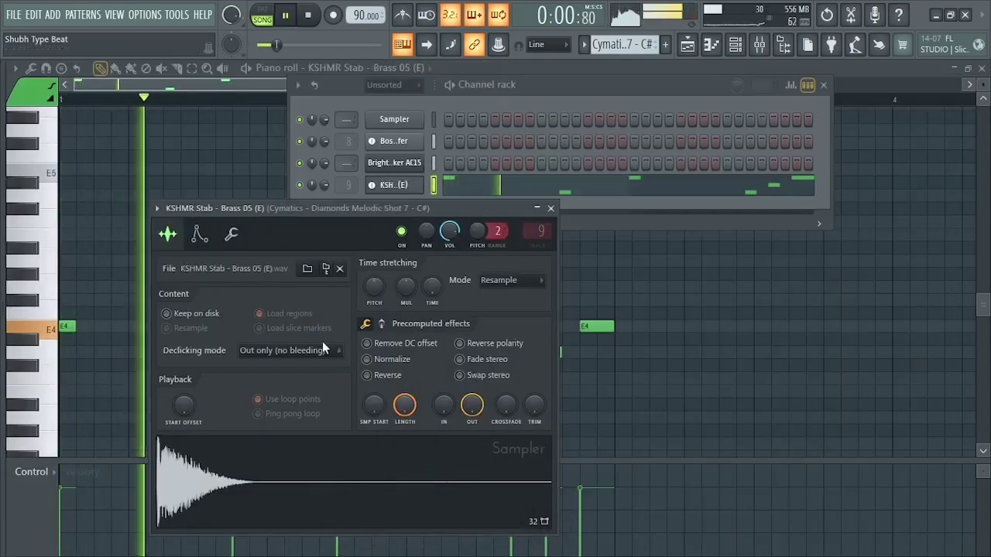
click(231, 234)
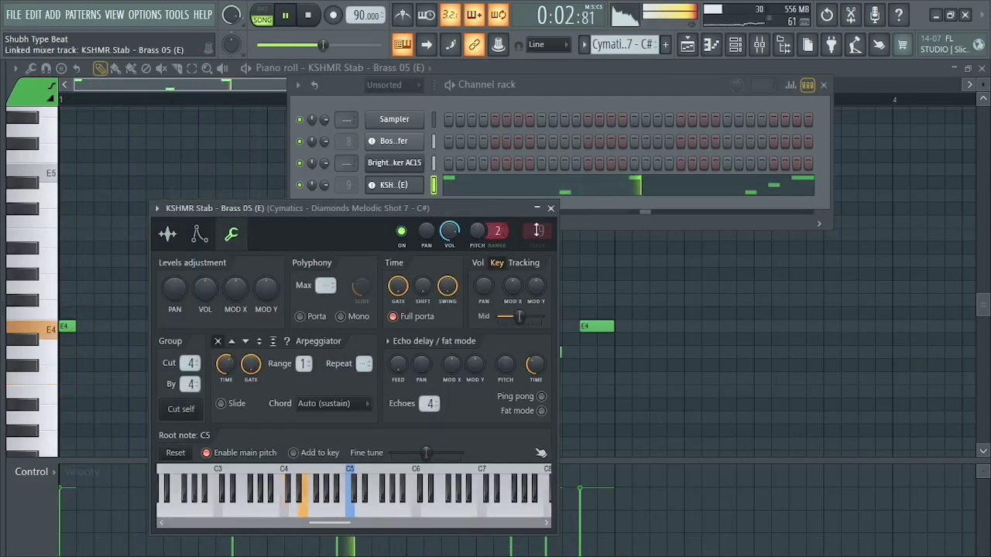
click(551, 209)
key(space)
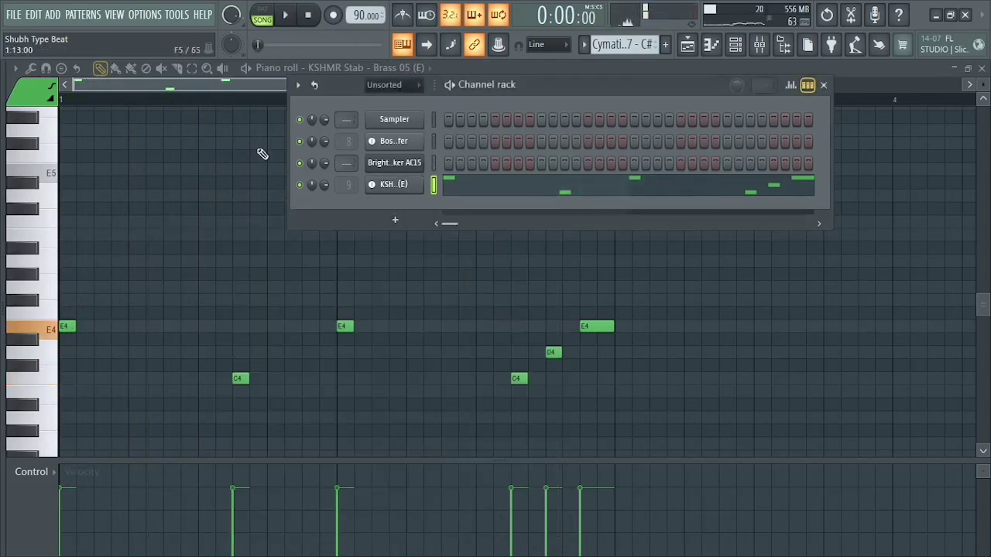
Transpose all the brass stab notes up one octave and play back the result.
click(185, 86)
key(ctrl+Up)
key(space)
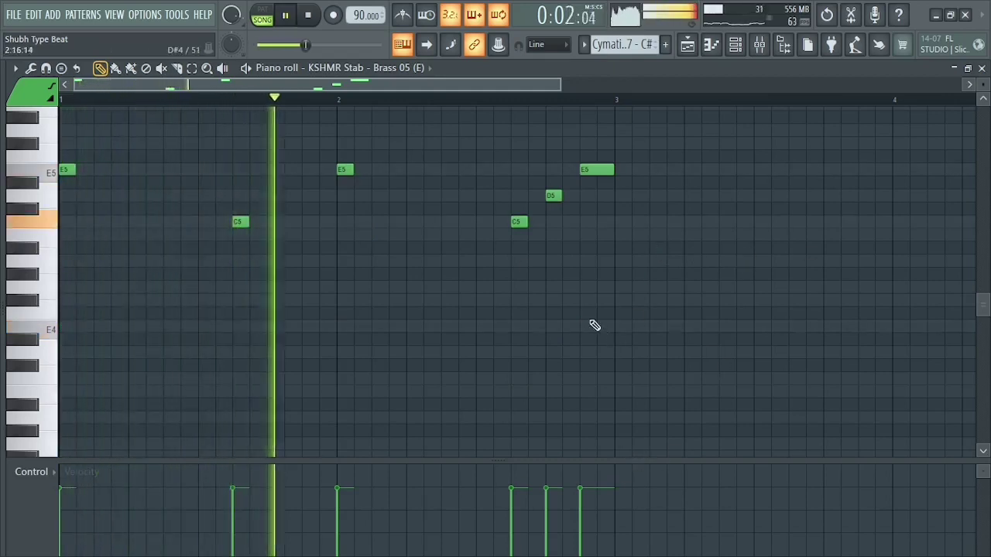
key(space)
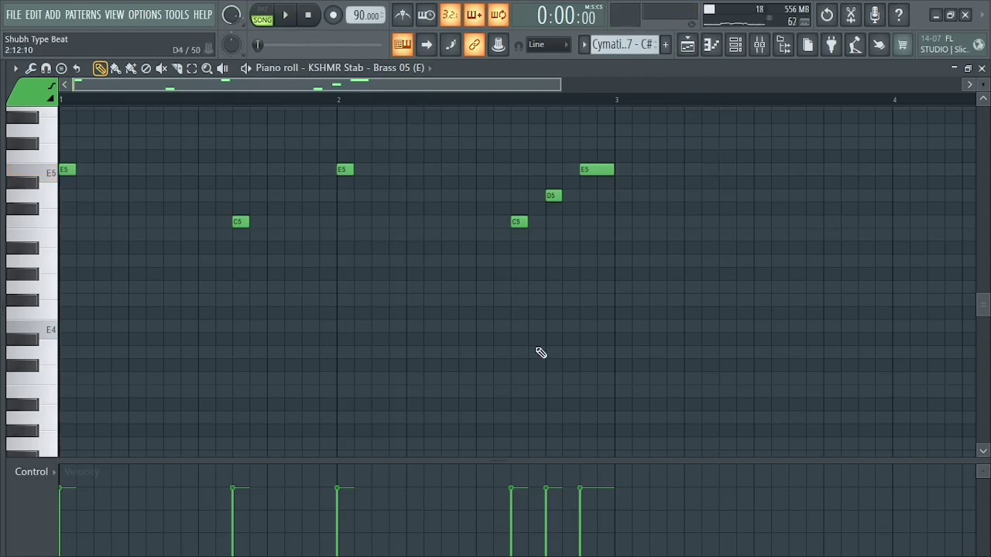
Place the brass stab pattern across both bars on playlist track 10 and play the loop with the Bosendorfer track muted.
click(737, 48)
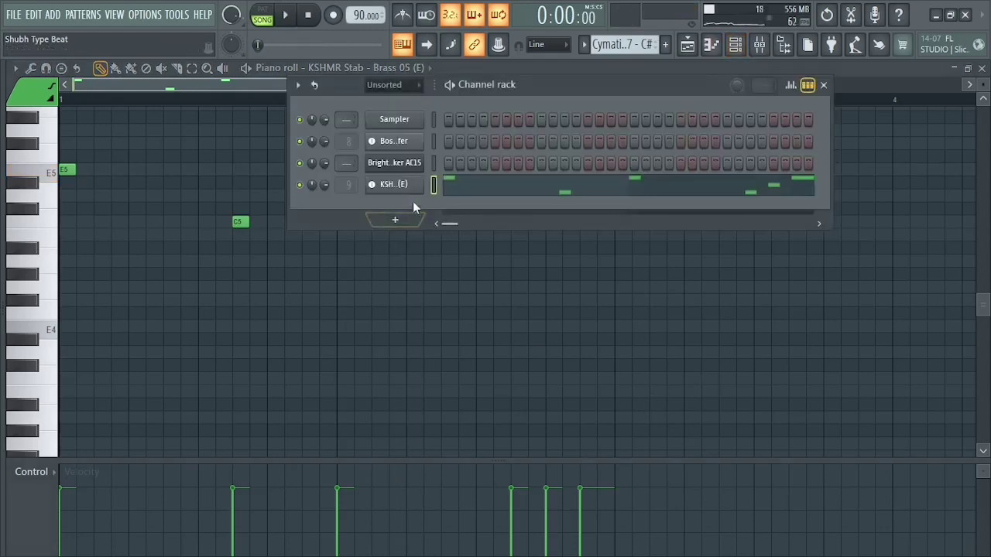
click(688, 44)
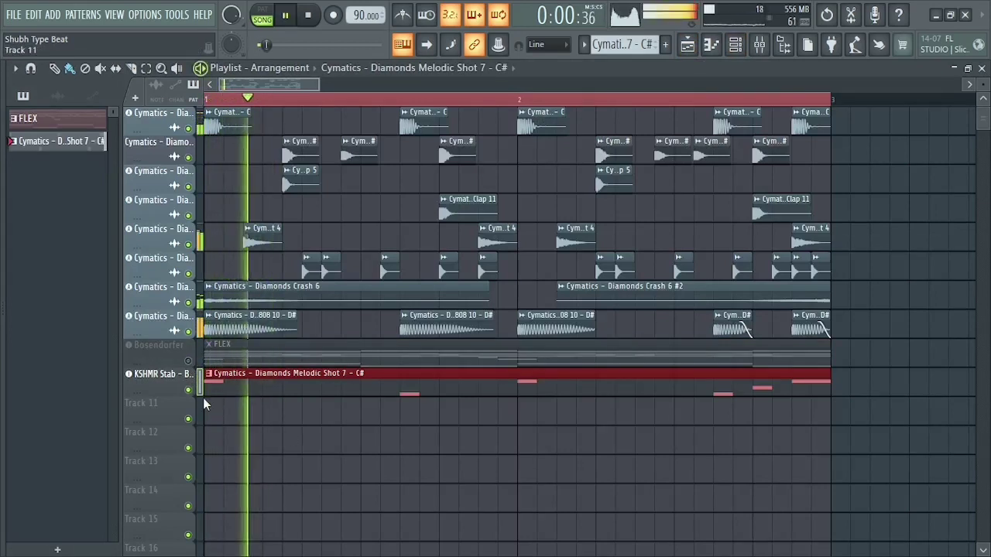
Compare the loop with the brass stab track muted and unmuted, finishing with both it and the Bosendorfer track on.
click(189, 391)
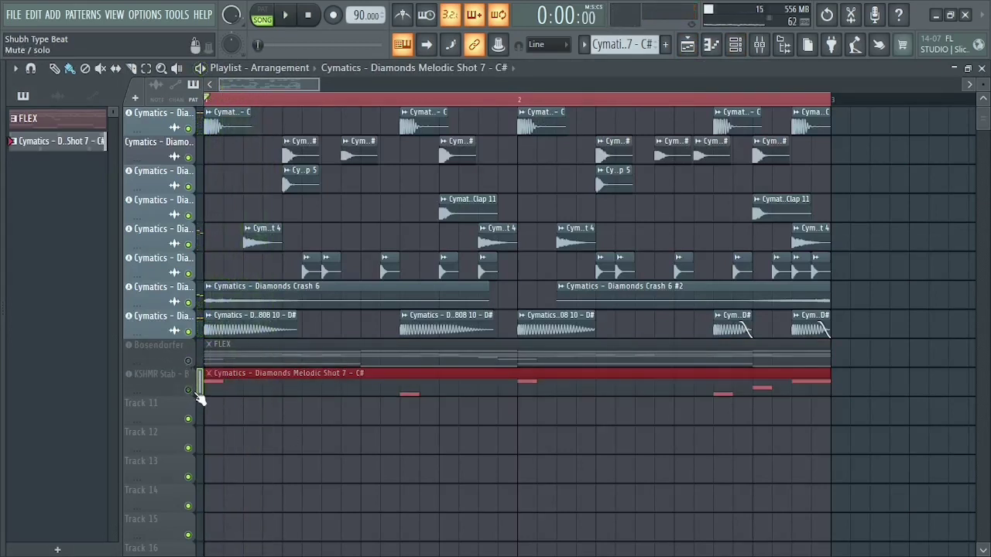
key(space)
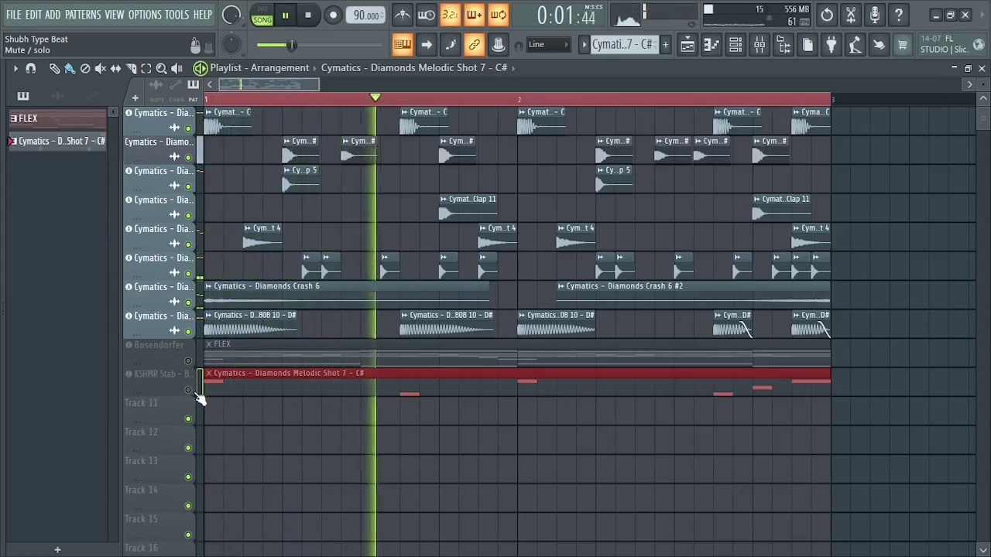
key(space)
click(195, 392)
key(space)
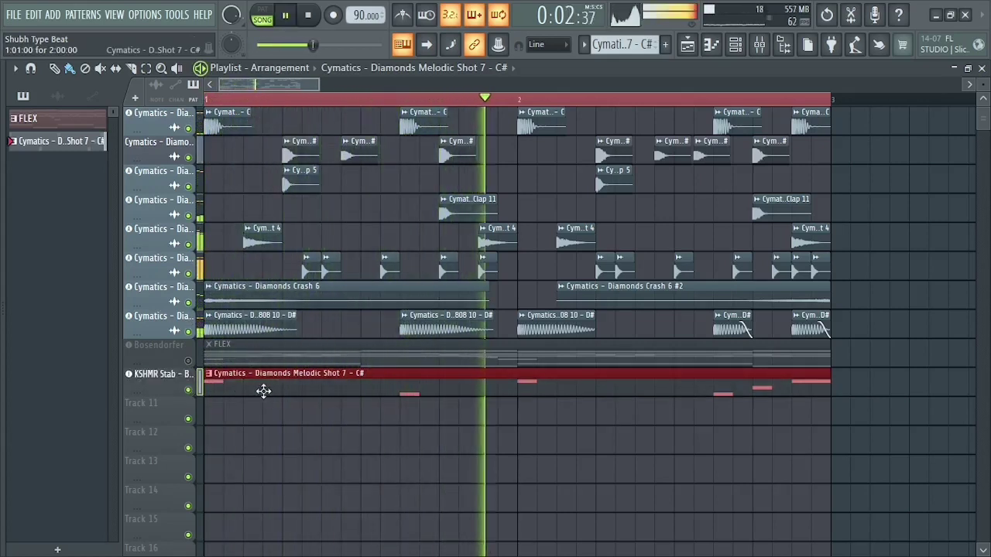
key(space)
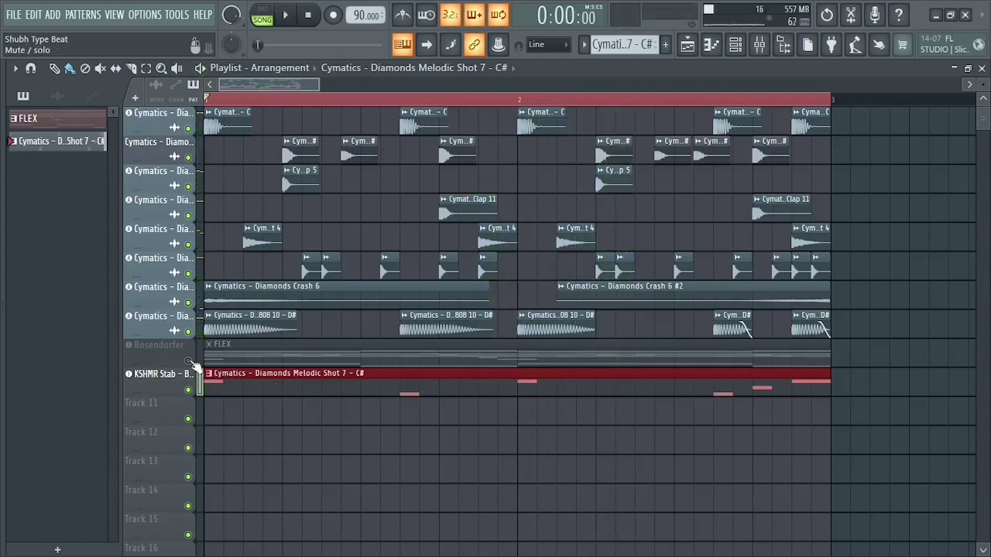
click(189, 361)
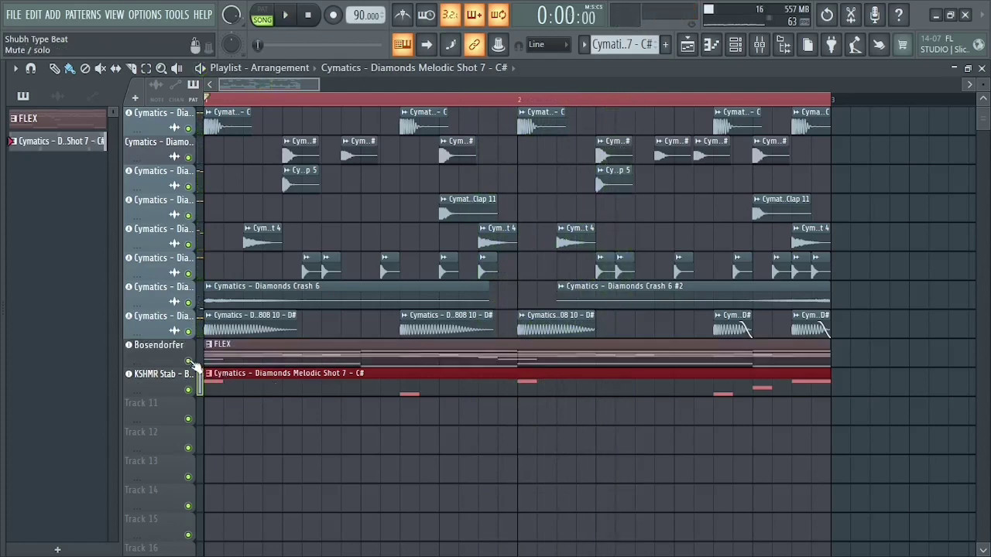
Set the brass stab's root note to E5 and its quick fade out to 44%, and listen to the loop.
click(755, 46)
click(393, 186)
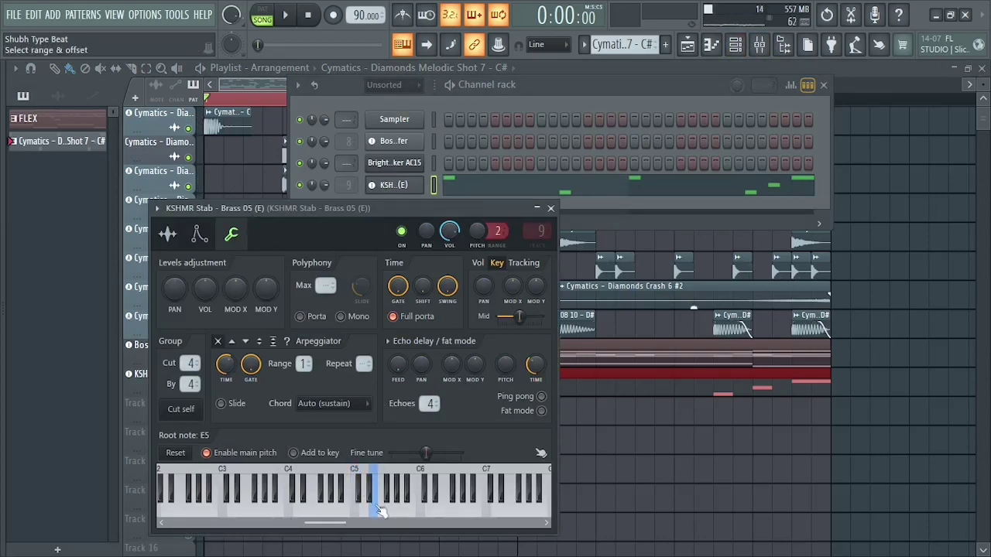
click(167, 234)
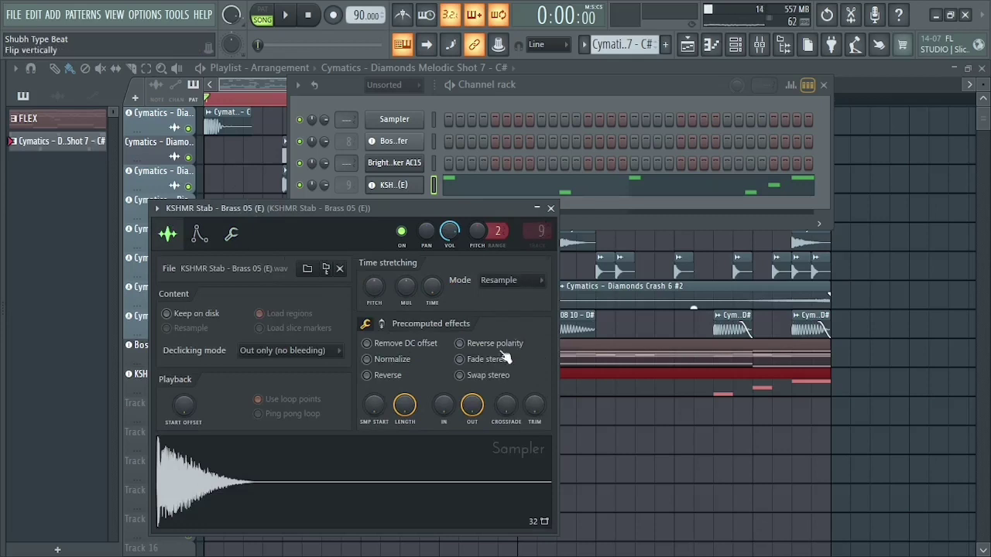
drag(472, 403, 478, 402)
key(space)
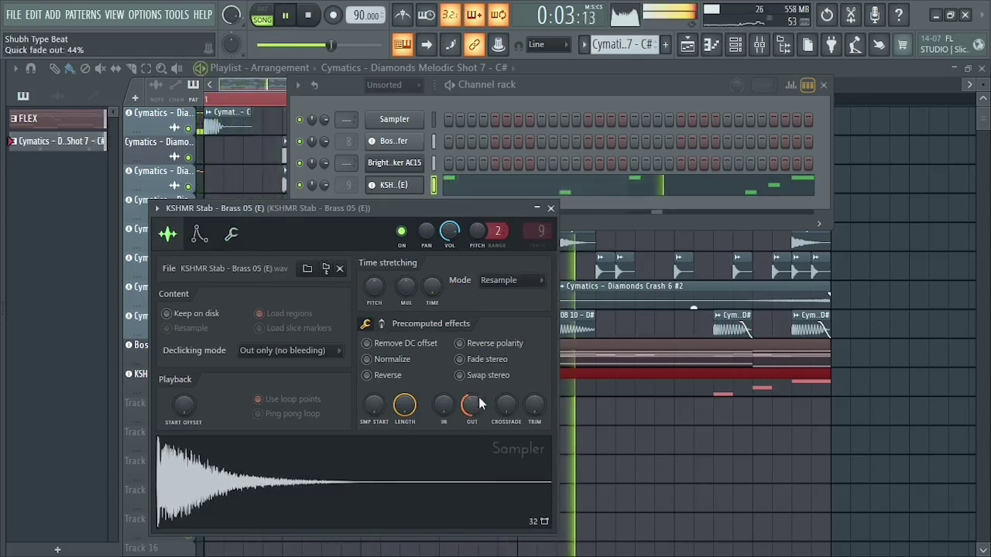
click(550, 209)
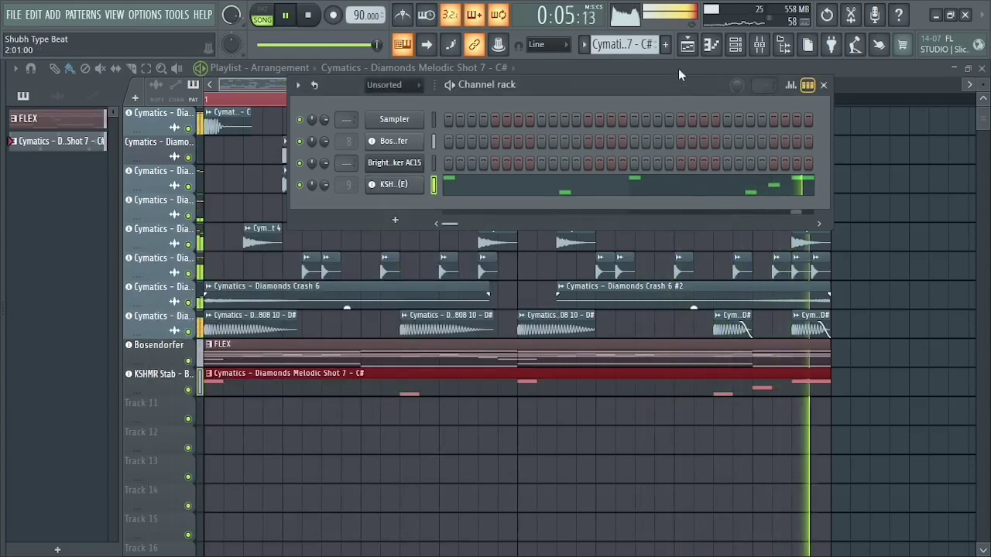
key(F6)
key(space)
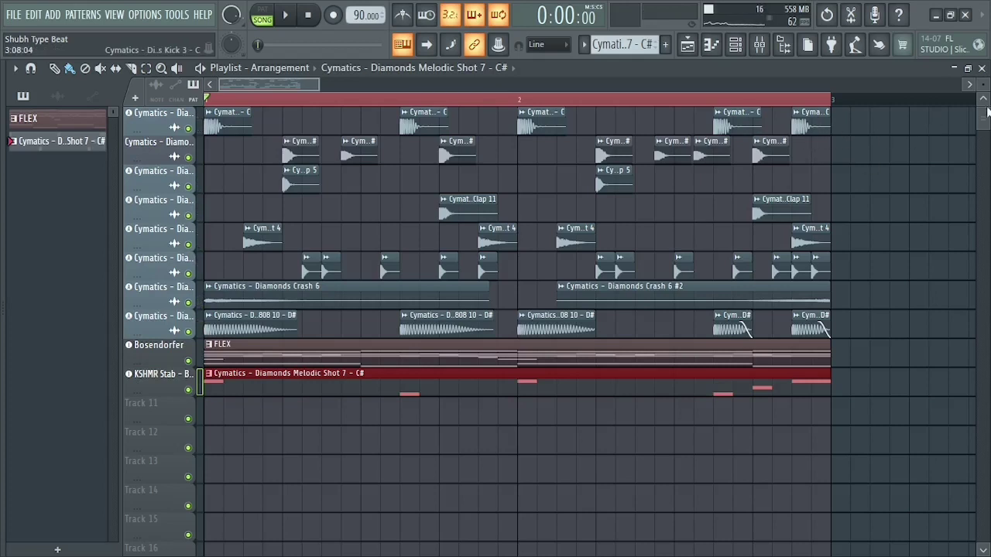
Consolidate the kick clips on the first playlist track into one two-bar audio clip.
scroll(968, 145, up, 2)
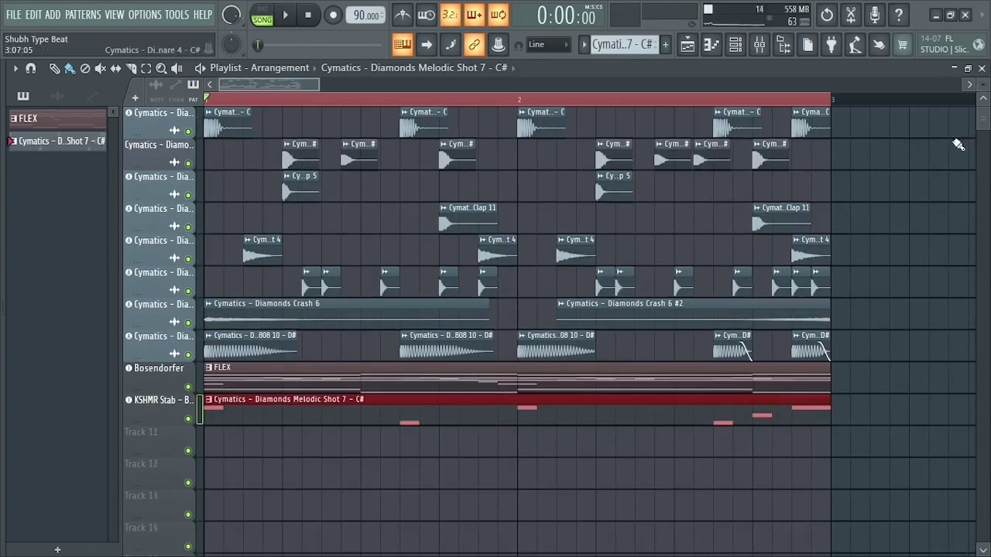
scroll(984, 90, up, 1)
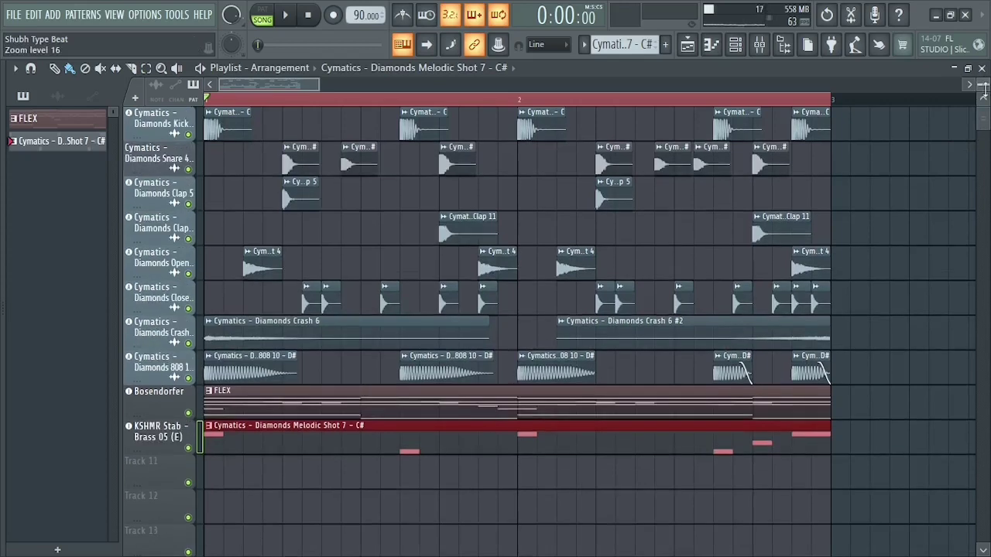
click(866, 131)
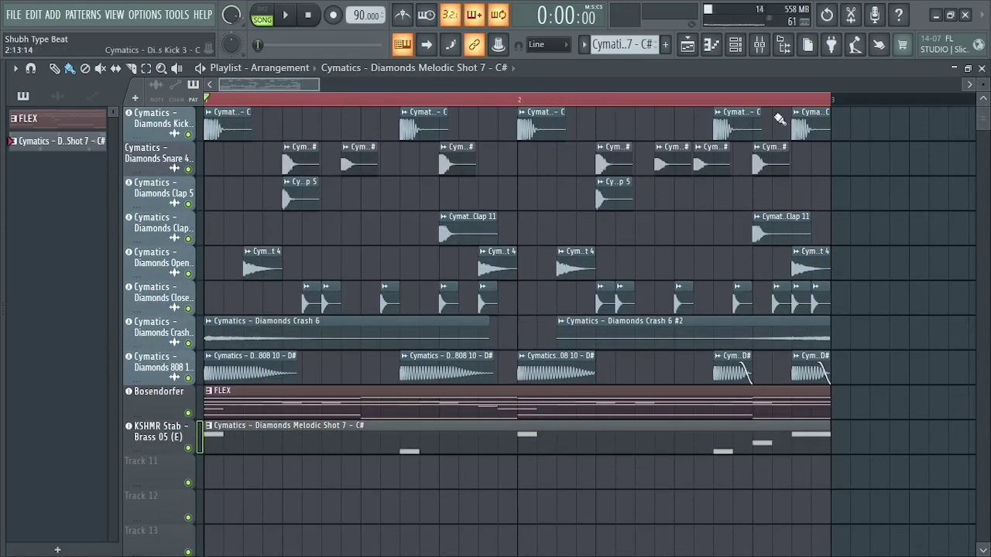
key(ctrl+a)
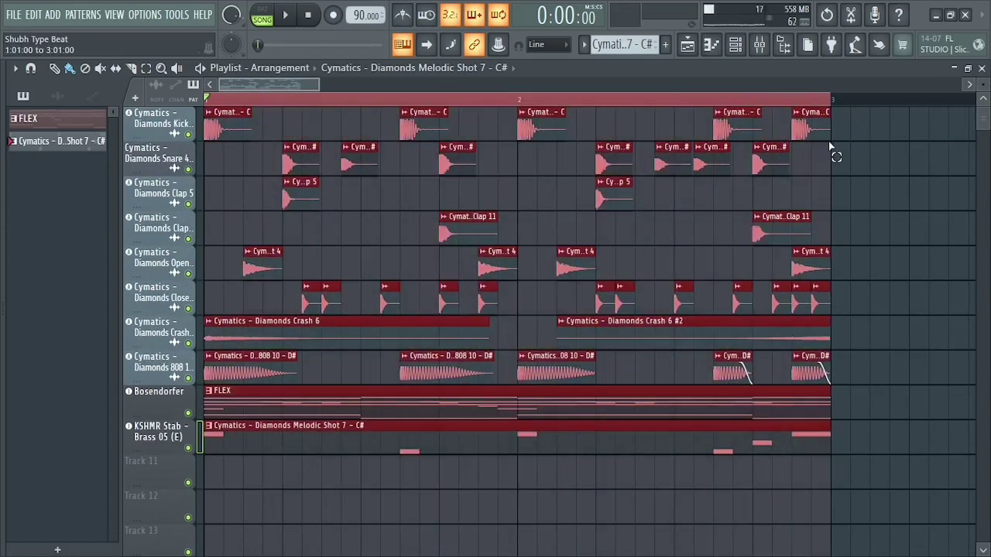
scroll(326, 87, down, 2)
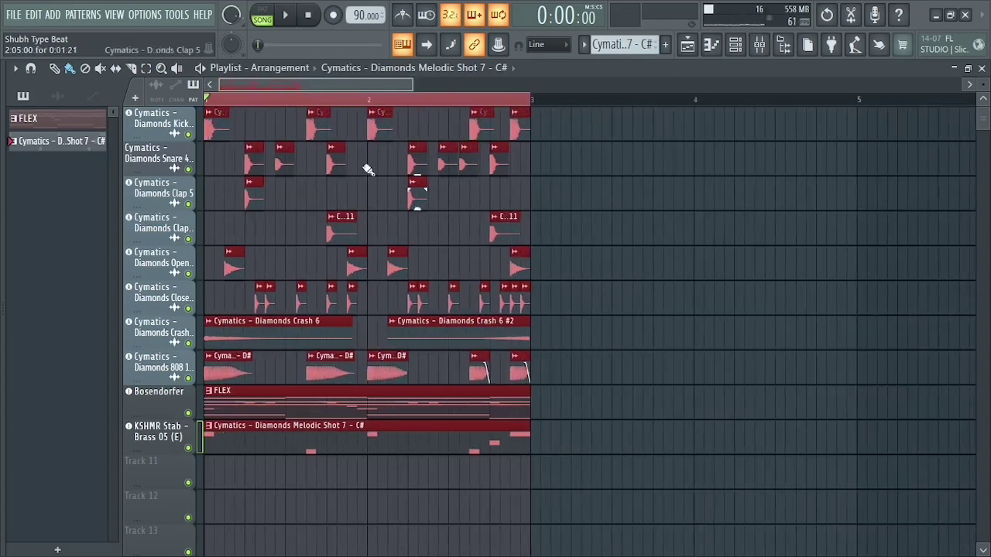
scroll(410, 85, up, 2)
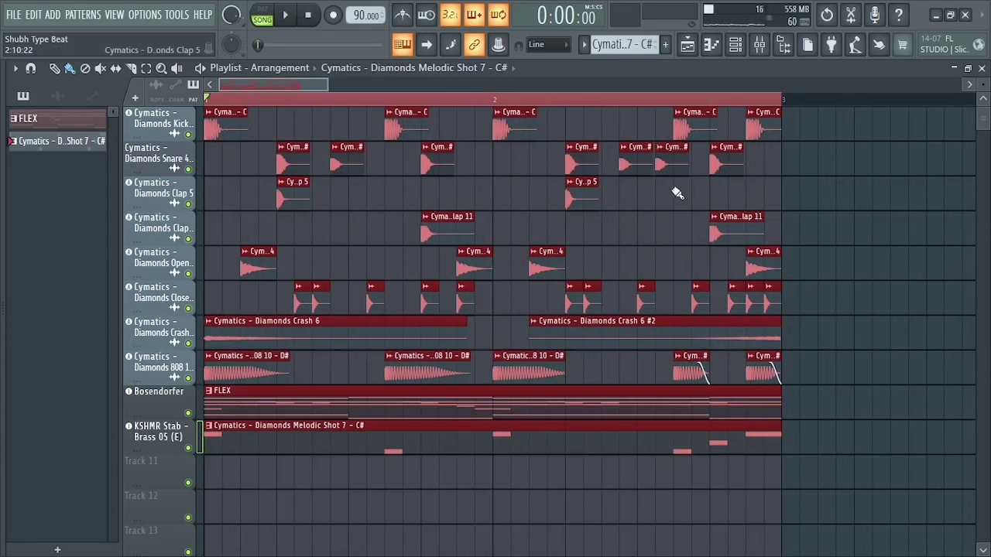
drag(797, 138, 201, 108)
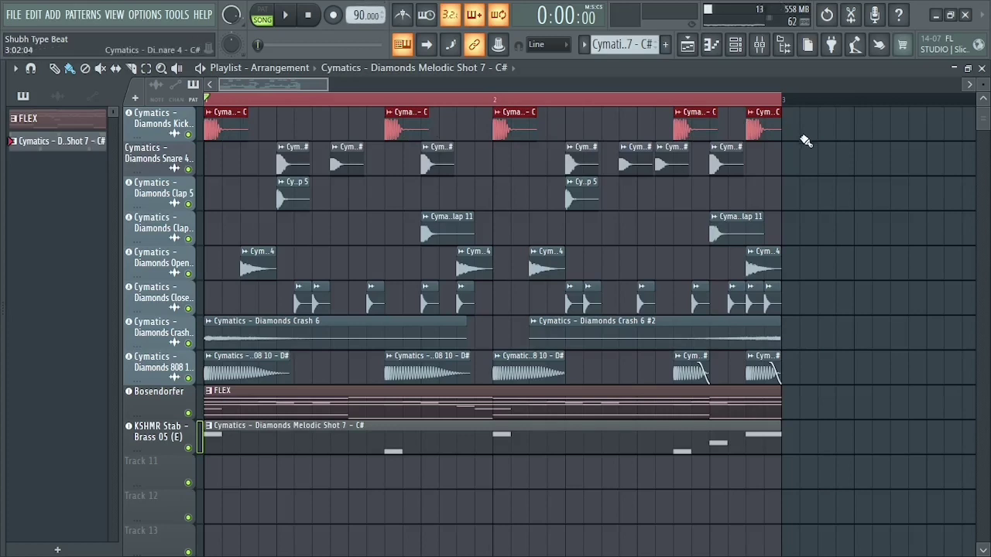
drag(805, 141, 245, 118)
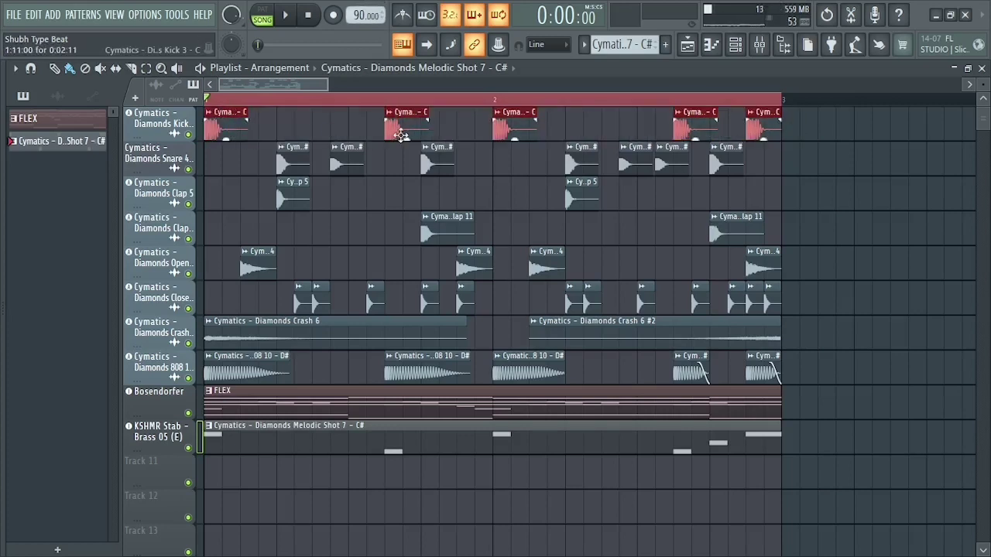
key(ctrl+alt+c)
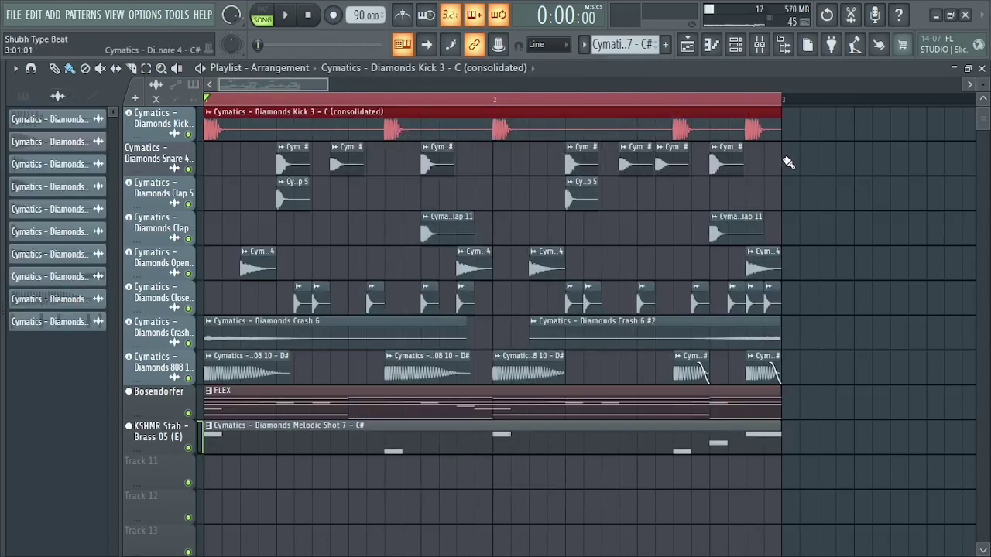
Consolidate the Snare 4, Clap 5 and Clap 11 clips into one two-bar audio clip per track.
drag(786, 176, 244, 170)
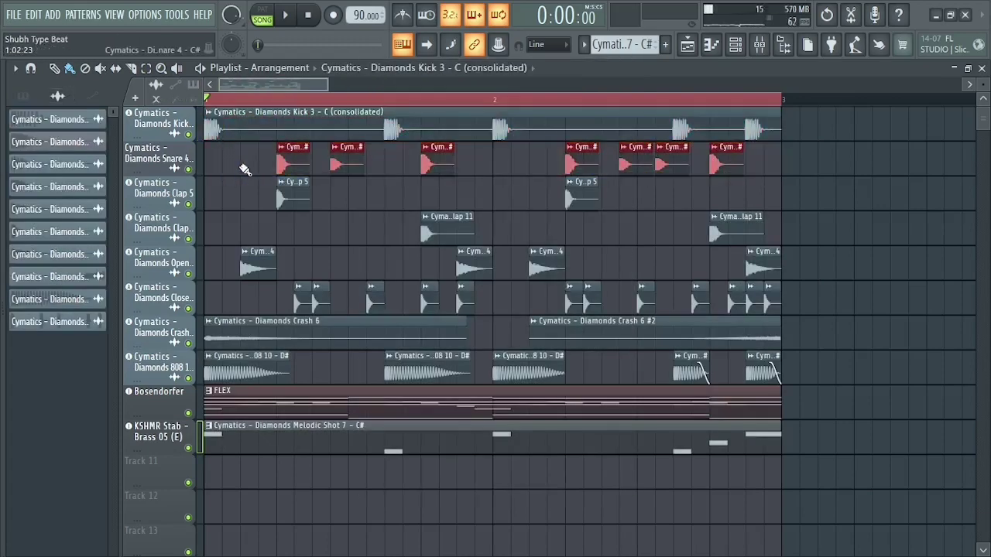
key(ctrl+alt+c)
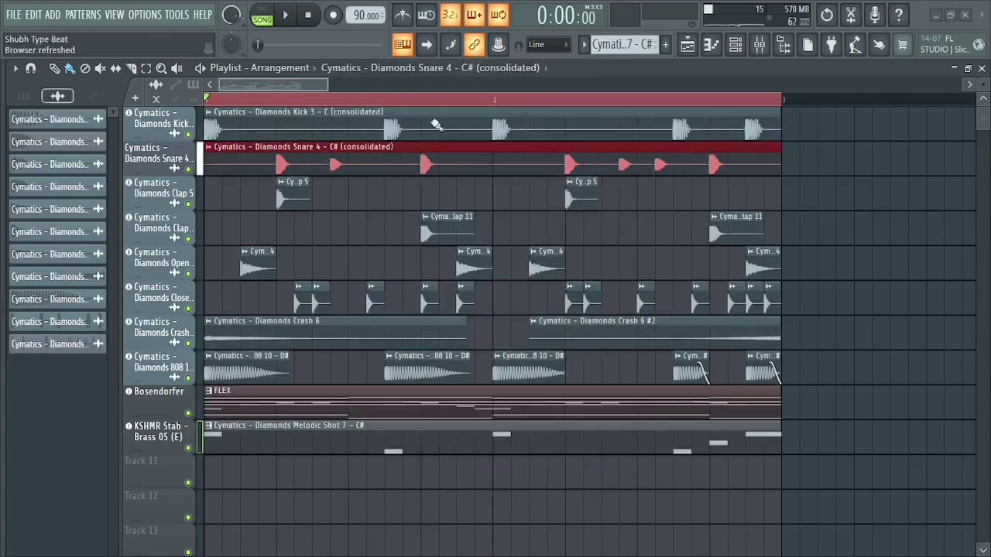
drag(797, 193, 278, 202)
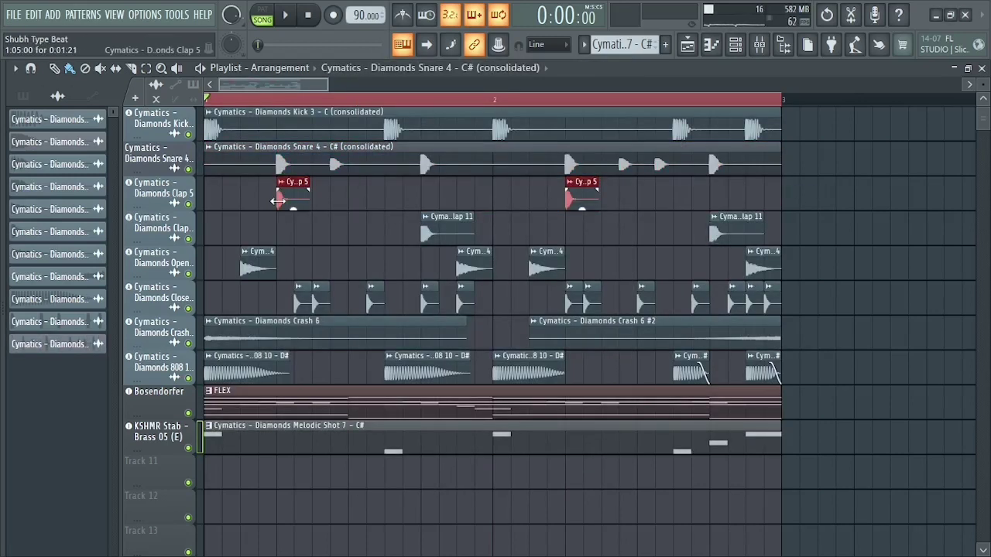
key(ctrl+alt+c)
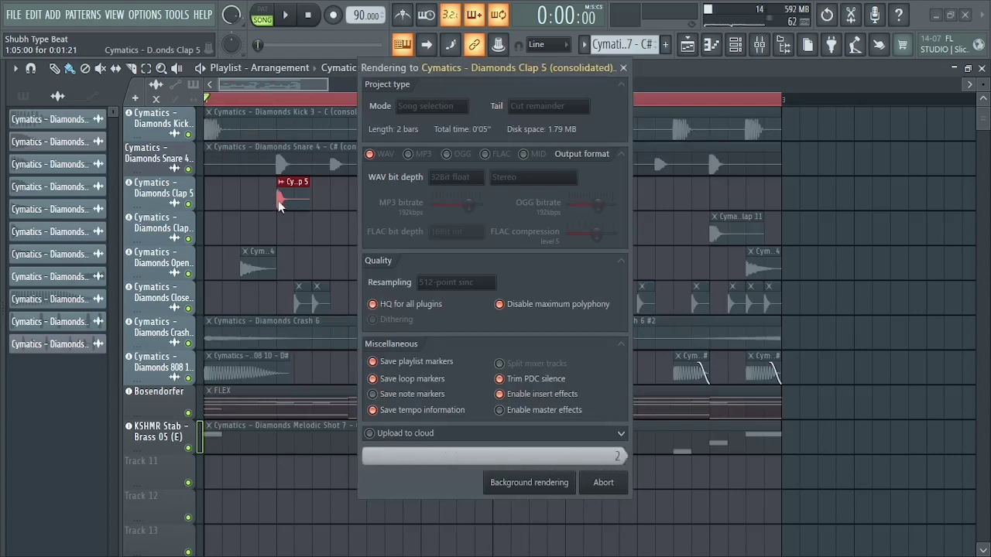
drag(806, 213, 280, 234)
key(ctrl+alt+c)
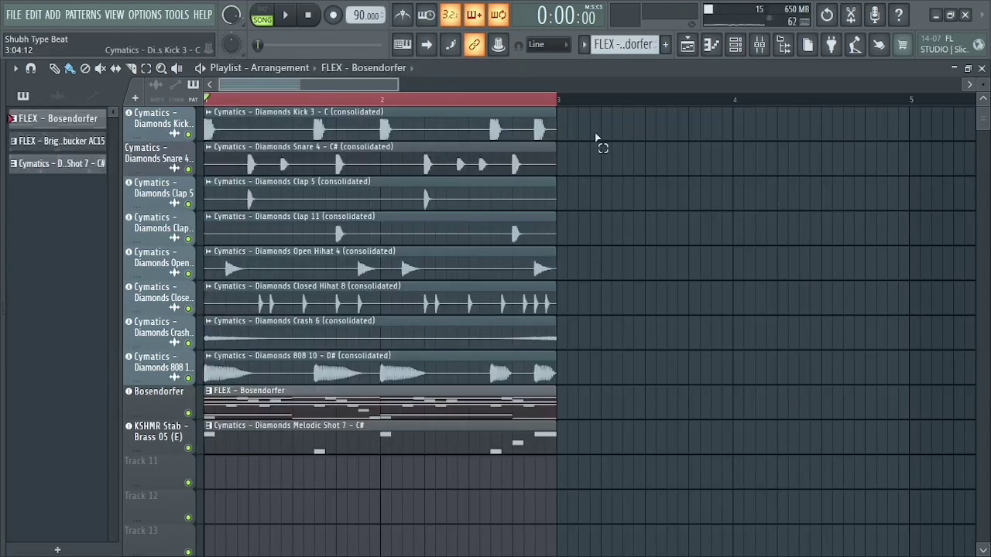
Duplicate the two-bar loop on all ten tracks repeatedly until the arrangement fills bars 1 to 16, and clear the selection.
drag(594, 108, 233, 441)
key(ctrl+b)
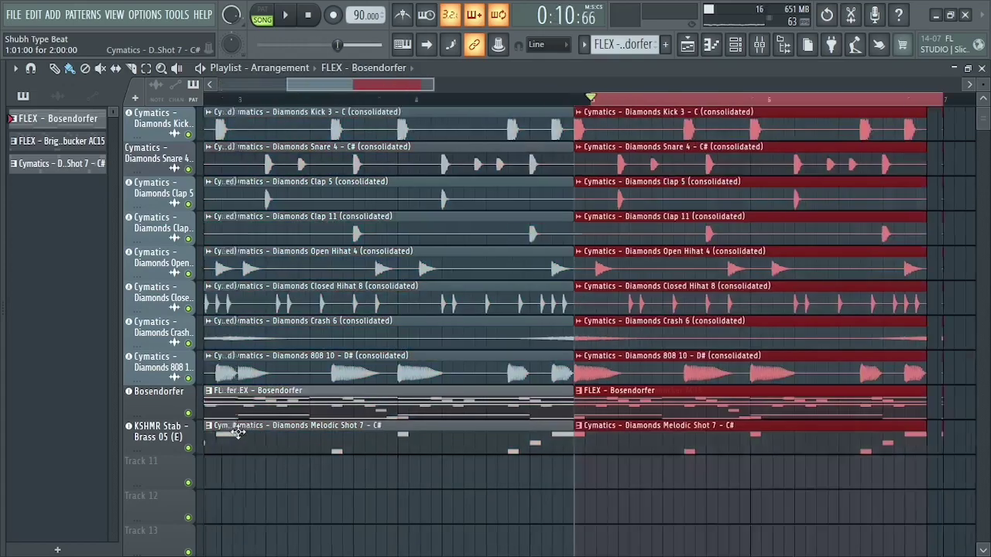
drag(457, 87, 222, 102)
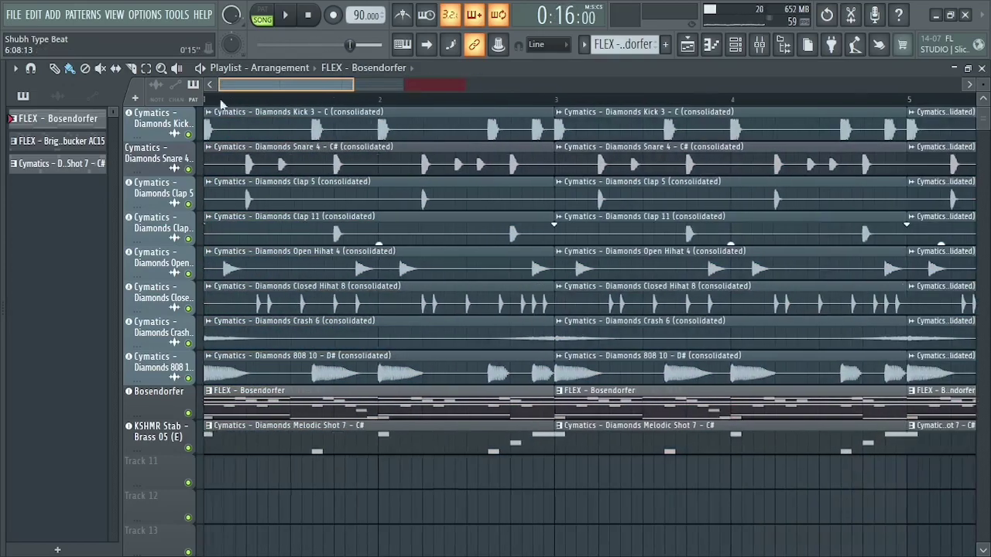
drag(354, 83, 740, 86)
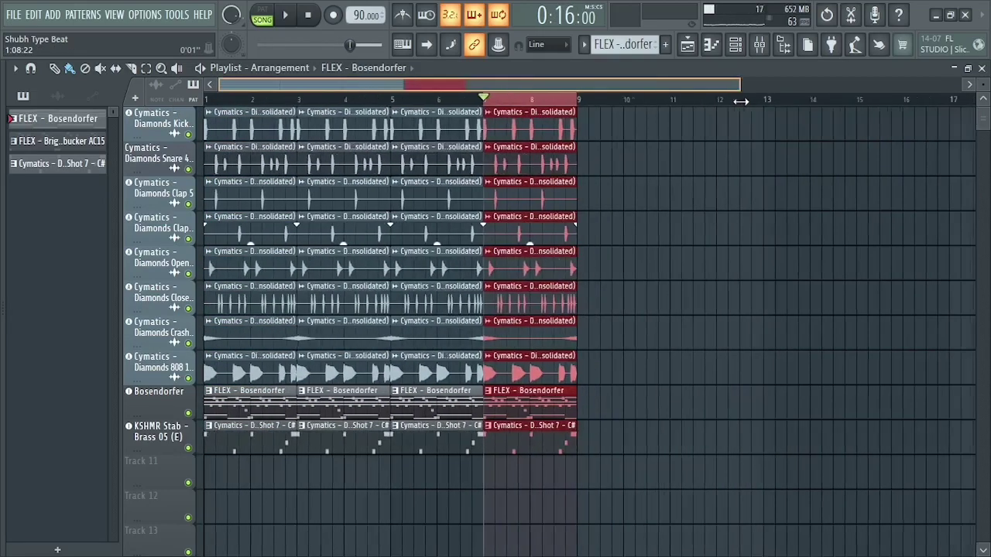
key(ctrl+b)
key(ctrl+b)
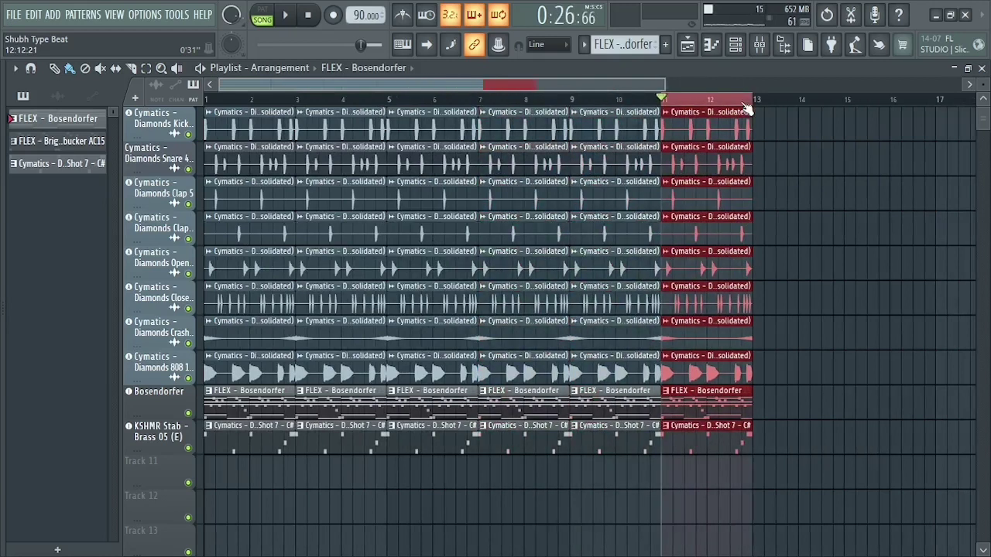
key(ctrl+b)
key(ctrl+b)
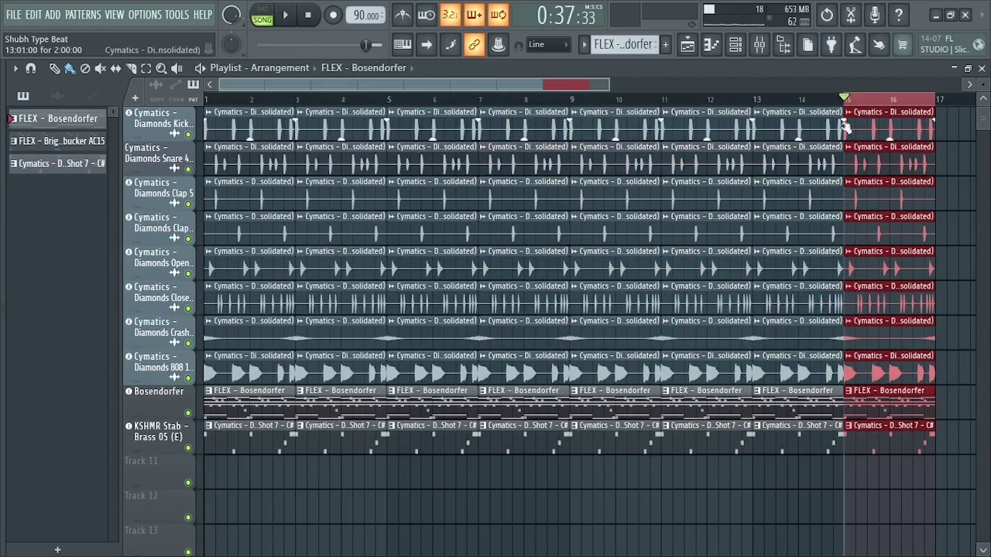
click(879, 111)
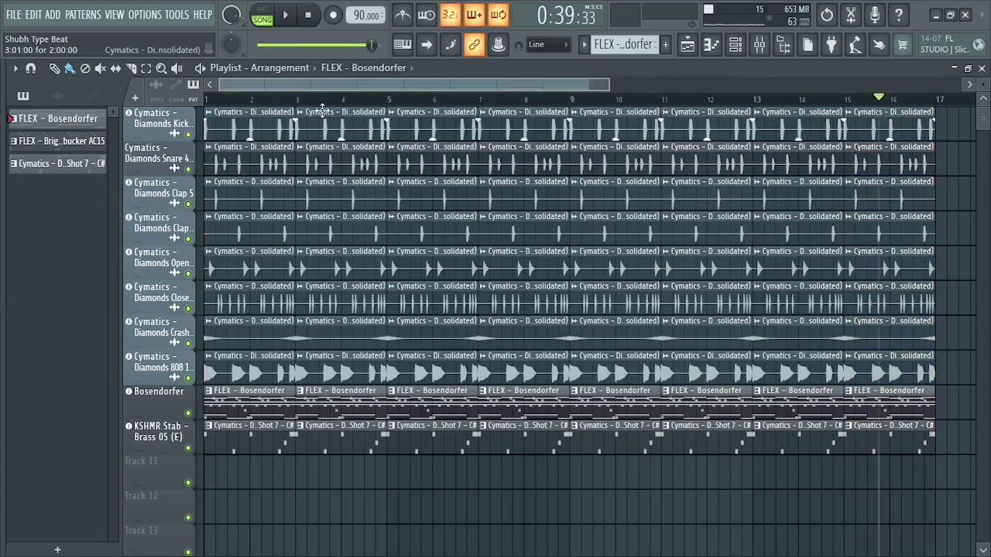
Delete the kick and snare clips from the first four bars of the arrangement.
drag(608, 86, 497, 86)
drag(984, 85, 984, 66)
mouse_move(983, 121)
mouse_down()
mouse_move(982, 130)
mouse_move(986, 105)
mouse_up()
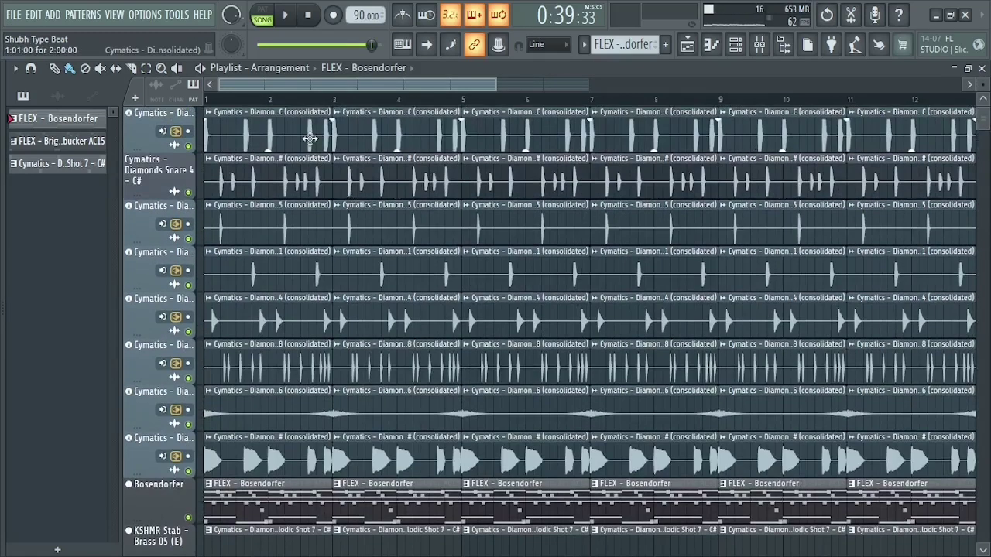
right_click(378, 126)
right_click(280, 133)
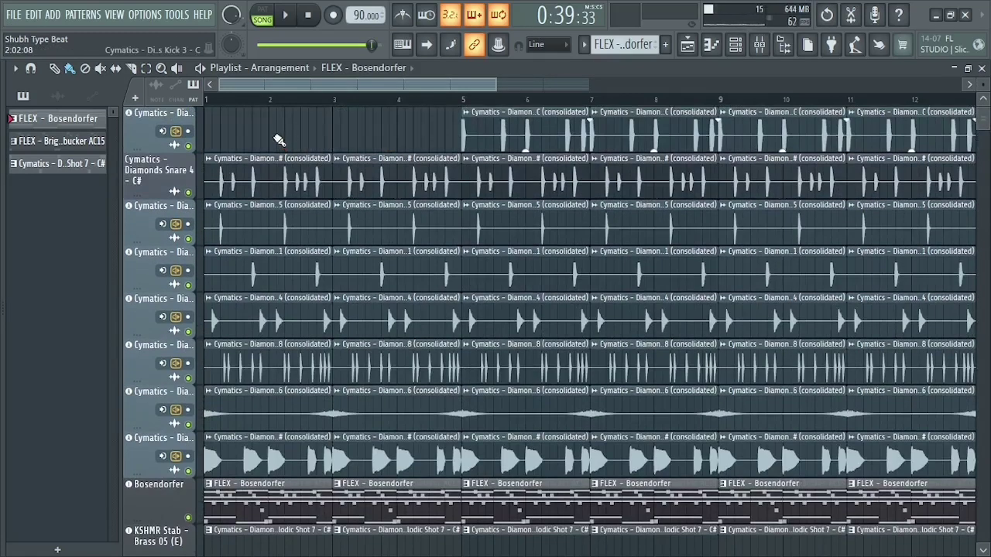
right_click(368, 165)
right_click(289, 190)
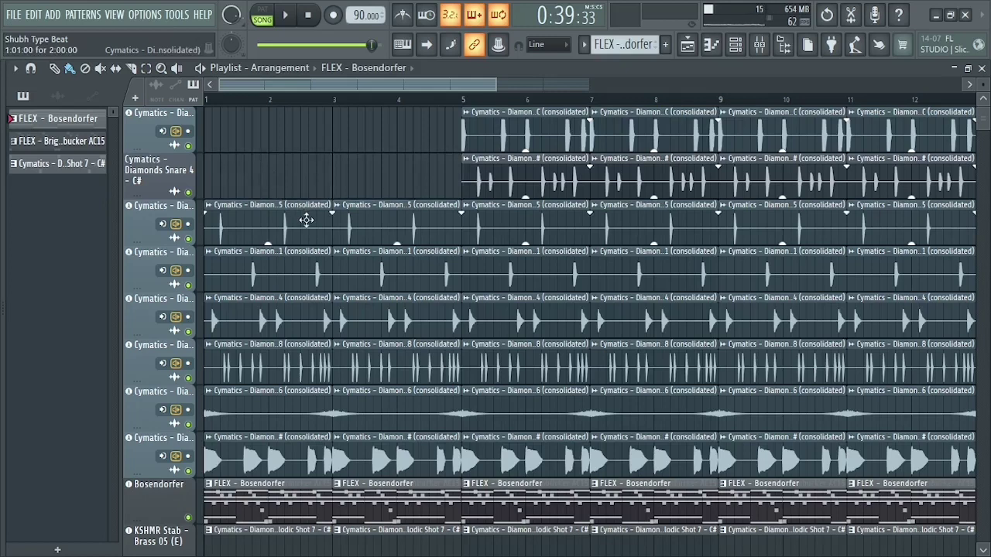
Delete the Clap 5, Clap 11, open hi-hat and closed hi-hat clips from bars 1 to 4.
right_click(307, 220)
right_click(402, 224)
right_click(307, 270)
right_click(387, 277)
right_click(379, 319)
right_click(324, 324)
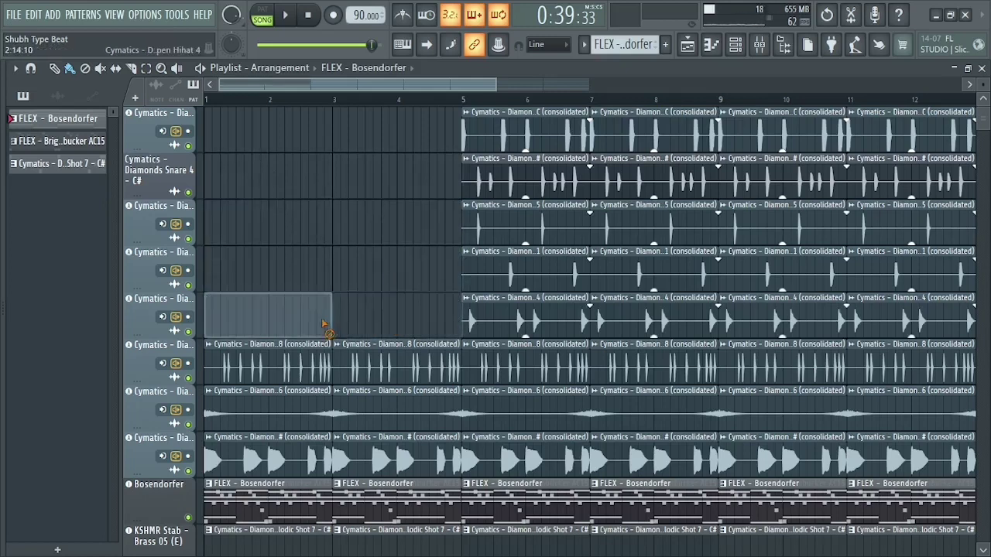
right_click(322, 362)
right_click(354, 369)
Delete the crash and 808 clips from the first four bars.
mouse_move(985, 116)
mouse_down()
mouse_move(985, 248)
mouse_move(985, 136)
mouse_up()
right_click(348, 161)
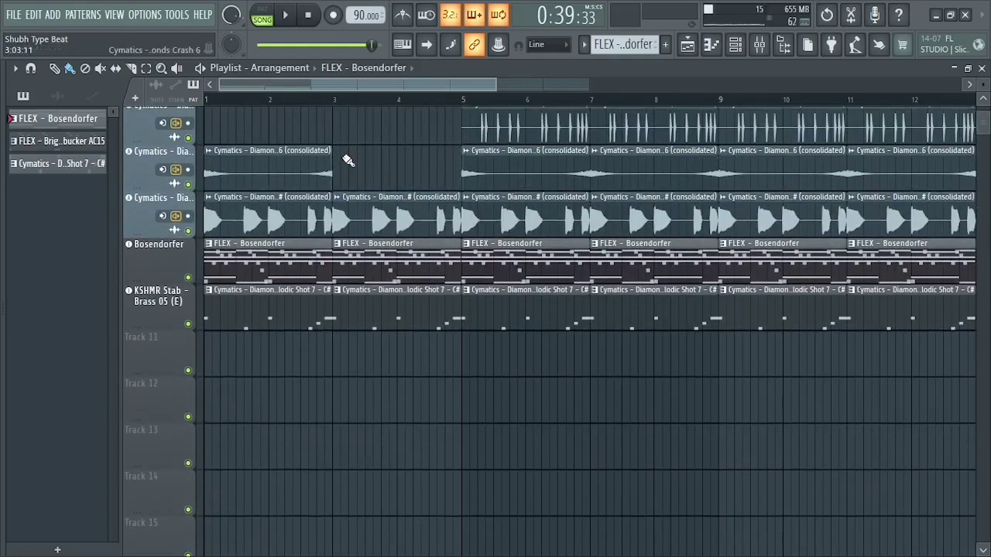
right_click(279, 163)
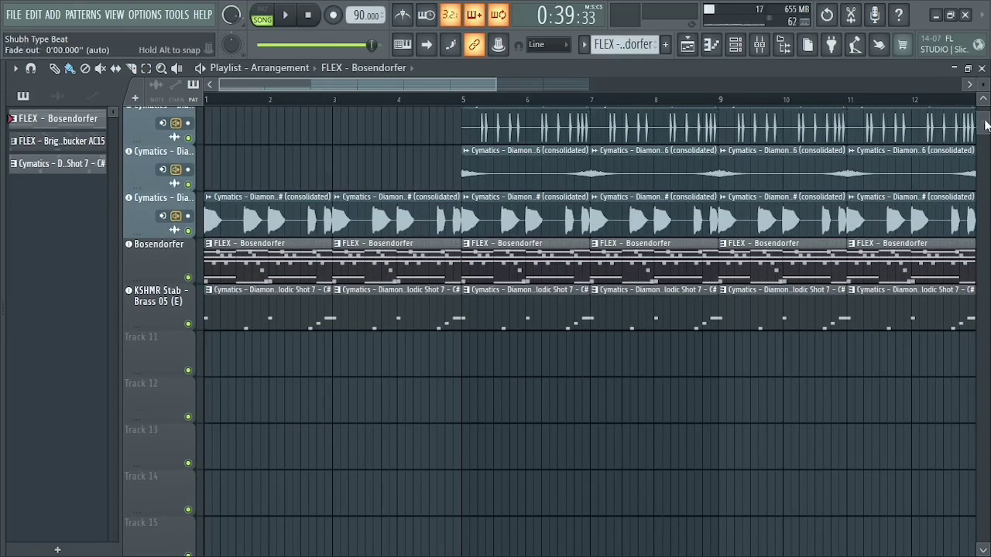
drag(984, 130, 989, 124)
right_click(302, 262)
right_click(372, 263)
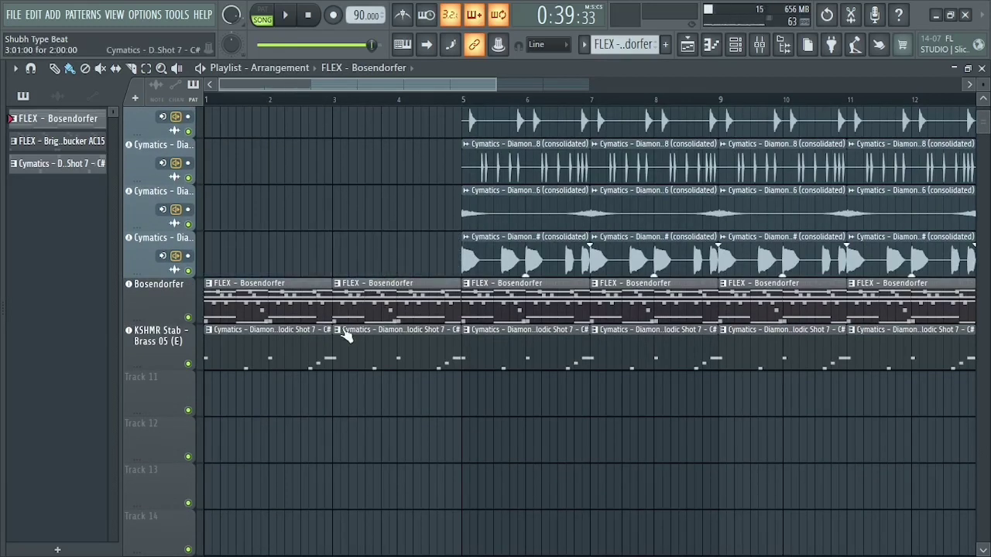
Move the two FLEX Bosendorfer clips in bars 1 to 4 down to Track 11, leaving the Brighter Humbucker guitar clips in place.
drag(300, 313, 280, 412)
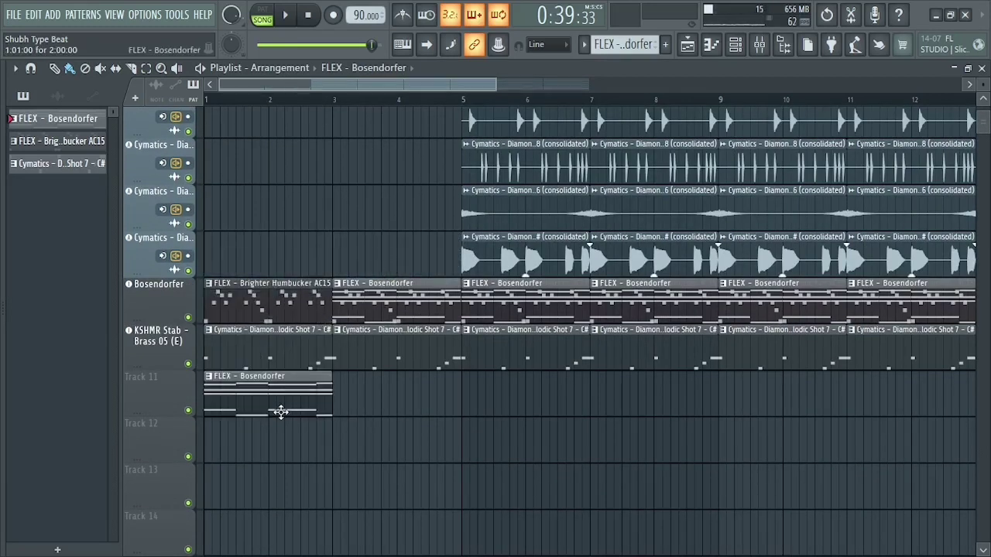
drag(360, 295, 355, 393)
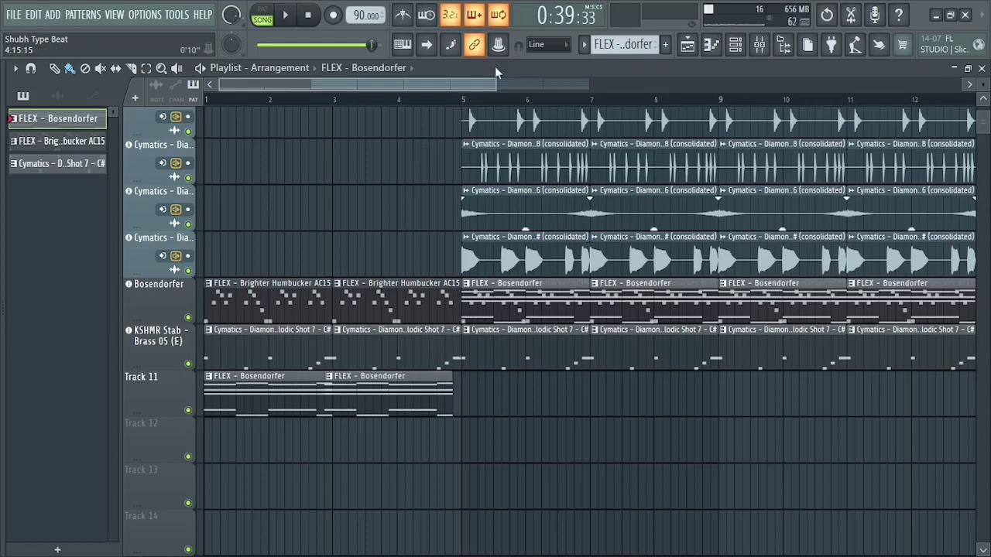
drag(497, 84, 691, 85)
right_click(239, 354)
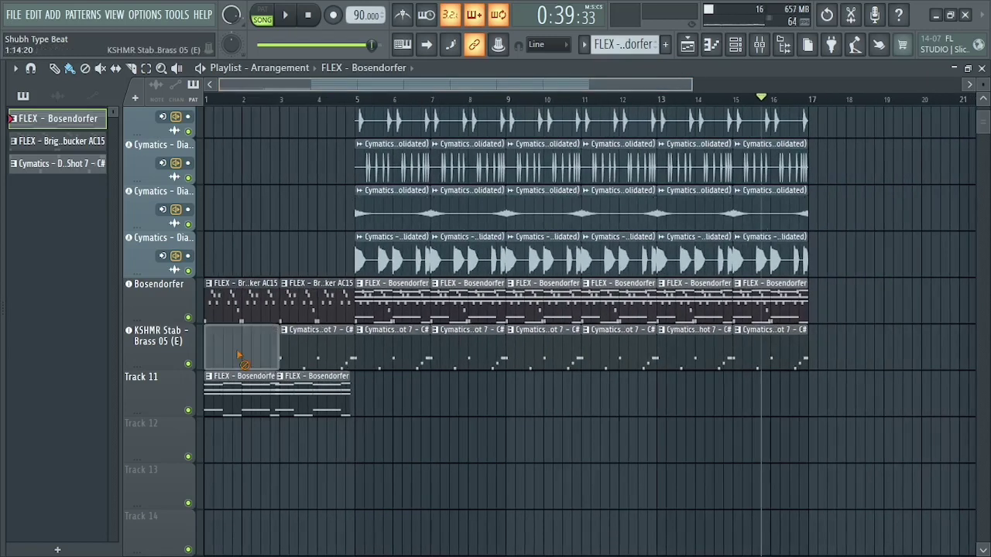
drag(238, 355, 664, 354)
key(ctrl+z)
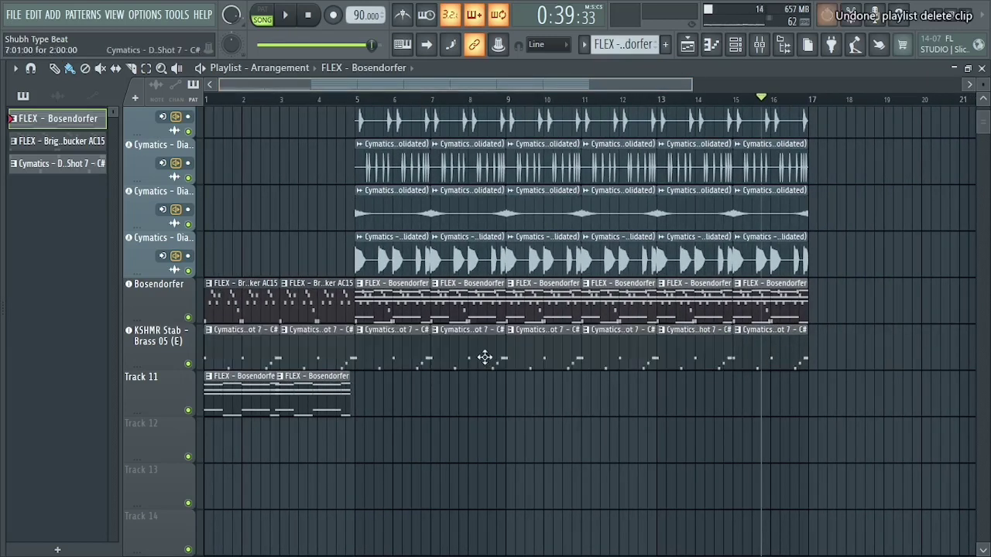
Delete the brass stab clips from bars 1 to 4 and clear all FLEX clips from bar 5 onward on the Bosendorfer track.
right_click(267, 356)
right_click(329, 360)
right_click(414, 304)
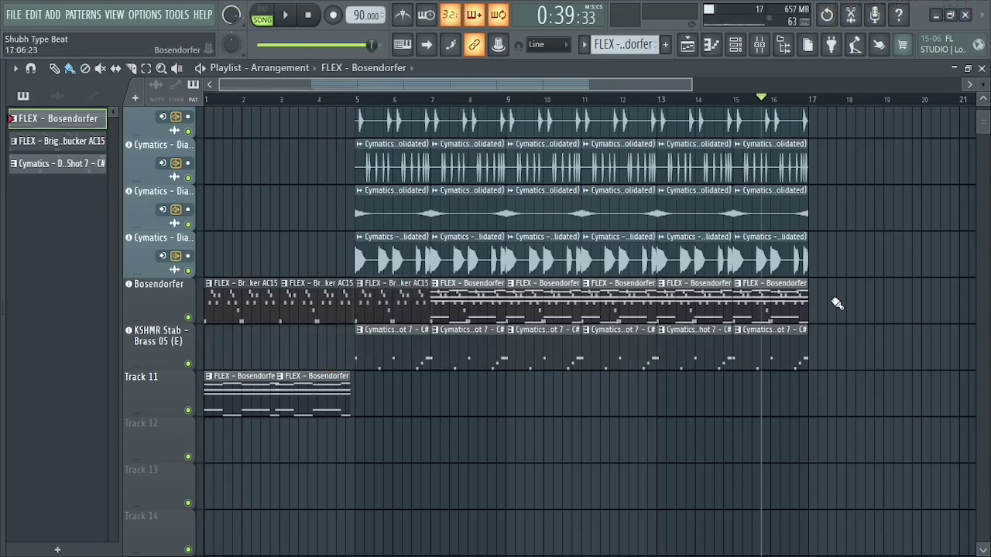
mouse_move(837, 304)
mouse_down()
mouse_move(409, 316)
mouse_move(337, 299)
mouse_up()
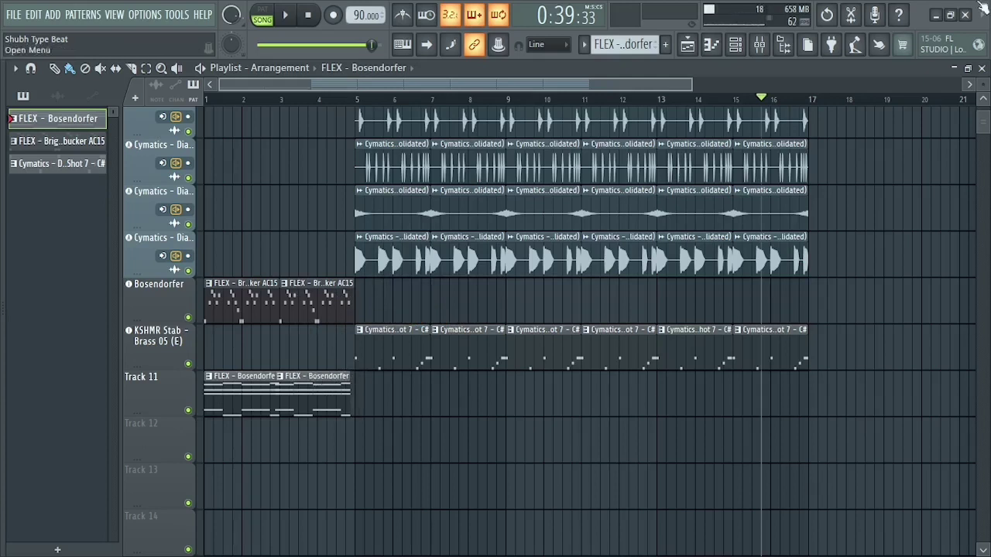
Replace the misaligned second Bosendorfer clip on Track 11 with one starting exactly at bar 3.
right_click(277, 403)
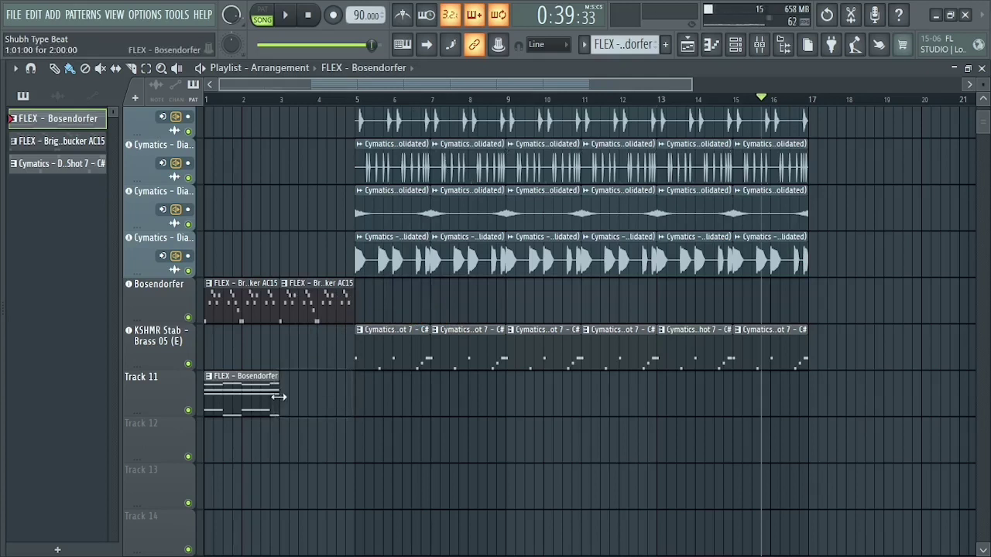
click(297, 401)
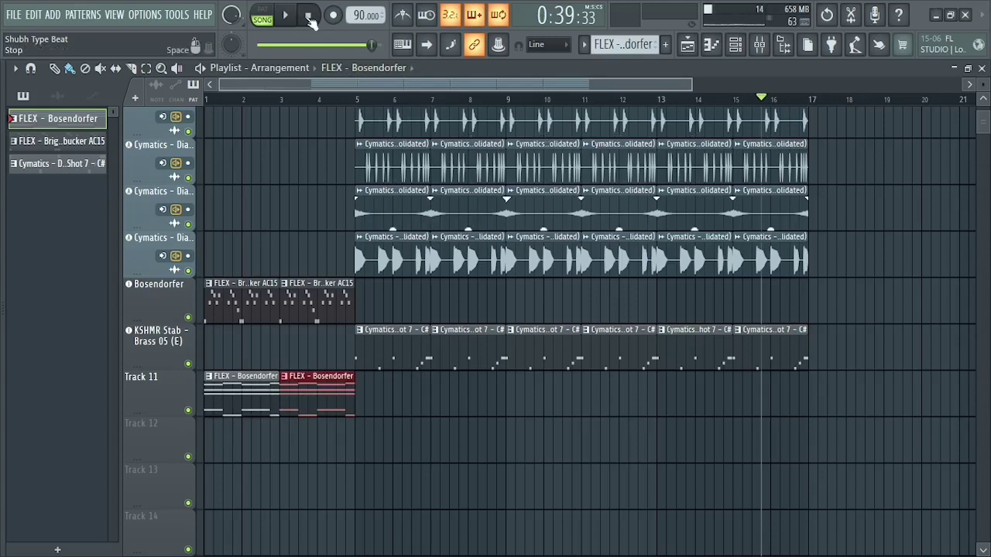
Play the arrangement from the beginning to check the four-bar guitar and piano intro.
click(309, 16)
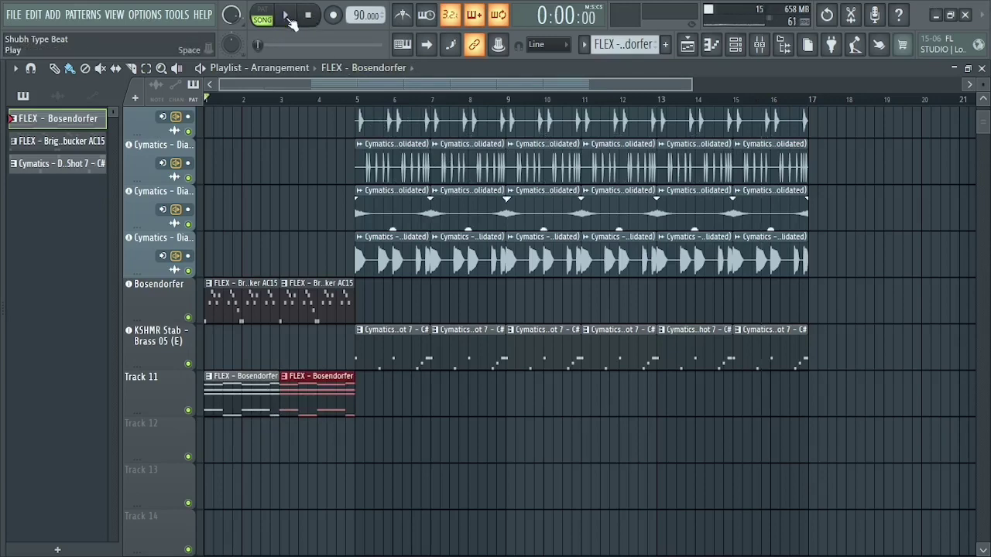
click(285, 16)
scroll(401, 230, down, 1)
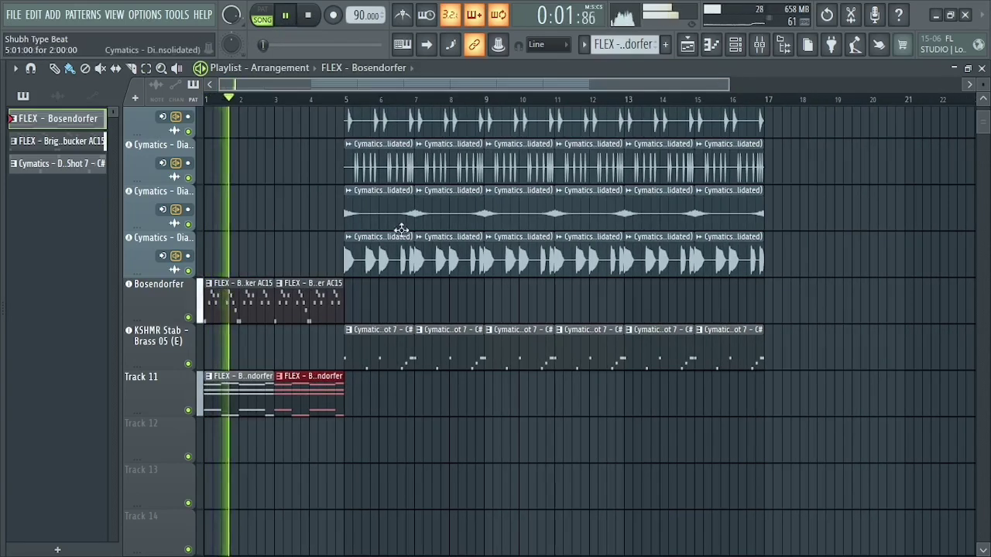
drag(977, 124, 984, 96)
right_click(957, 119)
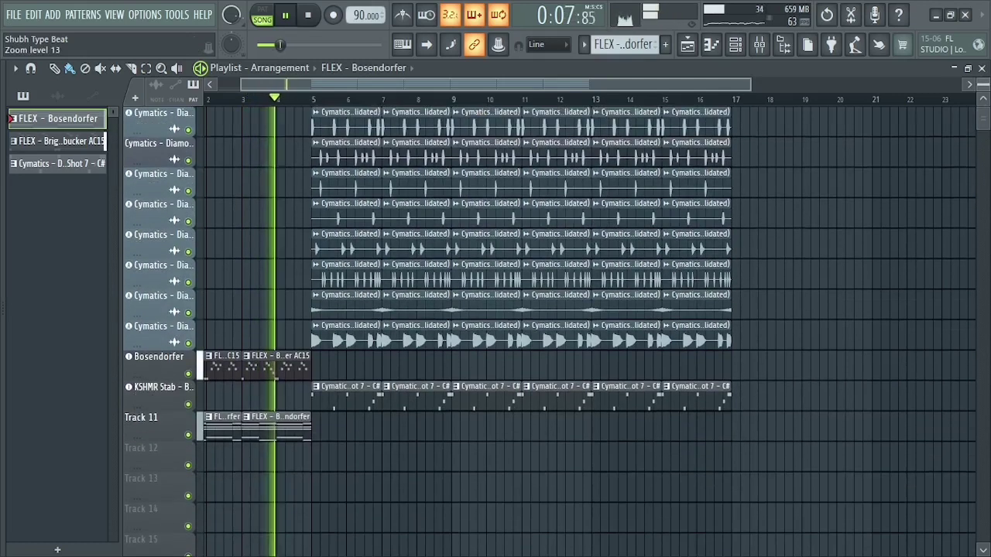
key(space)
Add a crash clip in the second half of bar 4, trimmed to end at bar 5, and play the transition.
click(331, 309)
click(223, 316)
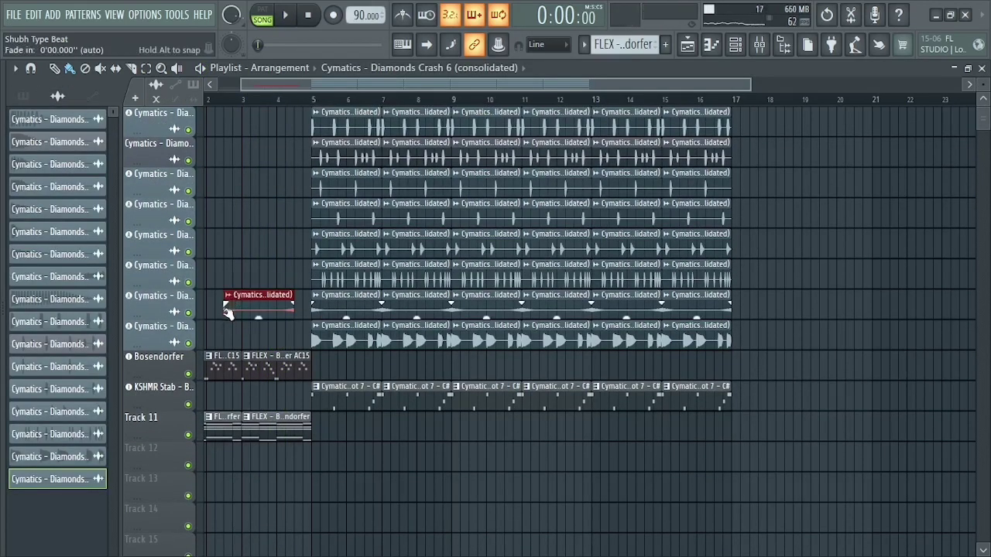
drag(275, 315, 302, 316)
click(295, 102)
key(space)
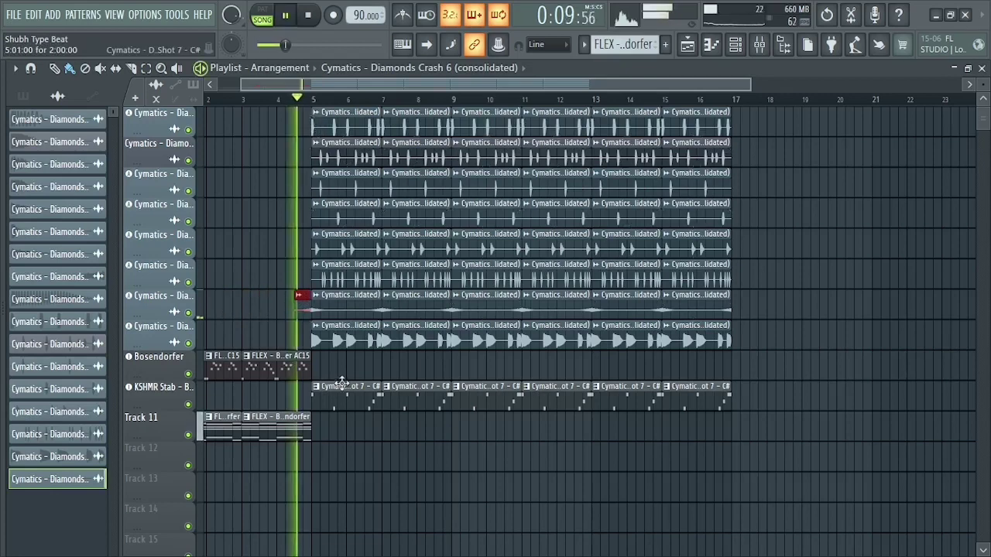
key(space)
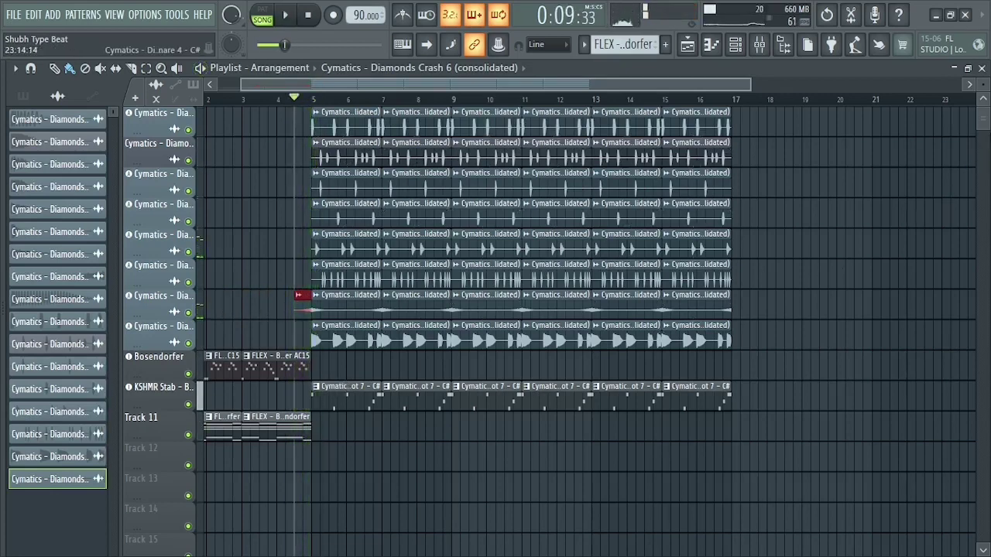
Duplicate the Brighter Humbucker and Bosendorfer clips from bars 1 to 4 repeatedly to fill bars 5 to 16.
drag(319, 365, 214, 381)
drag(327, 422, 241, 441)
drag(320, 421, 232, 446)
drag(231, 378, 370, 375)
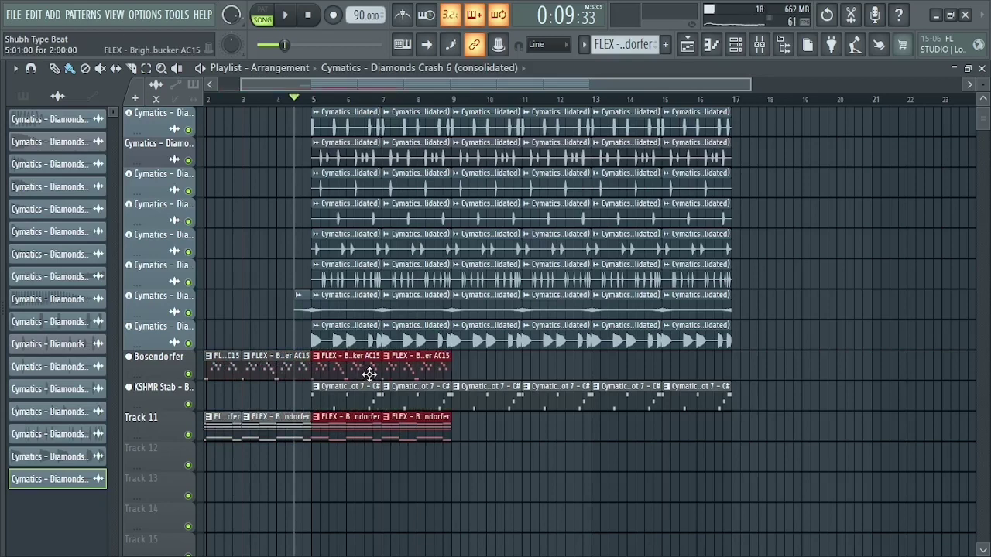
key(ctrl+b)
key(ctrl+b)
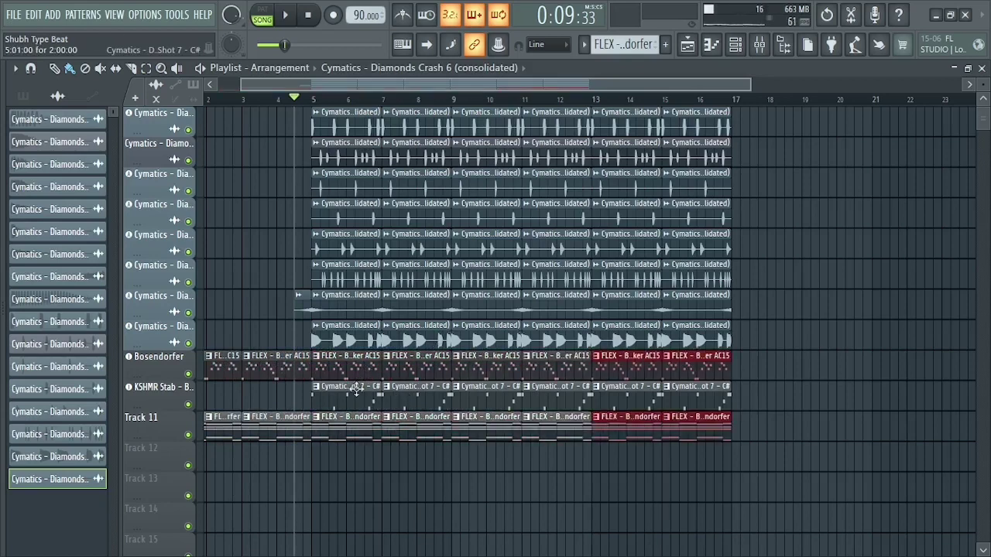
Delete the kick and closed hi-hat clips from bars 5 to 6 and the 808 clips from bars 5 to 8.
drag(984, 86, 984, 82)
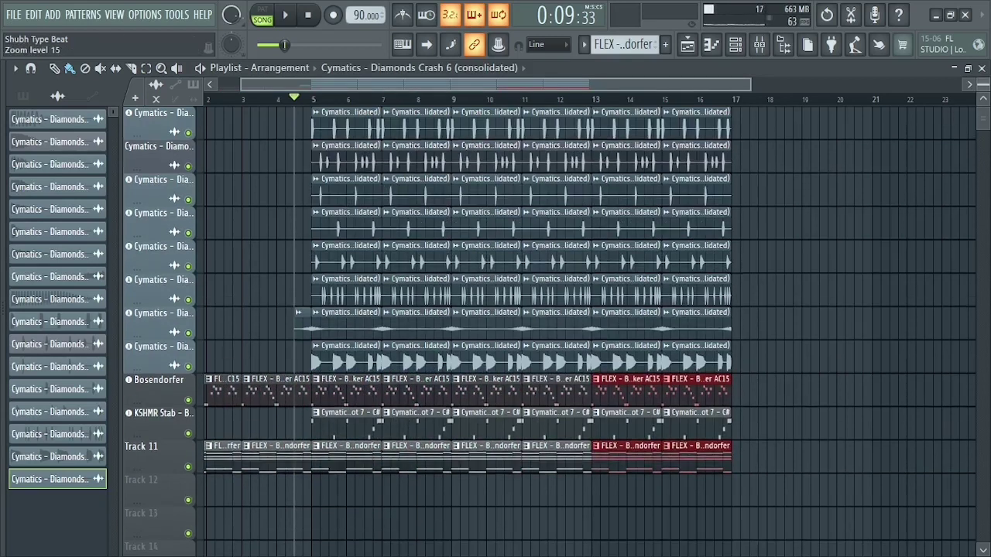
click(971, 86)
drag(747, 87, 658, 88)
right_click(375, 124)
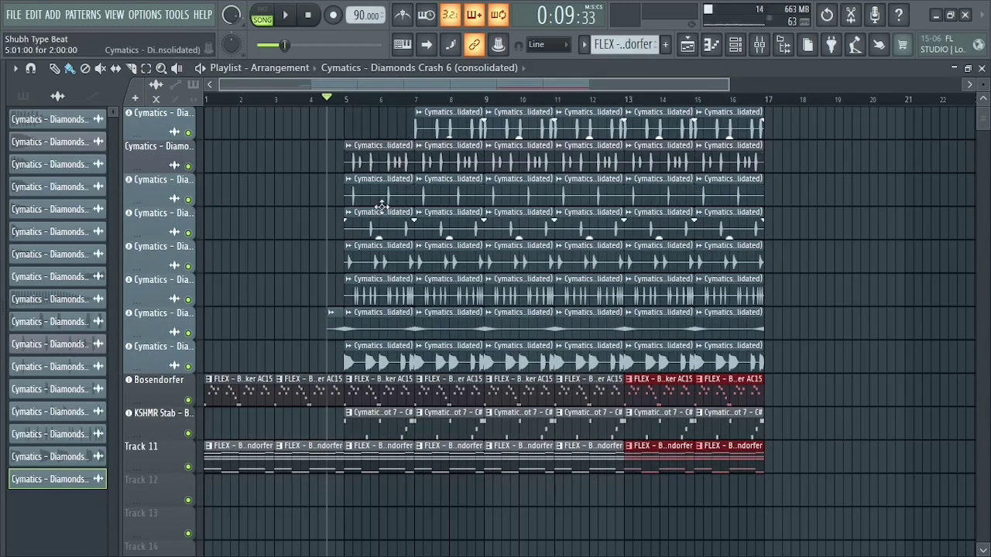
right_click(373, 298)
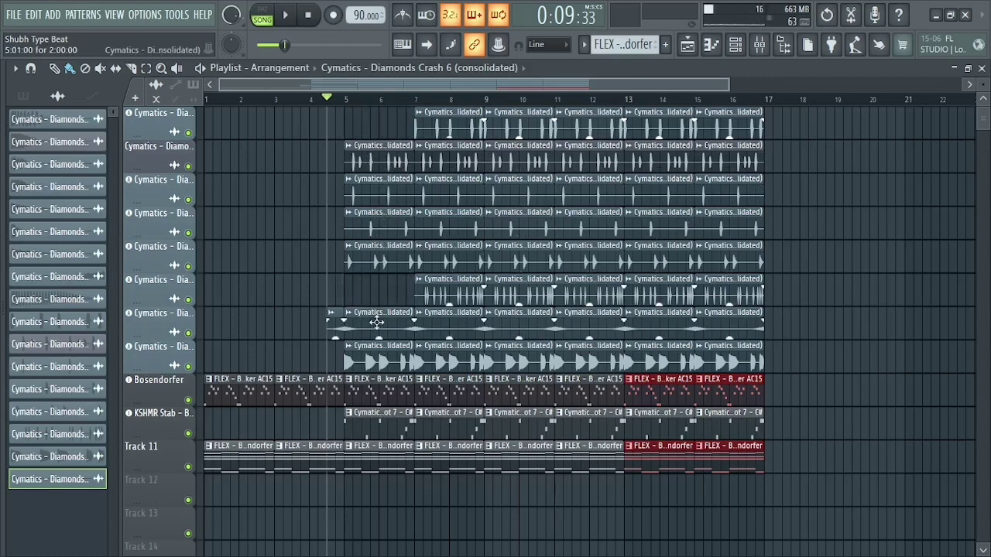
right_click(376, 357)
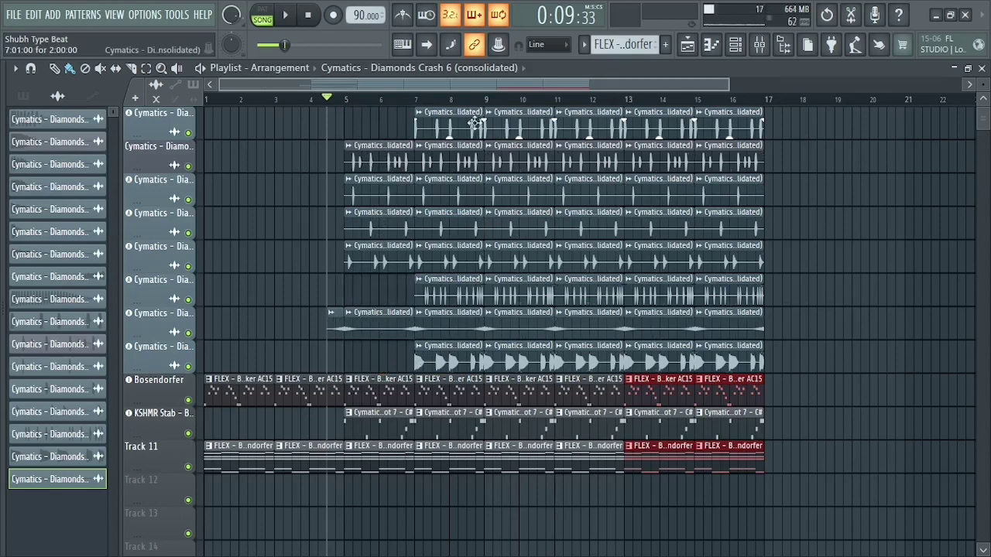
right_click(463, 360)
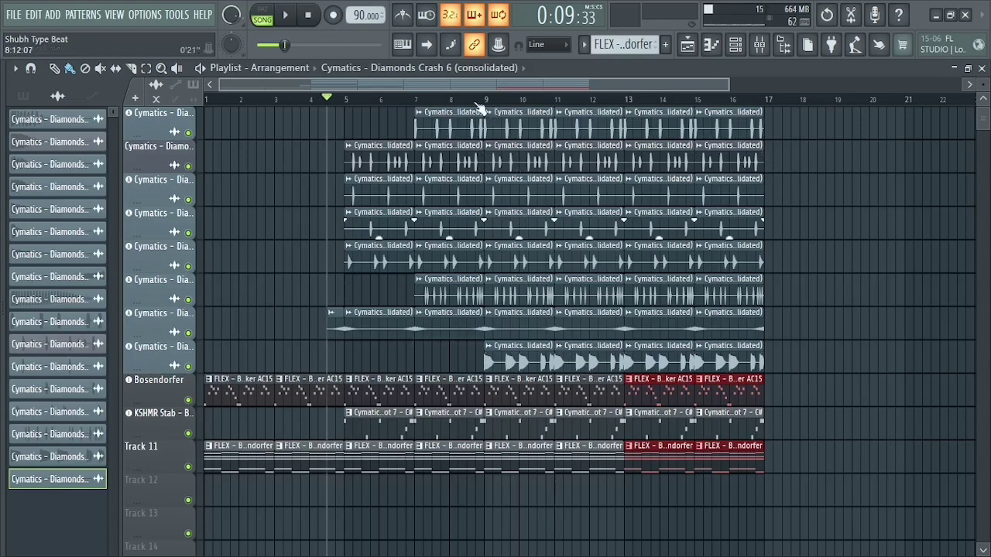
Play the arrangement from the start through bar 6 to review how the drums enter.
drag(726, 85, 741, 105)
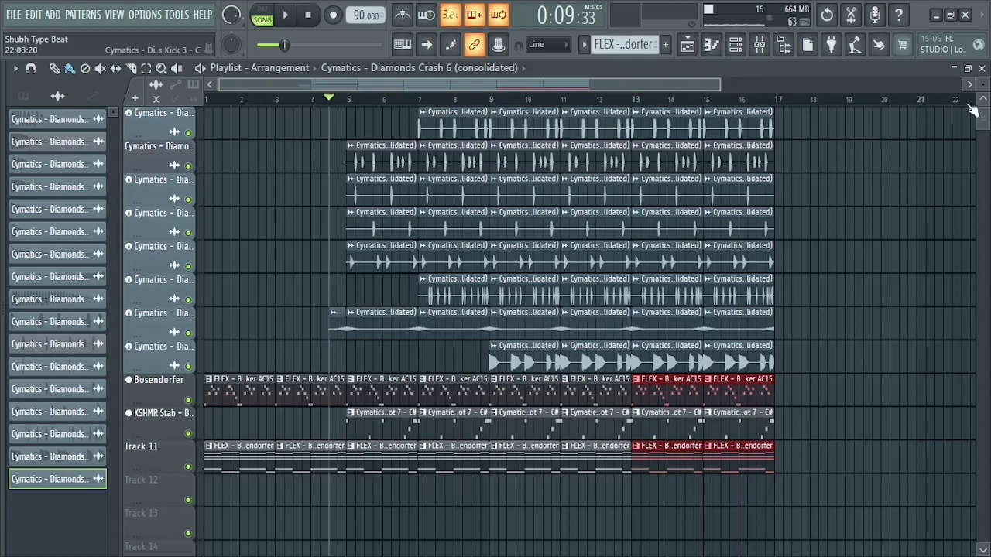
scroll(411, 114, up, 1)
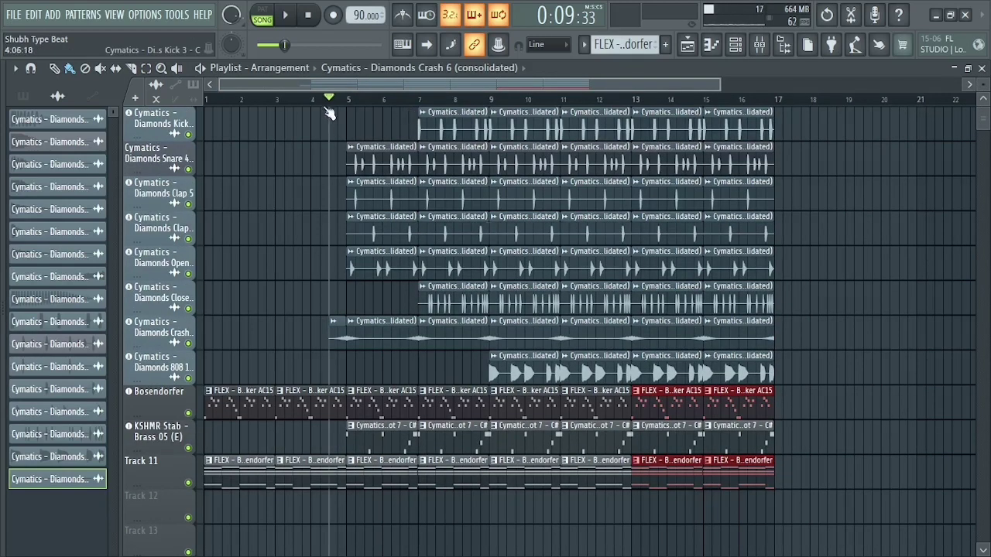
drag(332, 103, 352, 108)
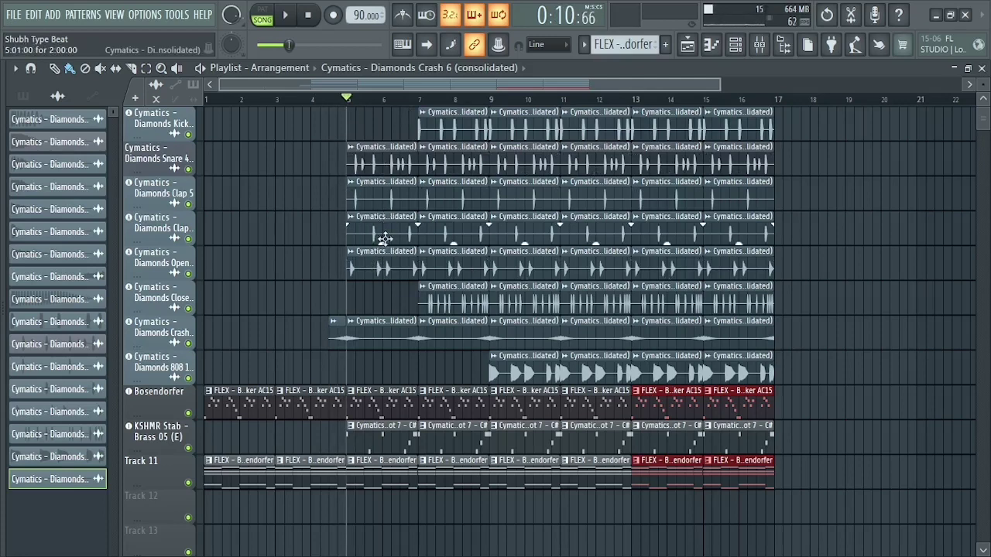
click(308, 16)
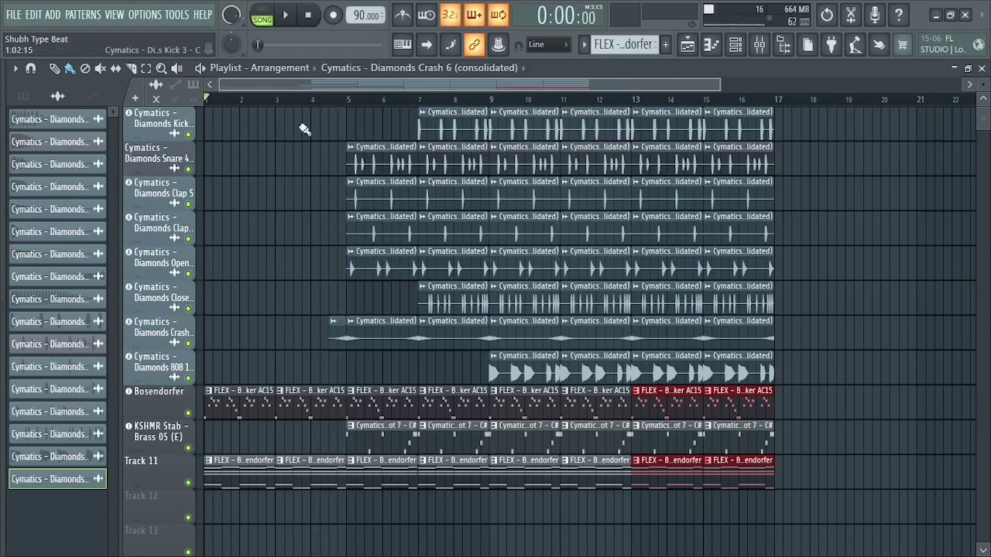
key(space)
drag(720, 85, 749, 85)
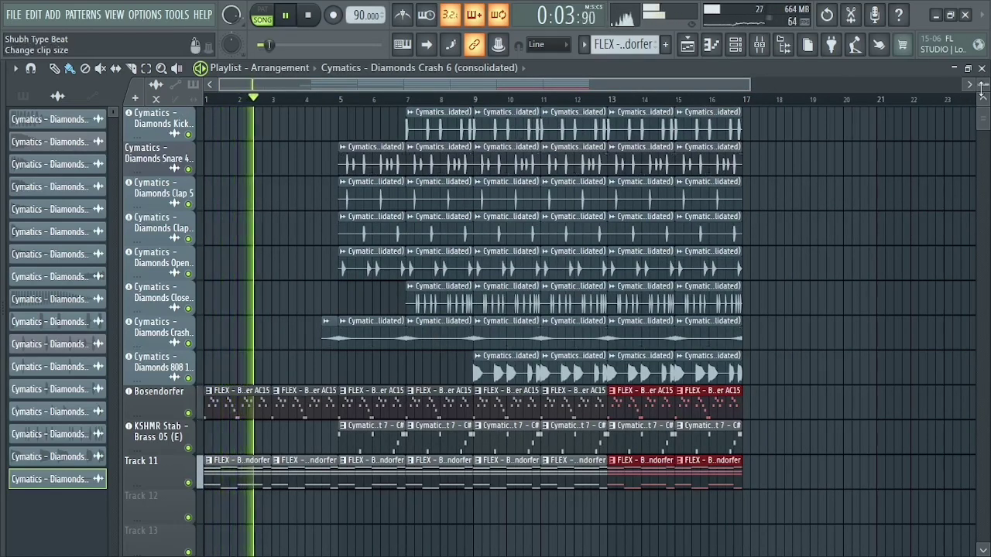
drag(983, 84, 984, 81)
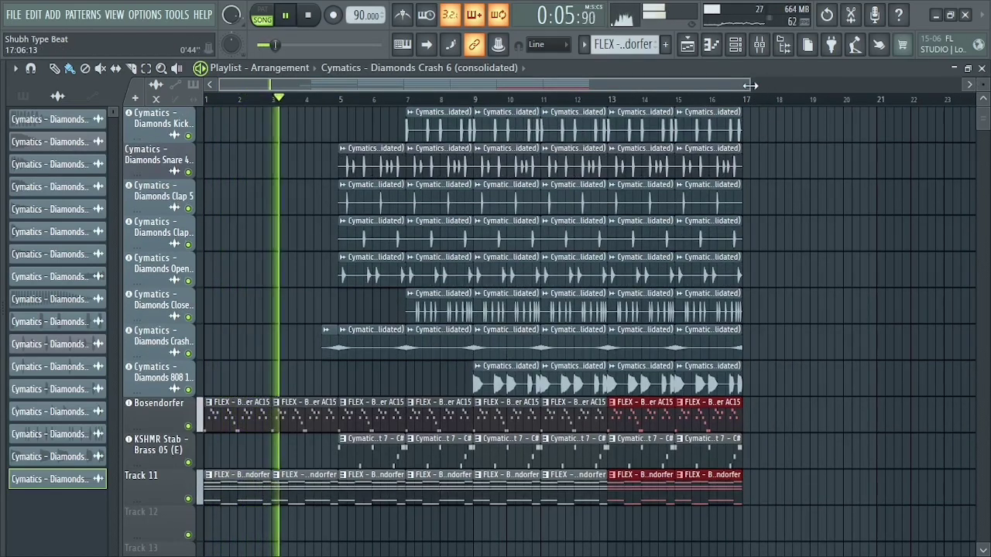
drag(750, 85, 574, 87)
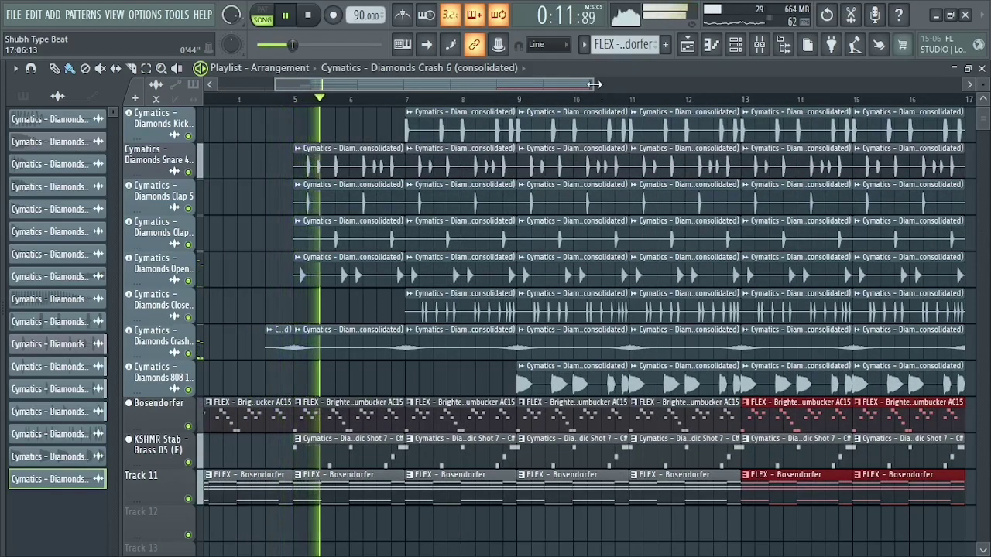
drag(594, 84, 613, 84)
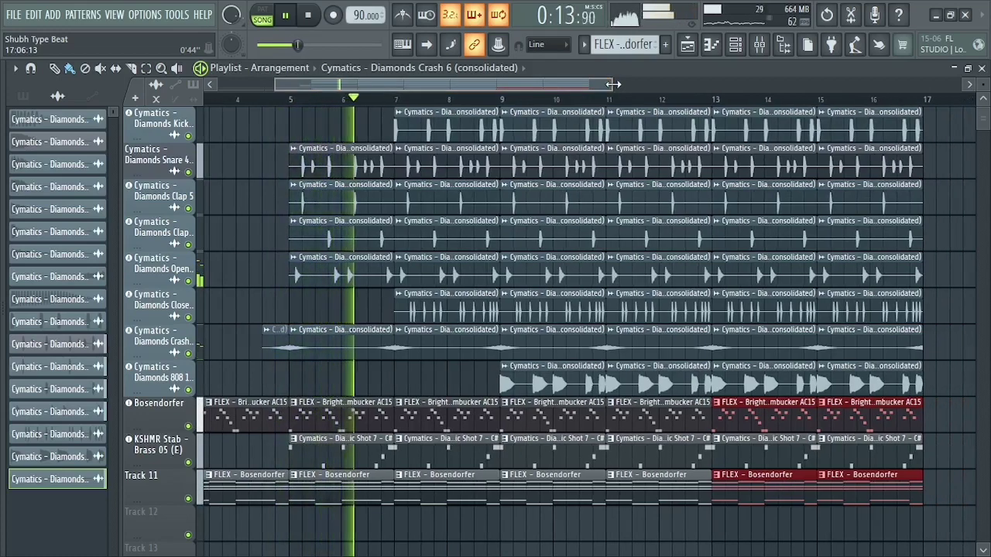
Delete the kick clip from bars 7 to 8 and stop playback.
right_click(463, 120)
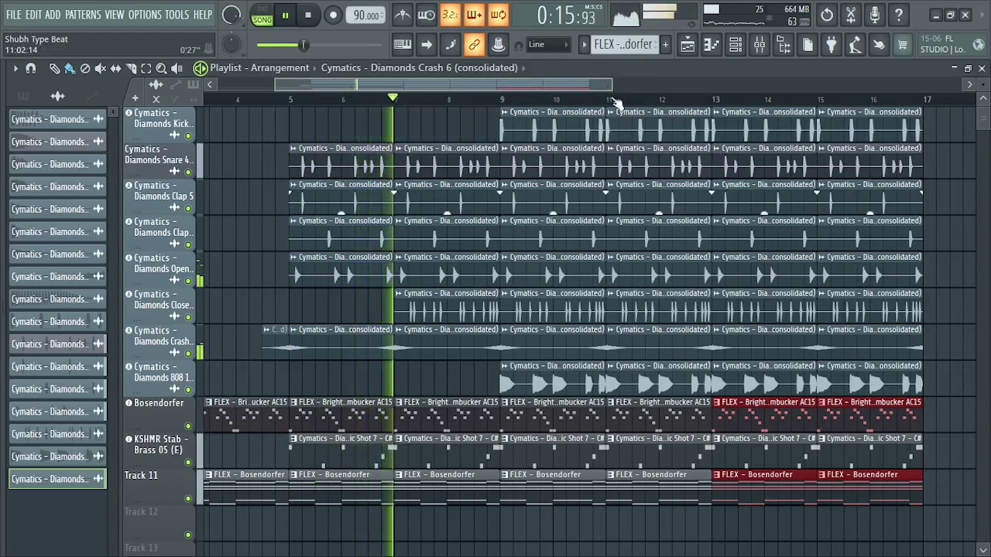
drag(612, 84, 591, 84)
key(space)
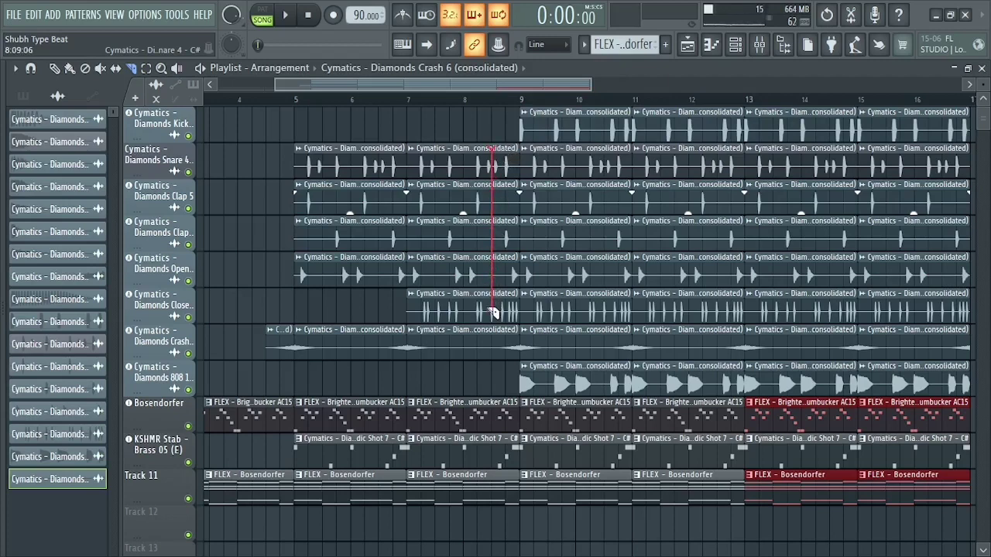
Cut the snare, both clap and open hi-hat clips out of the second half of bar 8 and play the gap.
drag(494, 285, 494, 285)
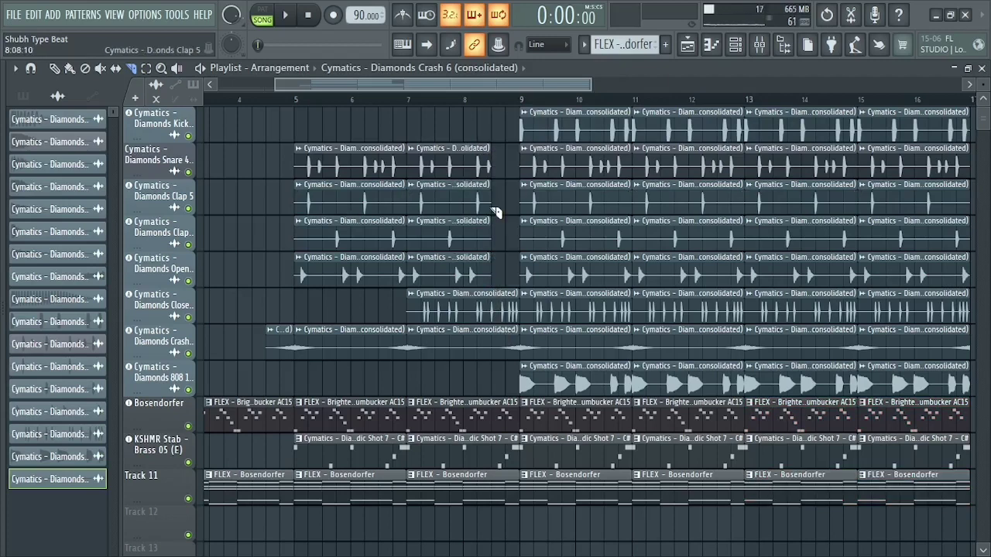
drag(590, 84, 564, 83)
key(space)
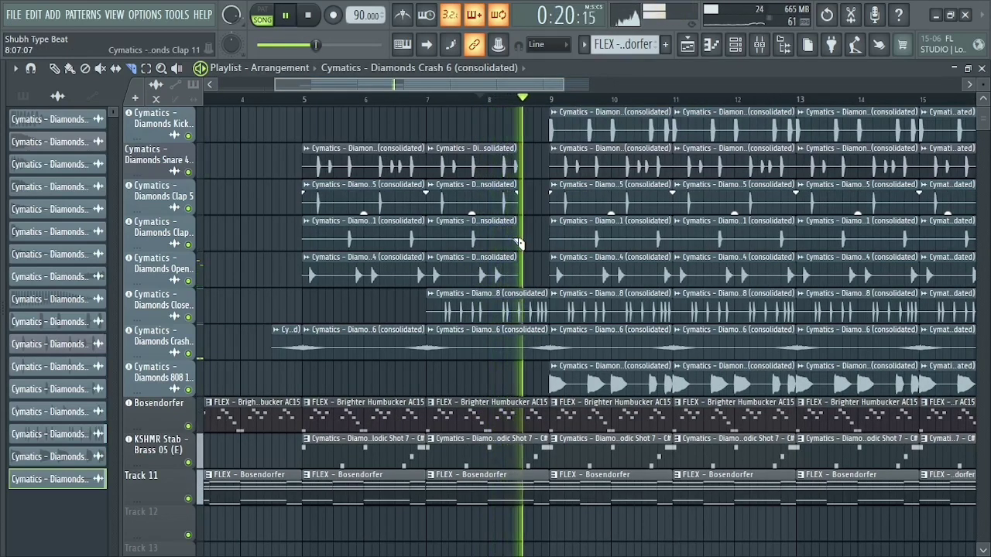
key(space)
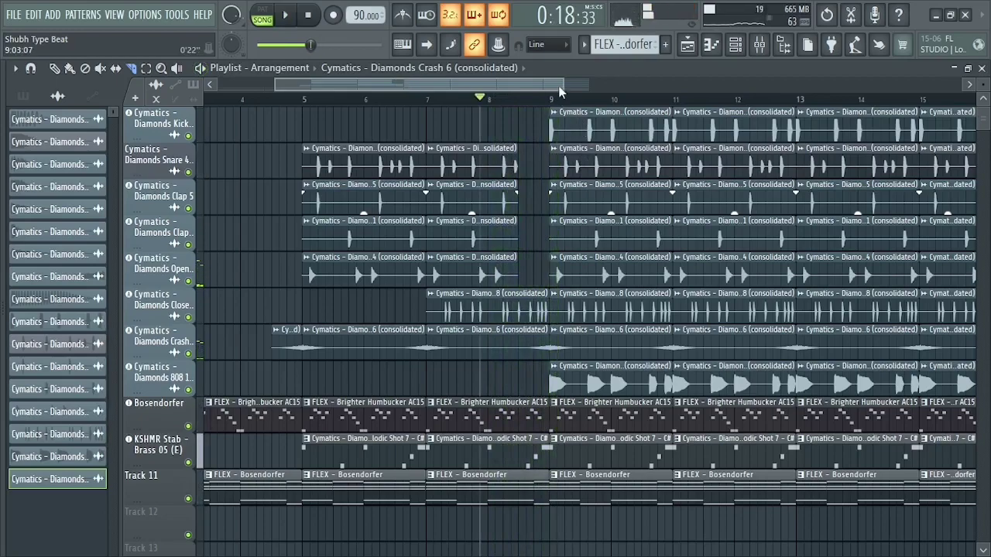
Cut the kick, snare, clap and hi-hat clips out of the second half of bar 12, keeping crash and 808.
mouse_move(564, 83)
mouse_down()
mouse_move(674, 85)
mouse_move(499, 87)
mouse_move(600, 83)
mouse_move(574, 87)
mouse_up()
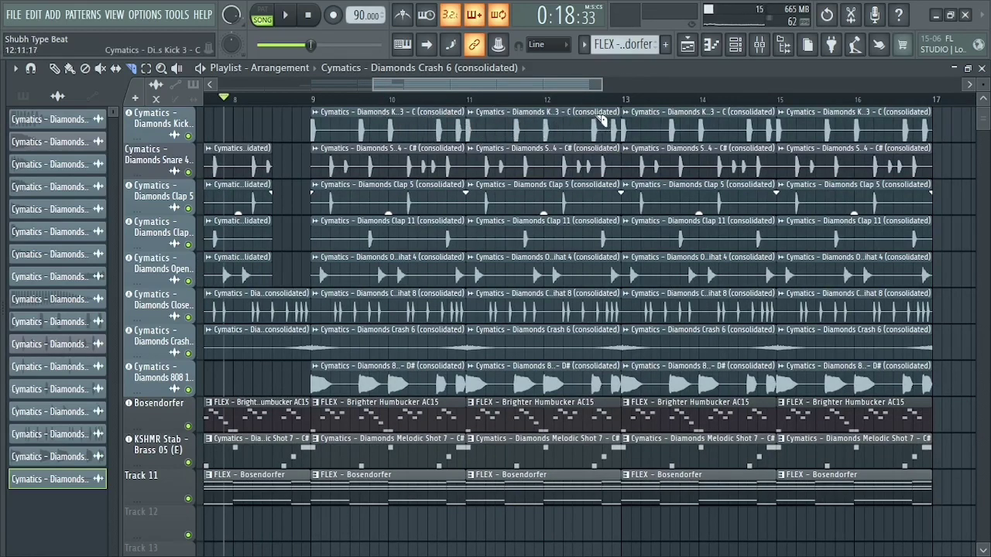
drag(597, 85, 573, 91)
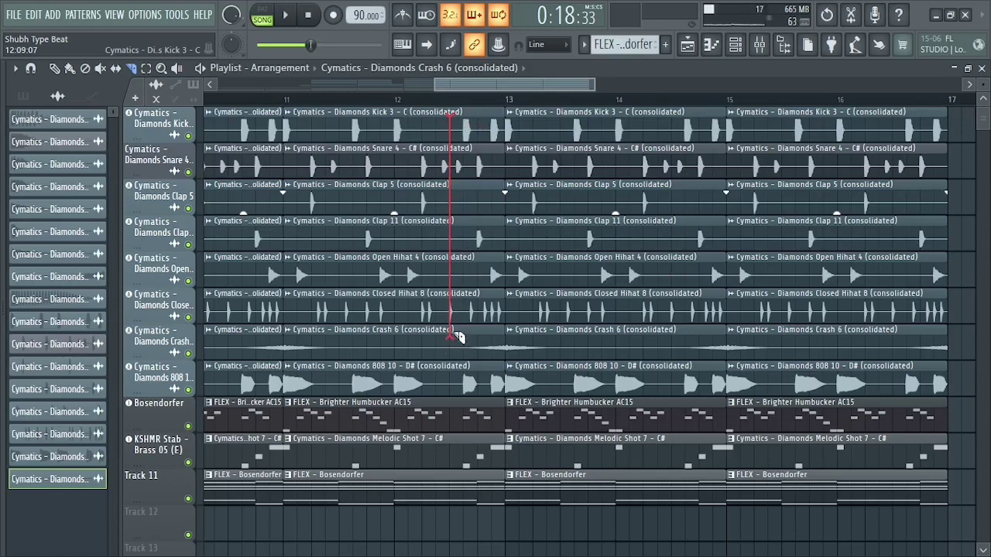
drag(458, 338, 458, 323)
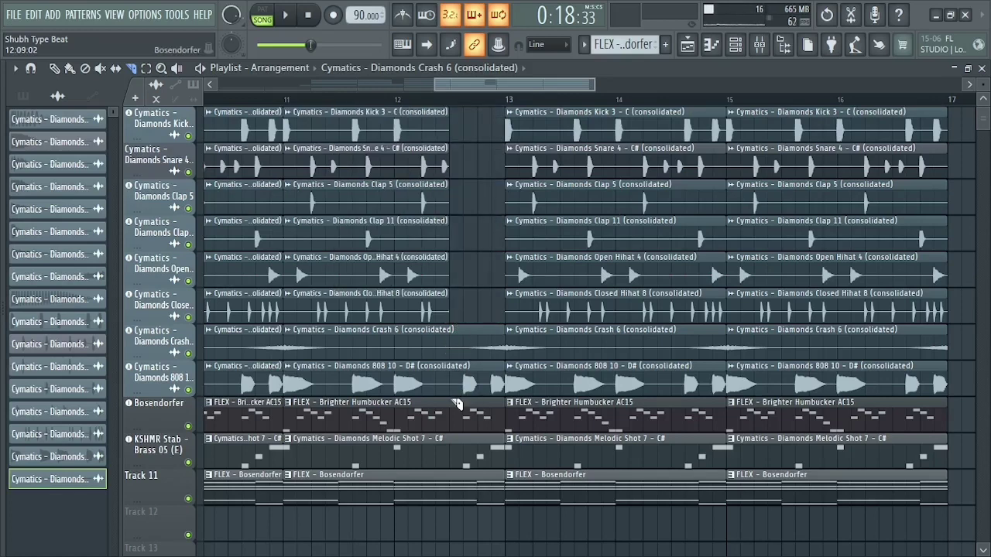
Cut the kick, snare, clap and hi-hat clips out of the second half of bar 16.
drag(437, 85, 393, 78)
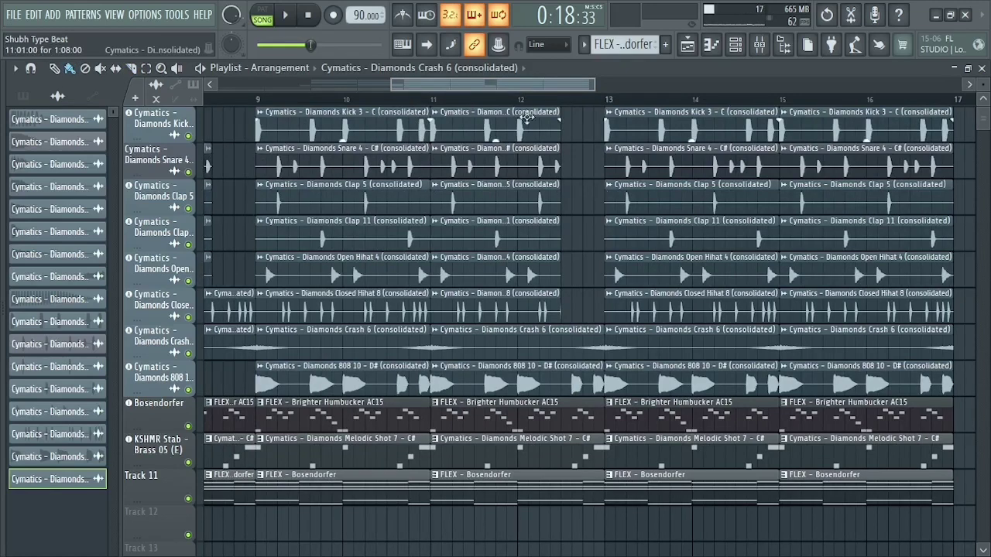
scroll(608, 122, down, 3)
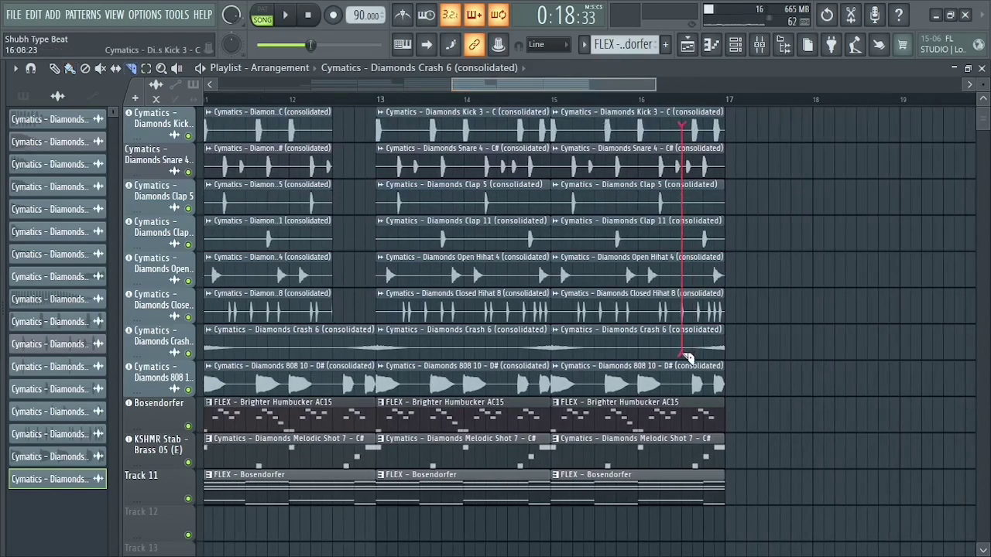
drag(689, 335, 697, 359)
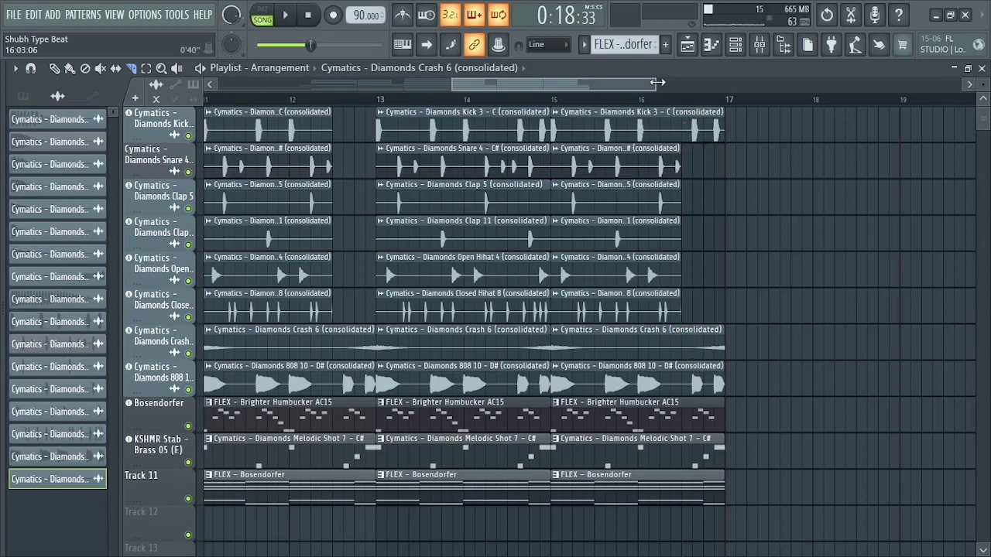
drag(686, 145, 686, 148)
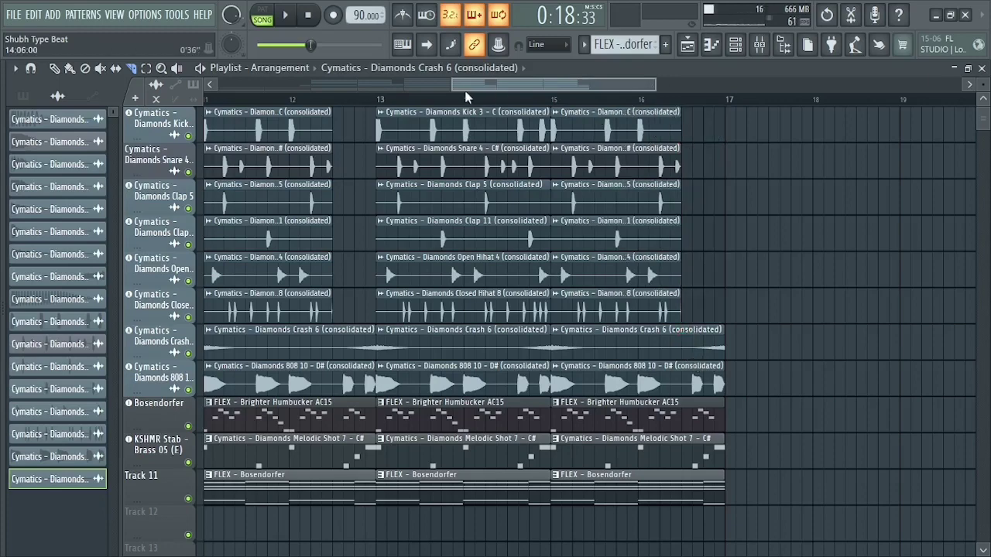
Show the FX sample folder of the Diamonds III pack from the CYMATICS collection in the browser.
drag(453, 84, 316, 84)
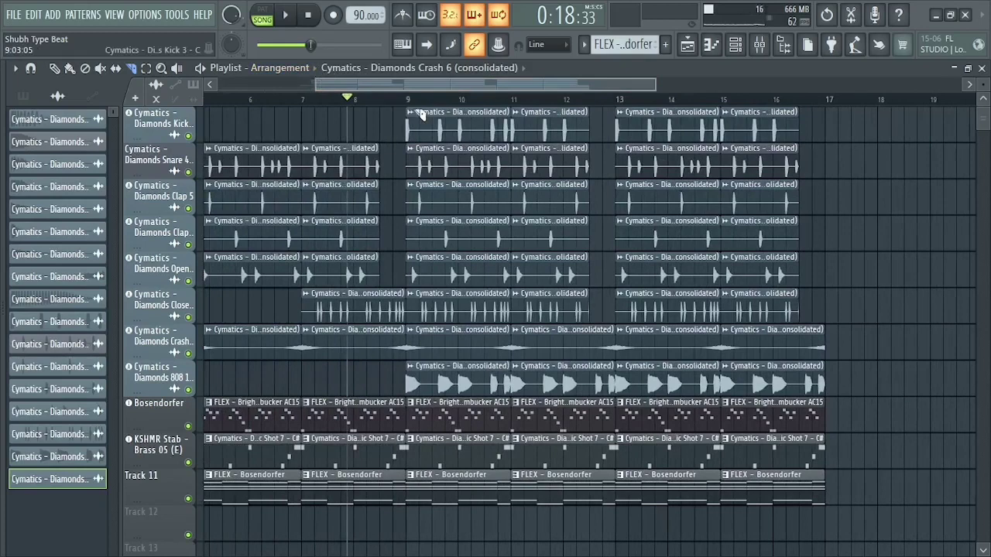
key(alt+F8)
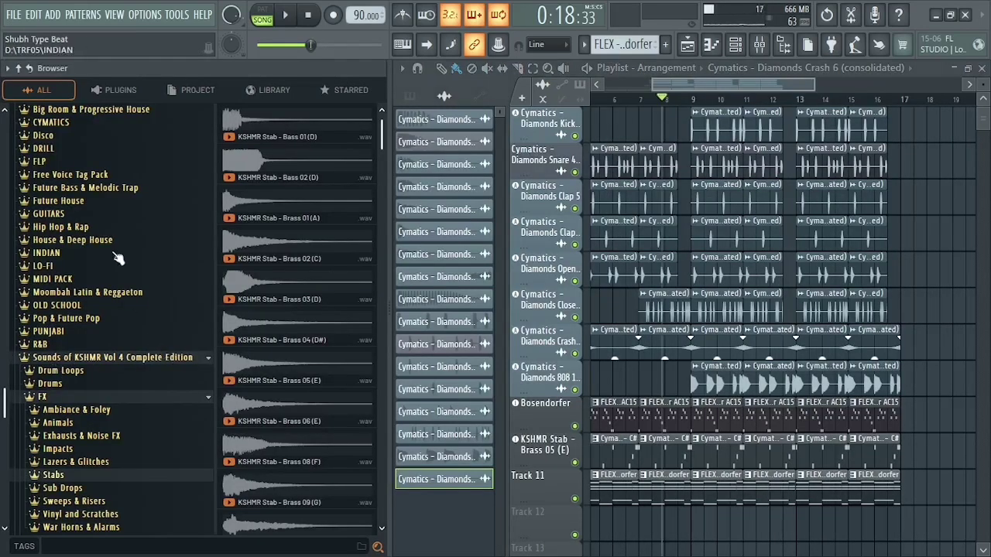
click(34, 359)
scroll(35, 219, up, 2)
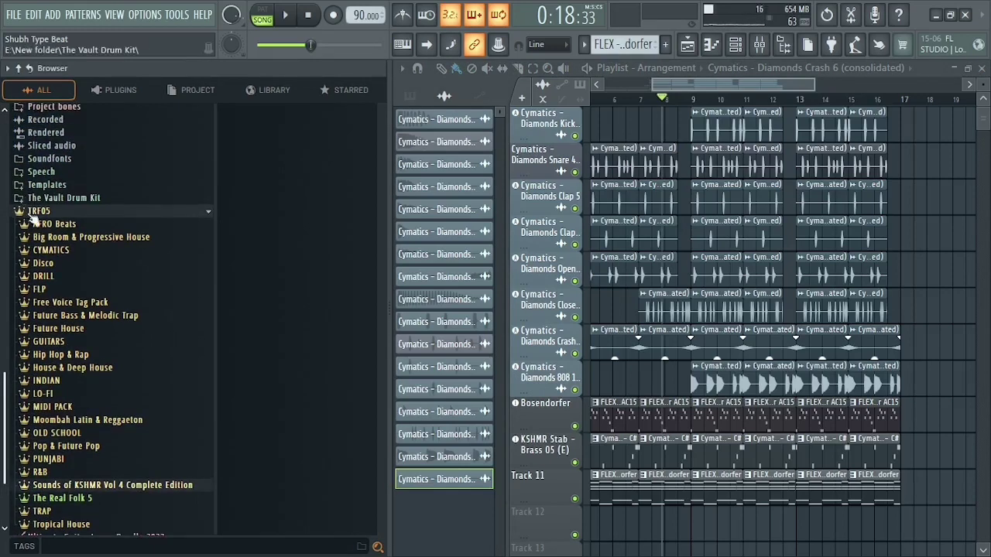
click(35, 219)
click(57, 242)
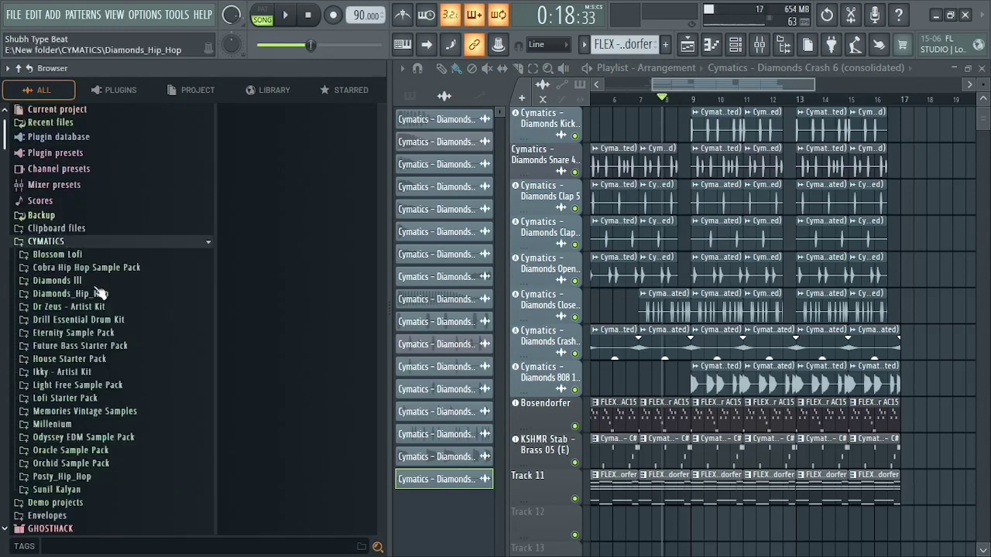
click(85, 282)
click(155, 321)
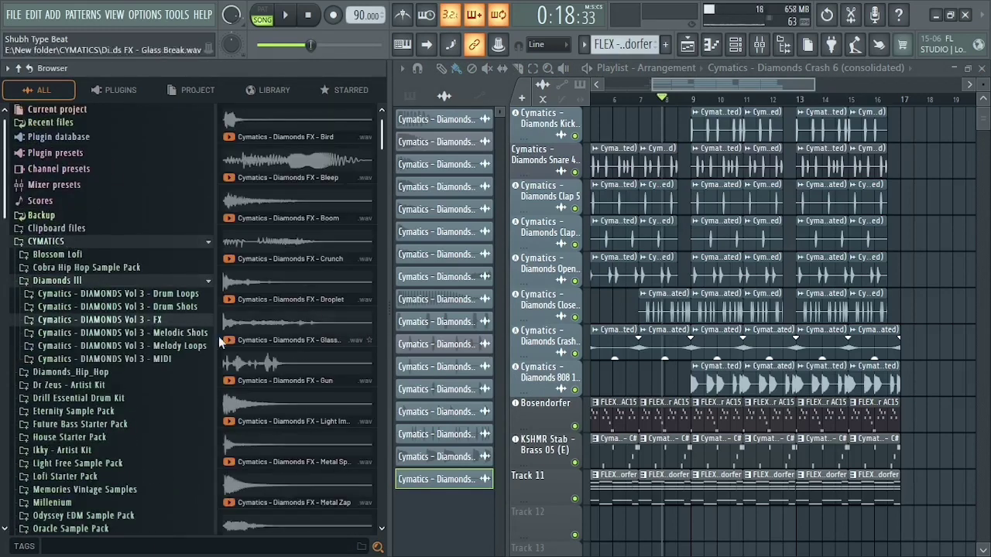
Audition the Glass Break, Droplet, Boom, Crunch and Bleep samples in the Diamonds FX folder.
click(271, 339)
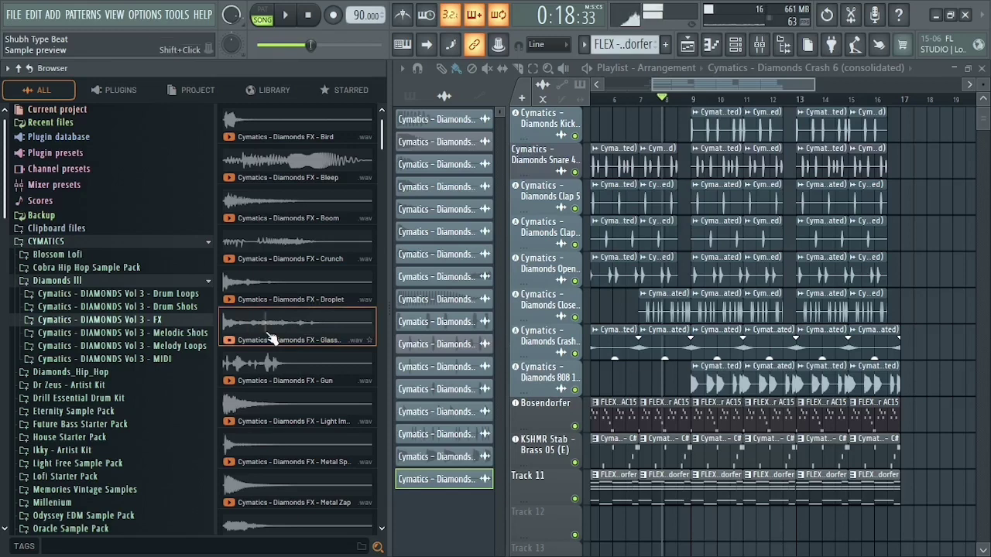
click(265, 283)
click(263, 205)
click(267, 248)
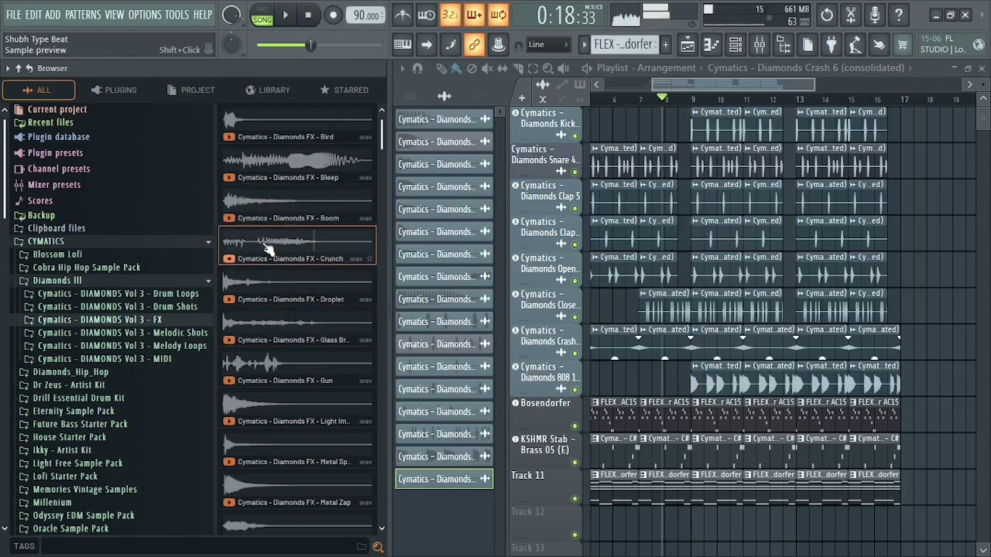
click(264, 205)
click(258, 161)
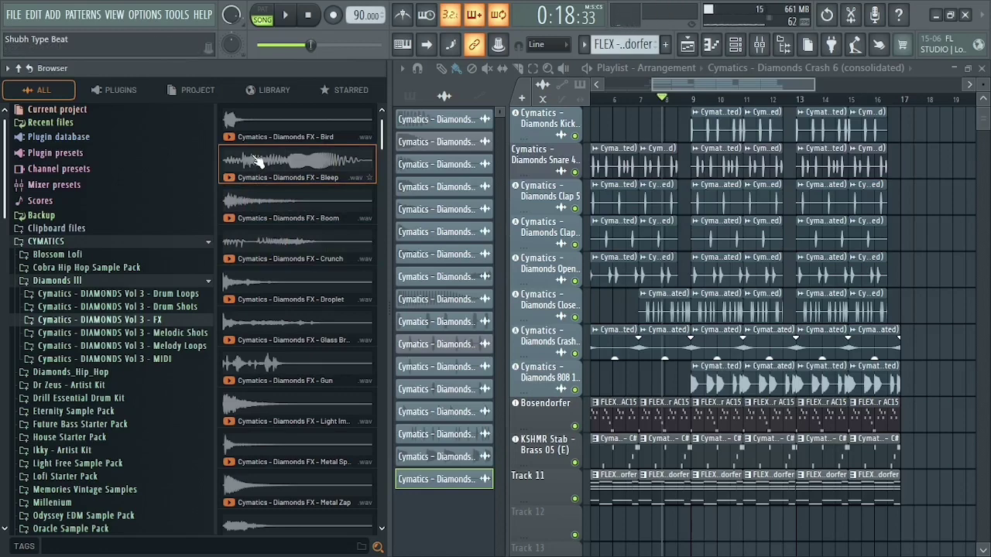
Place the Diamonds Gun FX sample on Track 12 just before bar 9 and play the transition.
click(265, 376)
drag(264, 378, 159, 473)
click(476, 325)
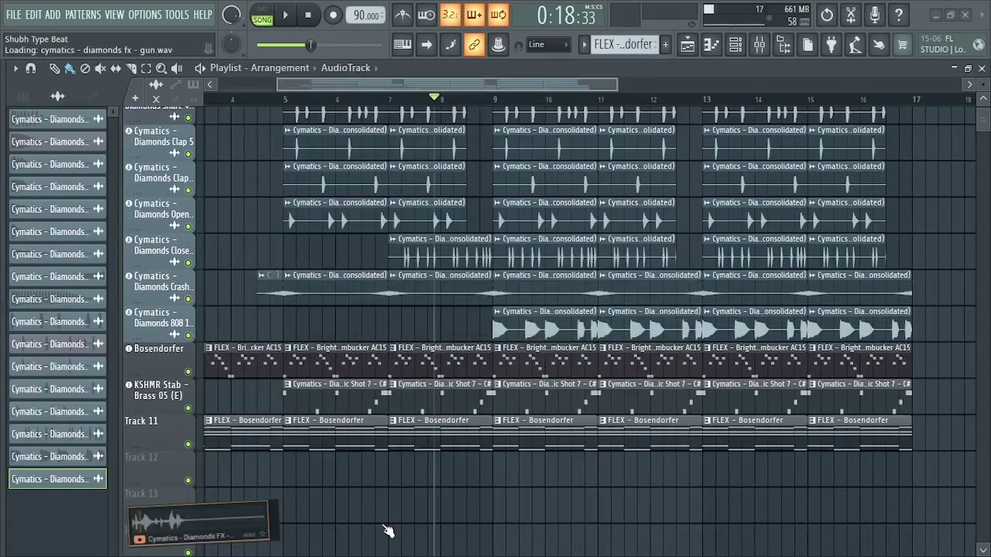
drag(482, 486, 496, 473)
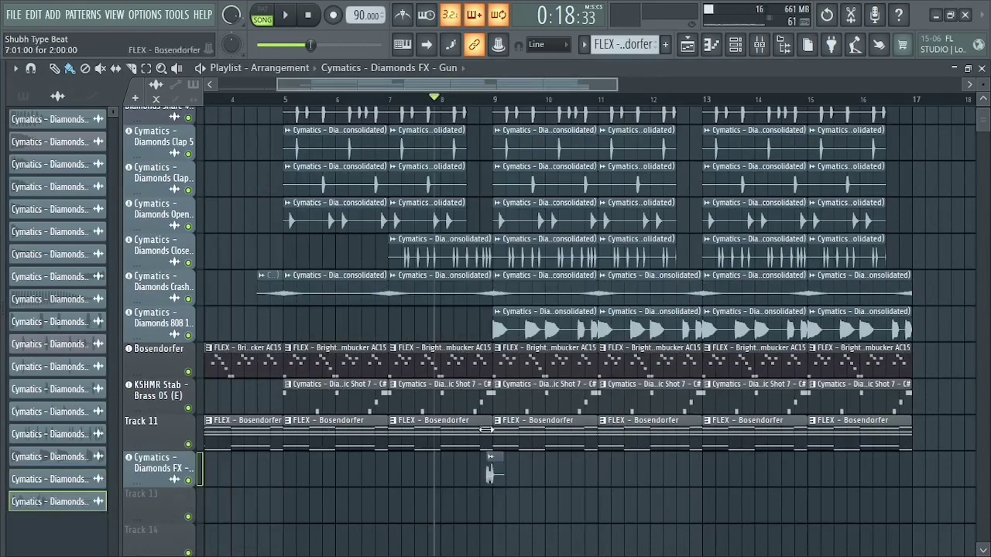
drag(616, 85, 475, 90)
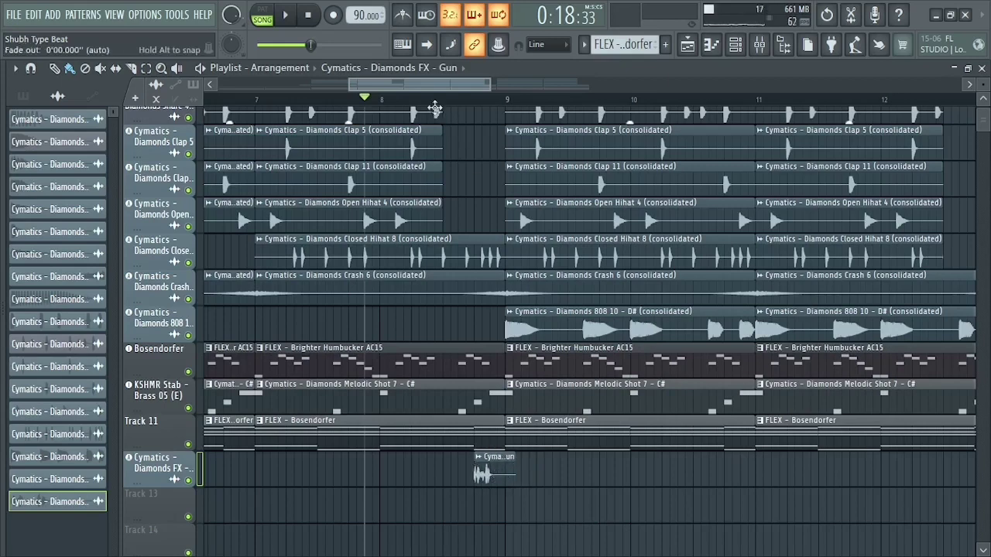
key(space)
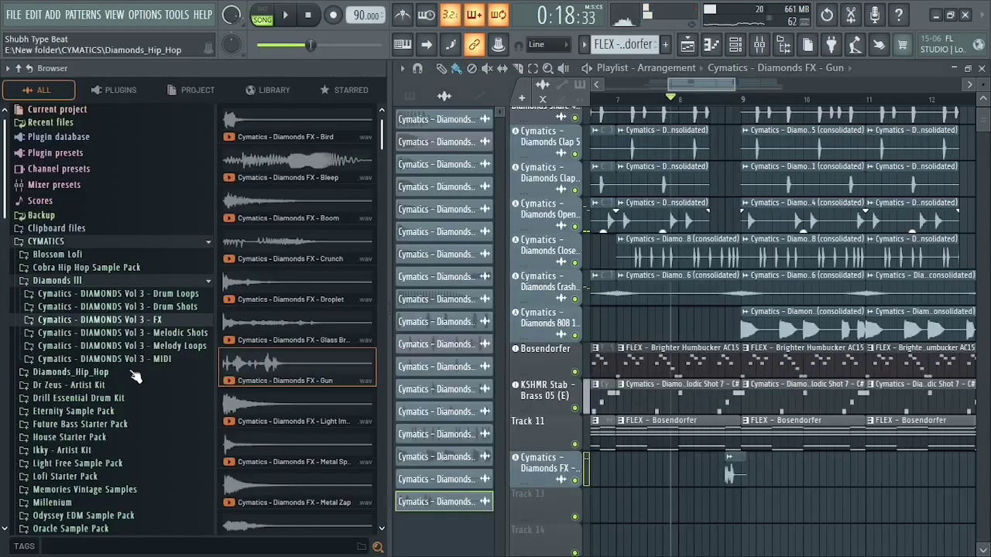
Audition the Droplet and Glass Break samples again, plus the light and first metal FX samples.
click(254, 300)
click(268, 338)
drag(269, 338, 288, 333)
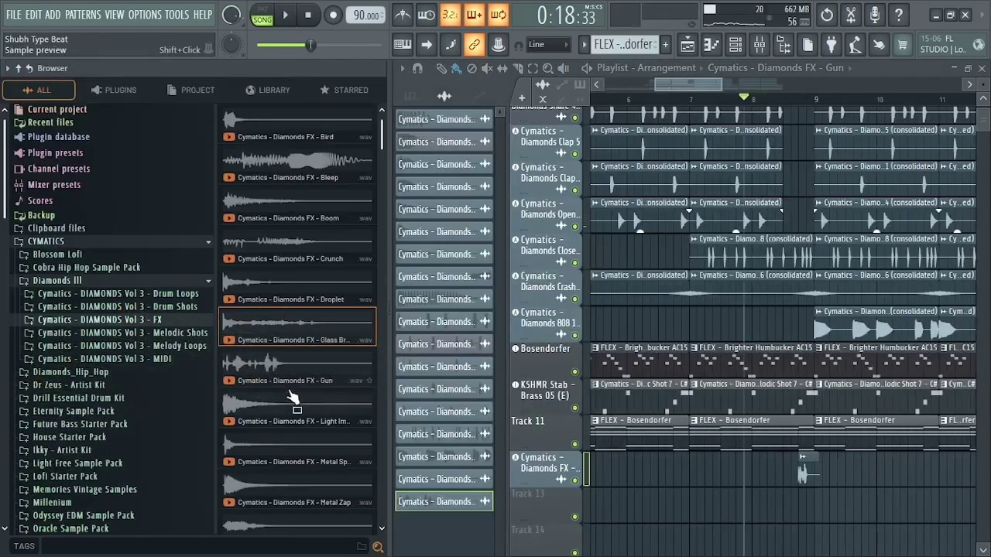
click(281, 408)
click(306, 461)
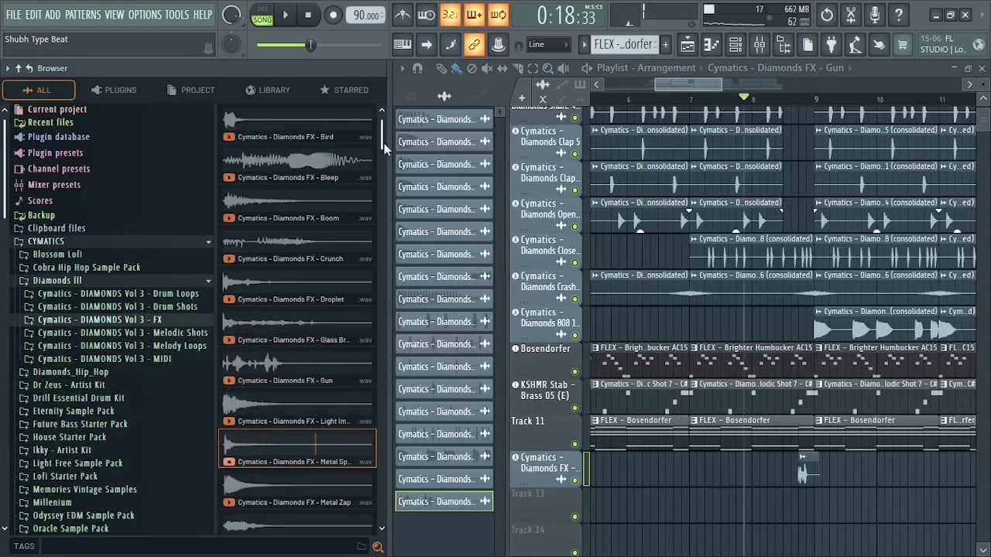
Audition the FX samples from Metal Zap and Noise Laser through Redux Squish, Riser and Skid.
drag(381, 136, 361, 326)
click(283, 297)
click(288, 330)
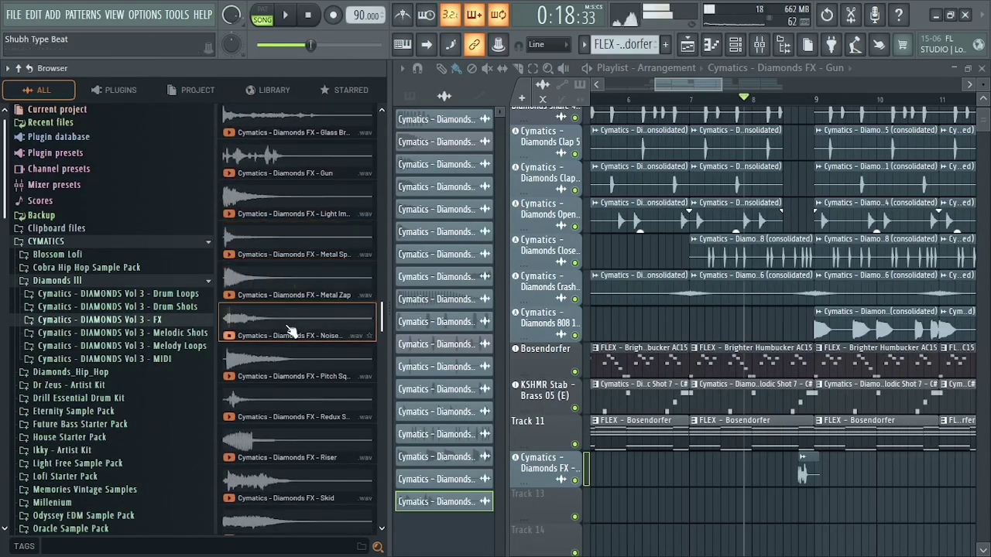
click(283, 370)
click(278, 414)
click(283, 456)
click(282, 499)
key(alt+F8)
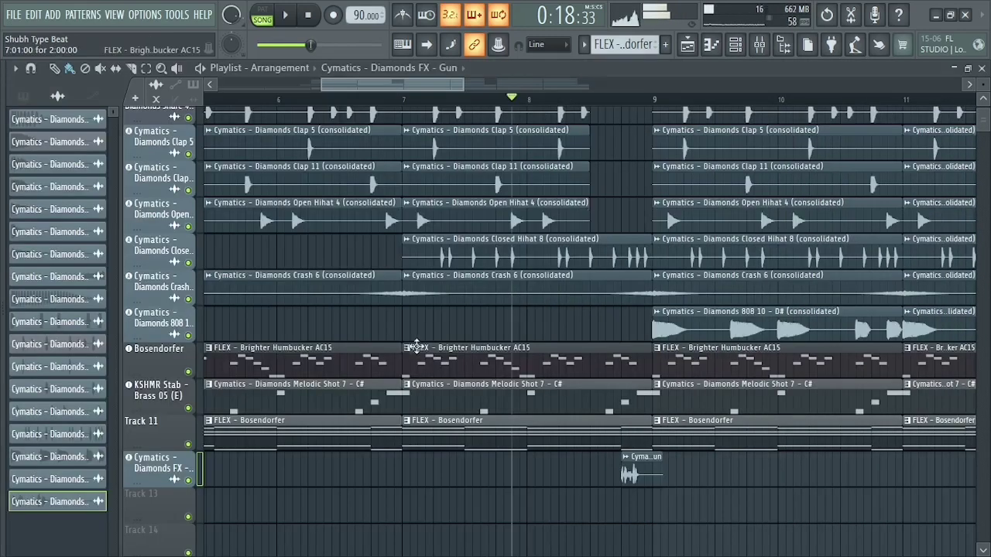
key(alt+F8)
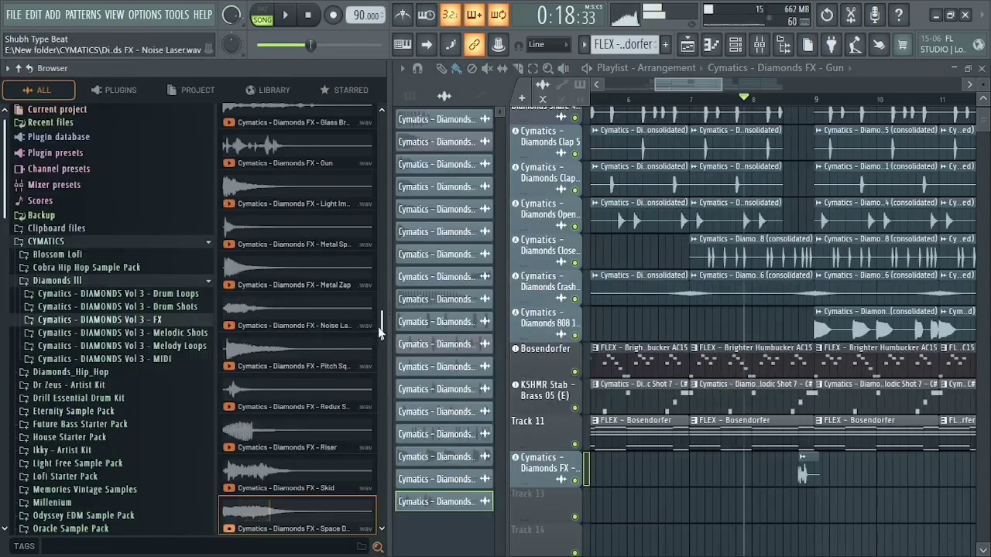
Audition the remaining Diamonds FX samples, including the Trippy, Tinkle, Thud Zap and Space sounds.
drag(381, 336, 356, 453)
click(310, 425)
scroll(309, 434, up, 5)
click(305, 453)
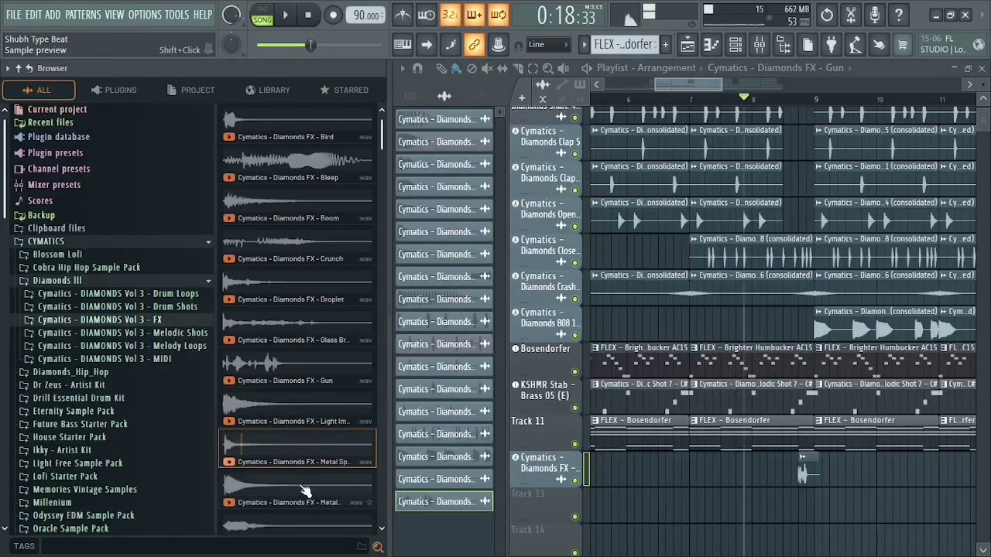
drag(380, 138, 346, 512)
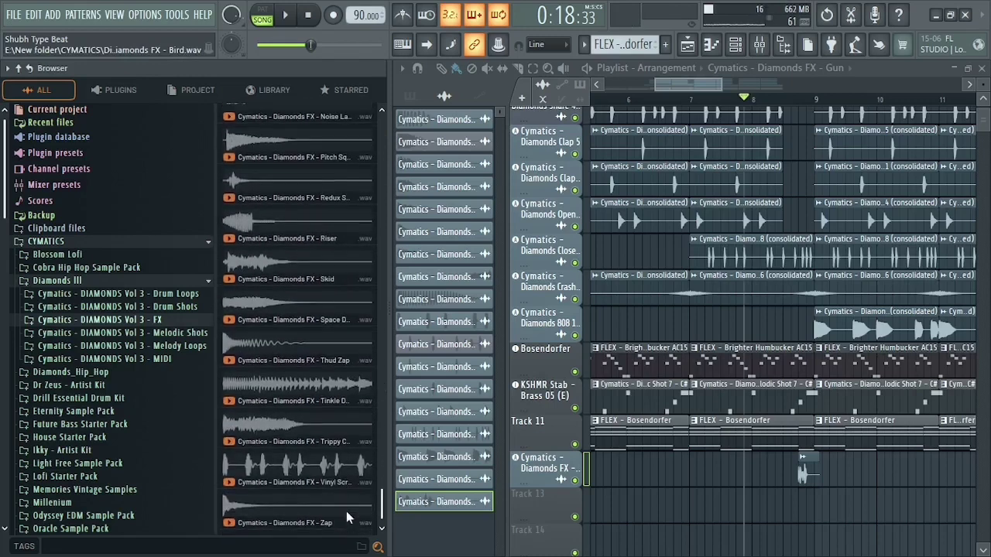
click(285, 443)
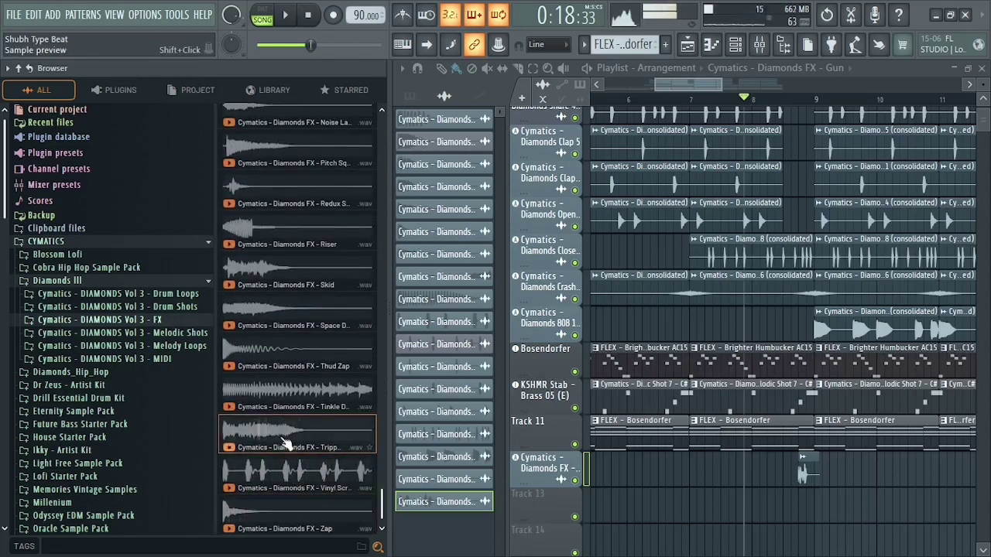
click(273, 397)
click(261, 353)
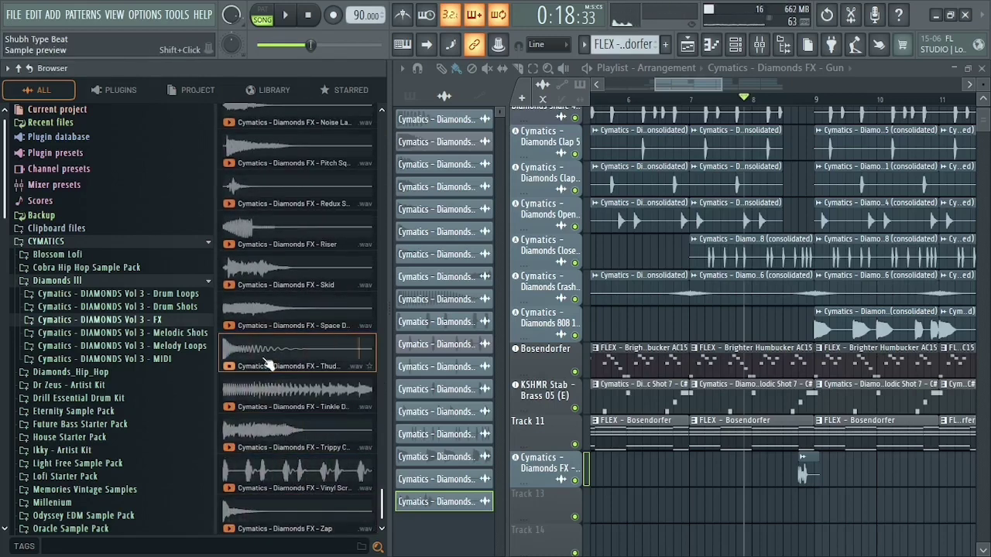
click(260, 312)
Place the Diamonds Skid FX sample on Track 13 at bar 9 and play the transition.
click(261, 271)
drag(260, 271, 657, 414)
key(space)
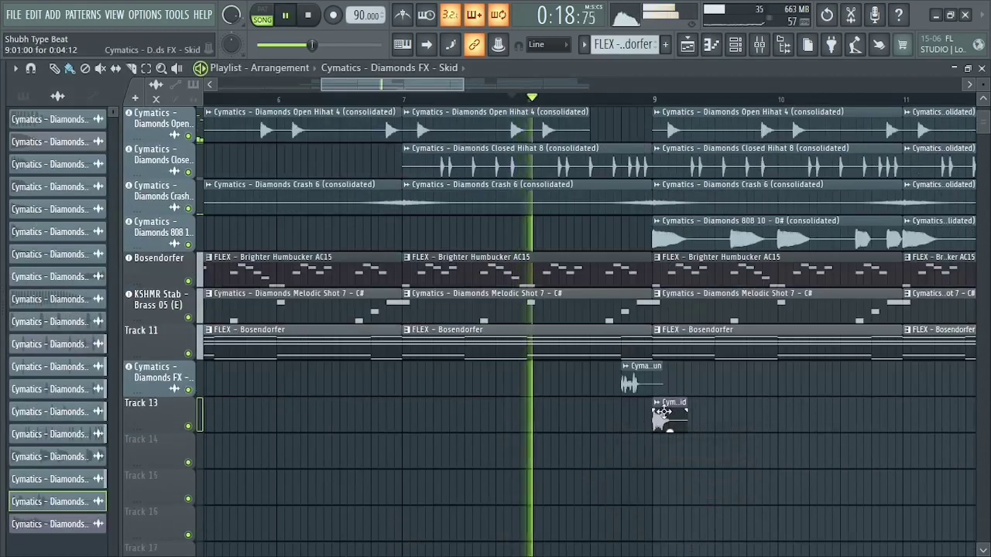
double_click(664, 414)
click(528, 247)
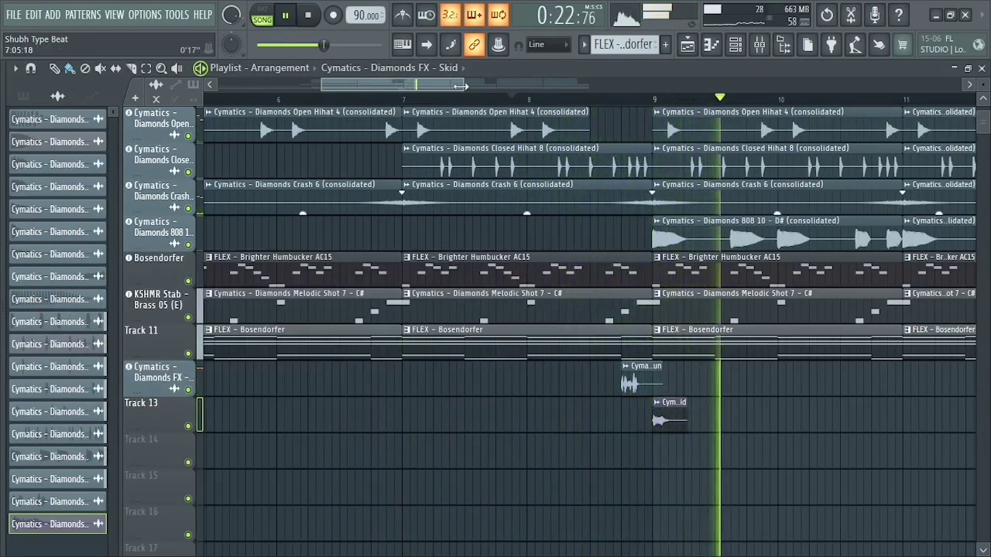
drag(464, 85, 778, 97)
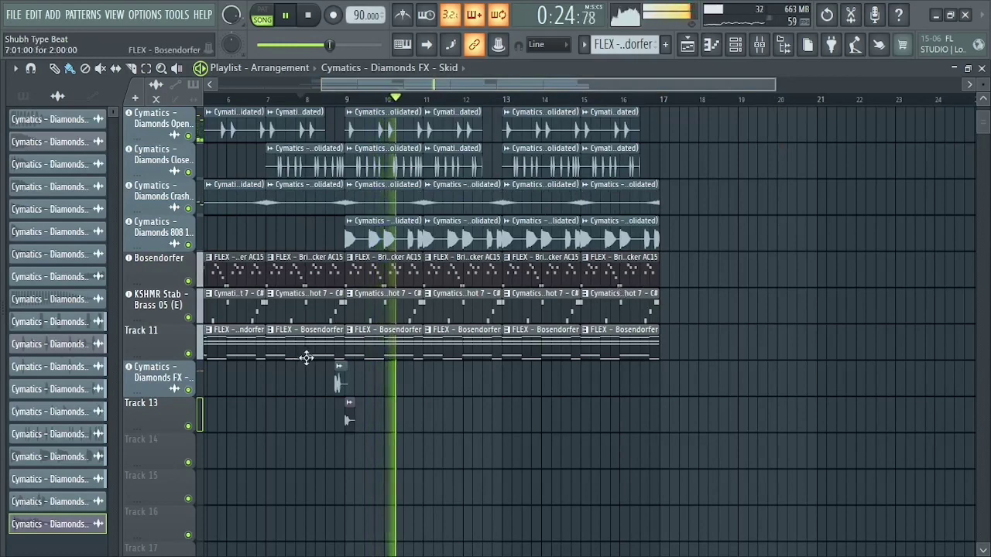
key(space)
Place the Diamonds Glass Break FX sample on Track 13 at bar 13.
mouse_move(115, 284)
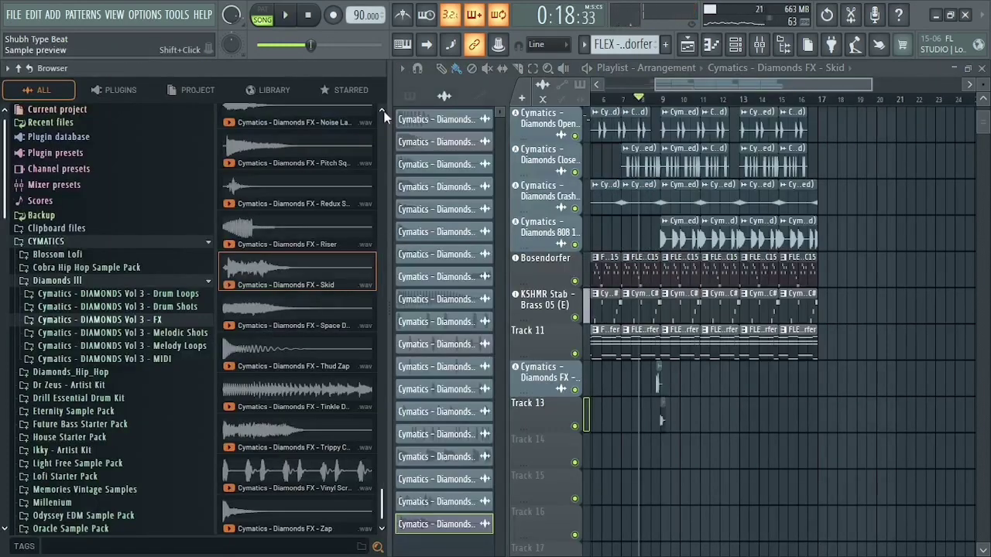
scroll(382, 339, up, 3)
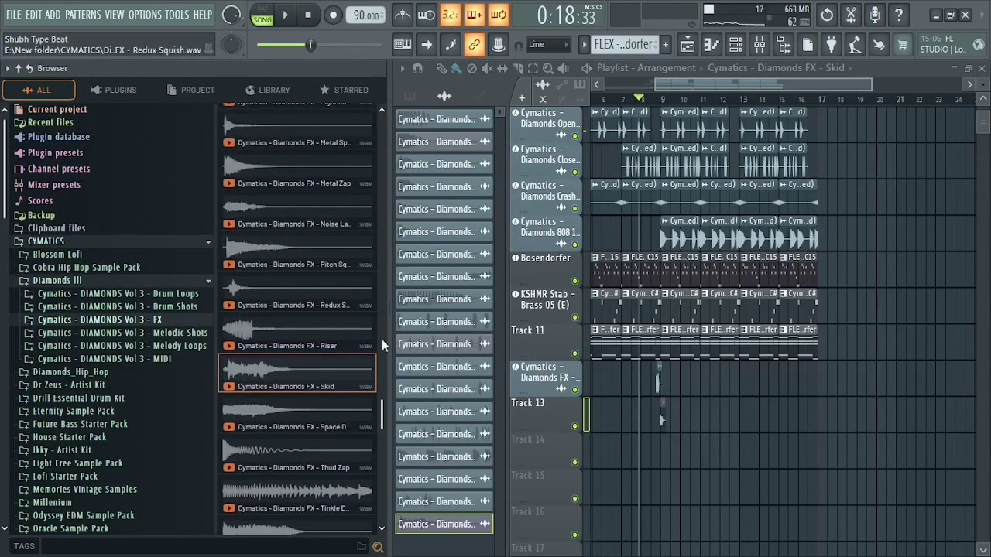
drag(381, 412, 389, 195)
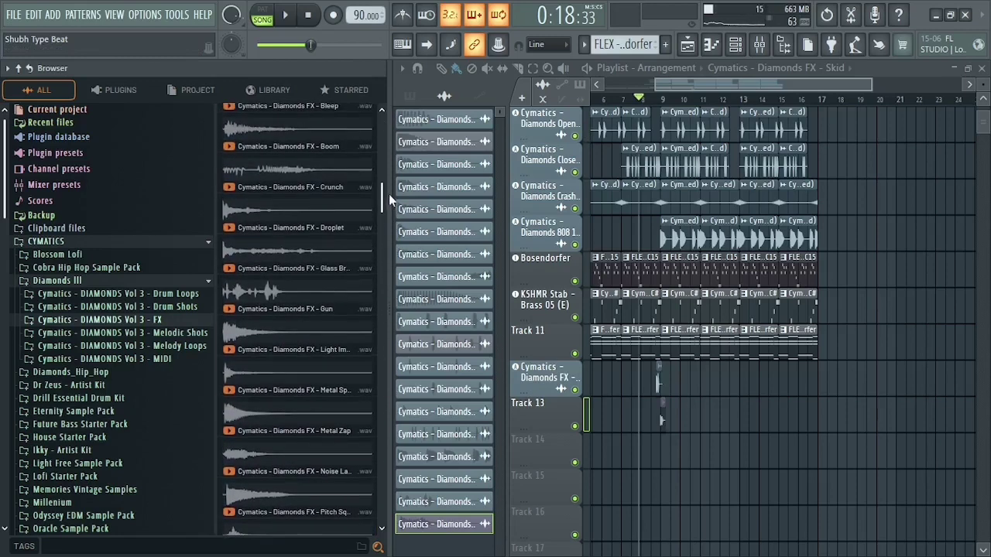
click(293, 267)
drag(290, 266, 485, 381)
drag(776, 80, 601, 83)
drag(581, 377, 622, 412)
Copy the Gun FX clip to just before bar 13 and play the transition from bar 12.
click(263, 384)
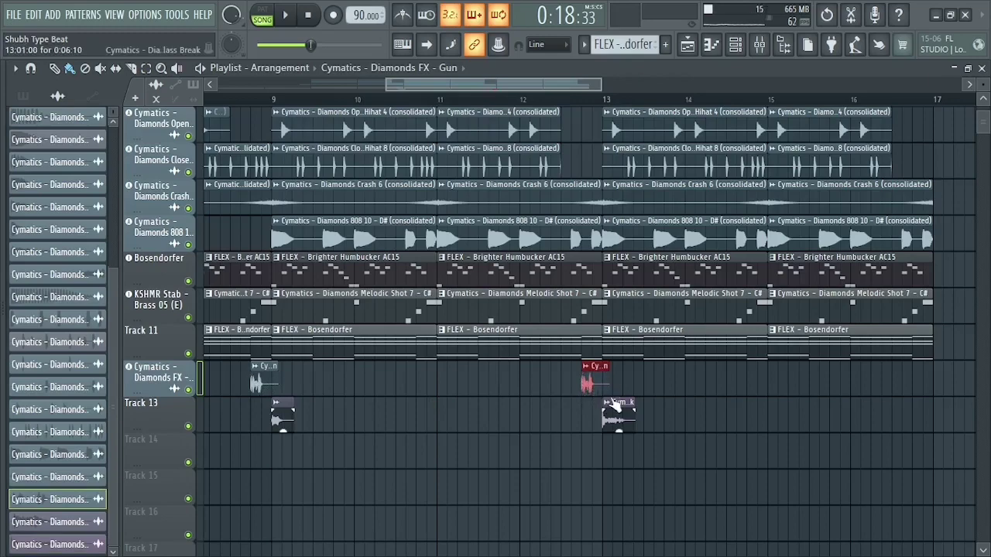
click(542, 99)
key(space)
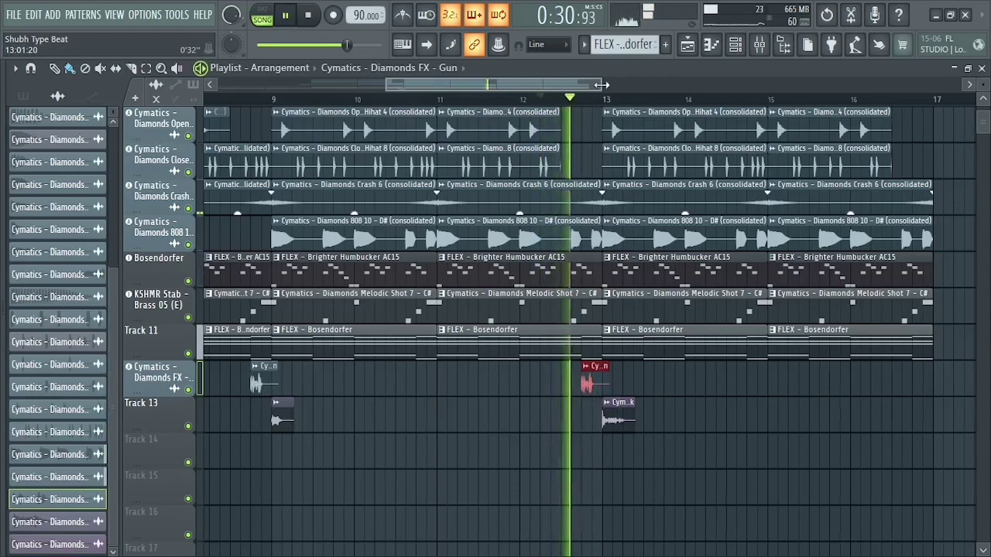
drag(602, 86, 301, 98)
key(space)
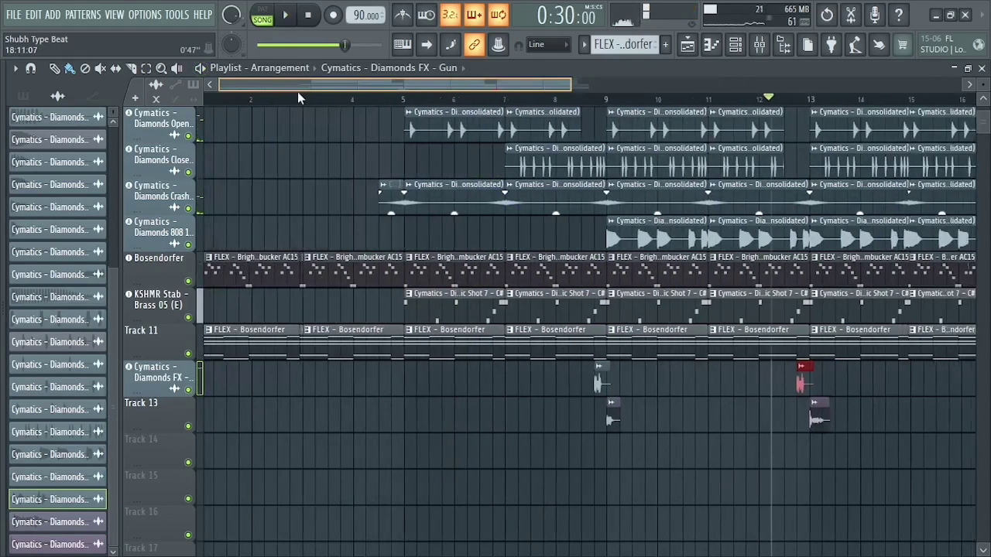
Fit the whole arrangement into the playlist view and play it from the start.
drag(573, 85, 840, 91)
drag(982, 120, 983, 93)
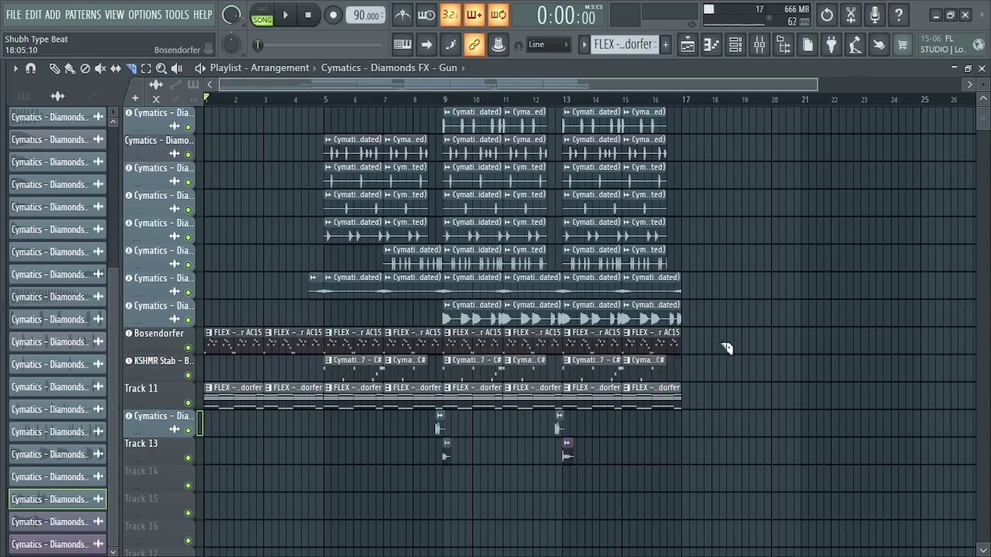
drag(983, 85, 984, 72)
drag(819, 84, 725, 86)
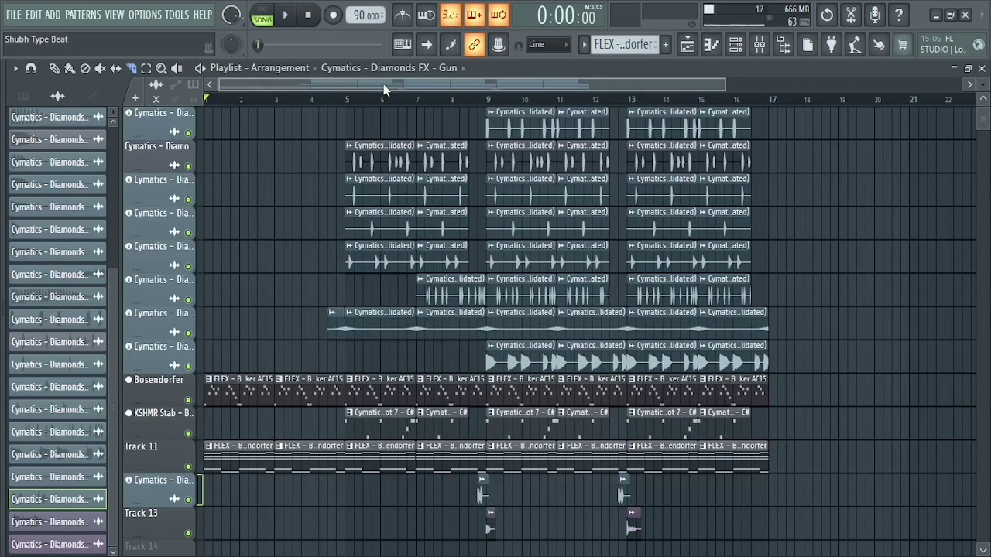
click(285, 18)
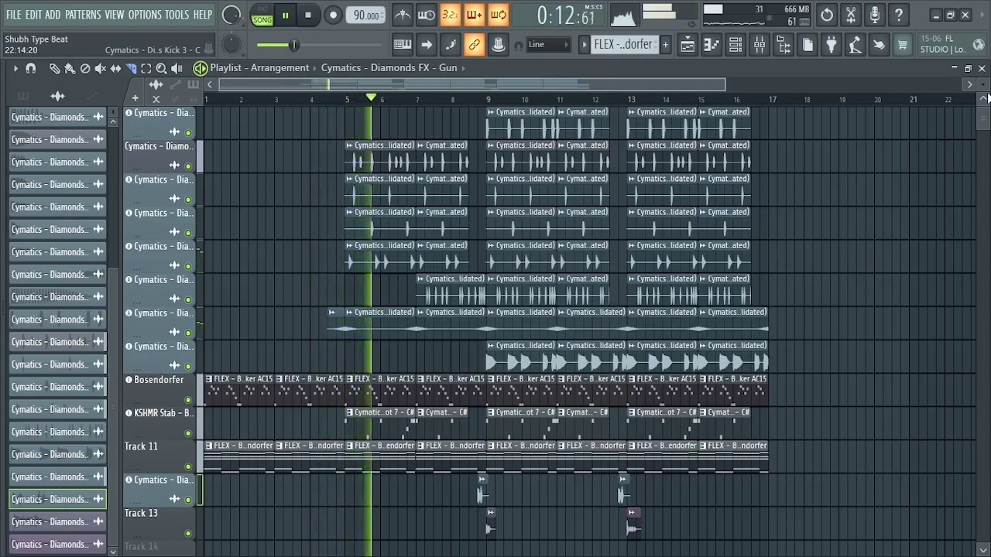
Delete the closed hi-hat clip from bars 7 to 8, add a crash clip at bar 17 and stop playback.
right_click(466, 295)
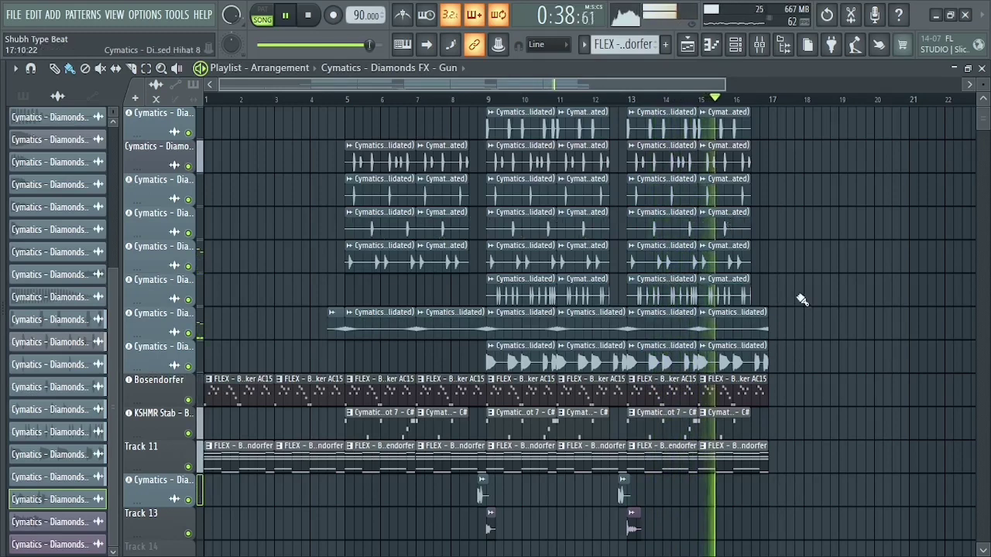
click(777, 330)
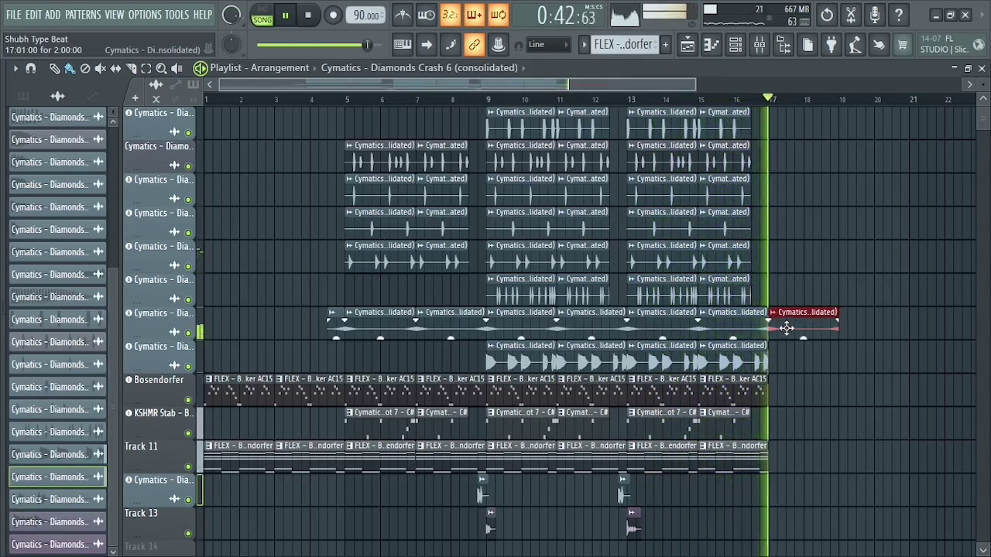
key(space)
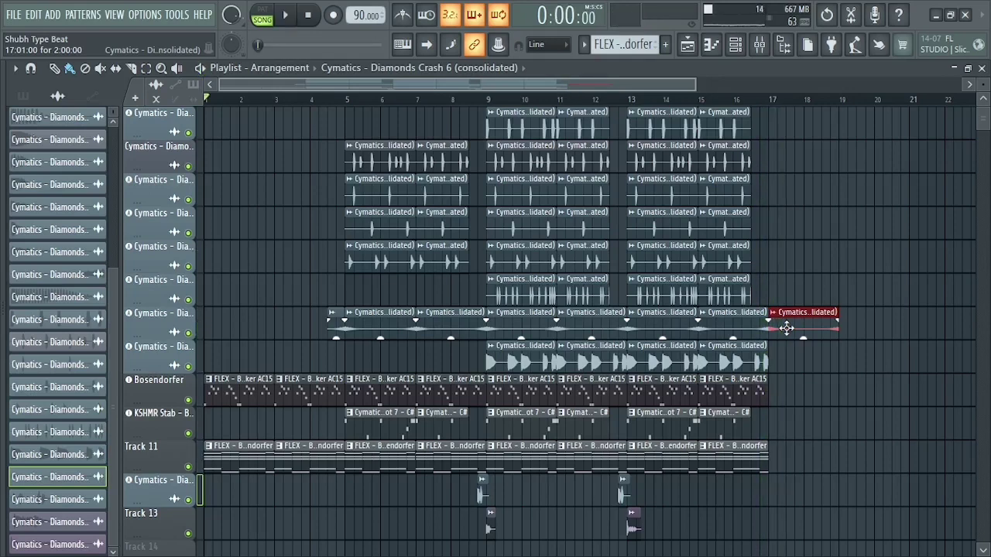